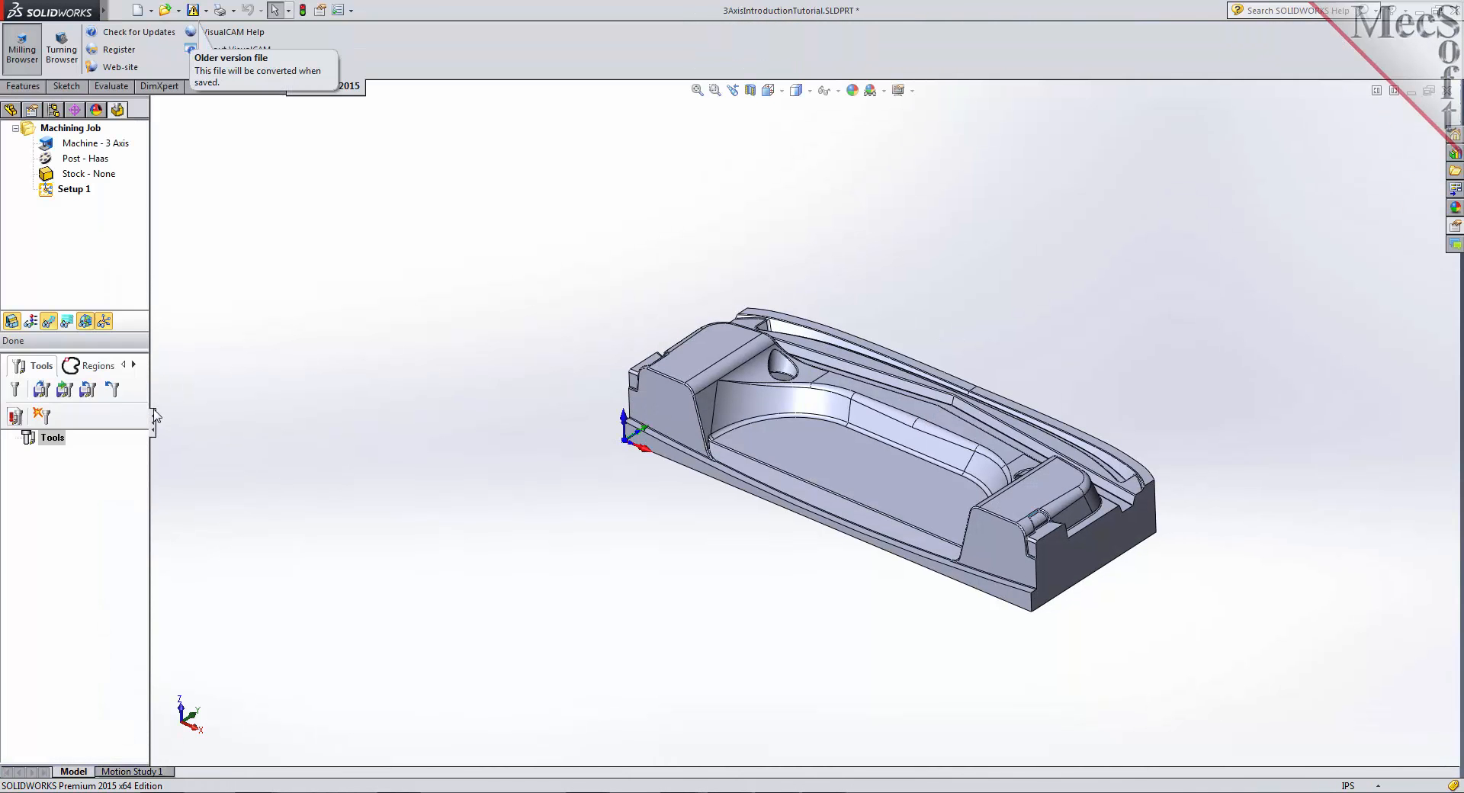
# - Widen the milling browser beside the model and enlarge its Machining Job area so the program controls and job tree show fully
pyautogui.moveTo(151, 428); pyautogui.dragTo(342, 456)
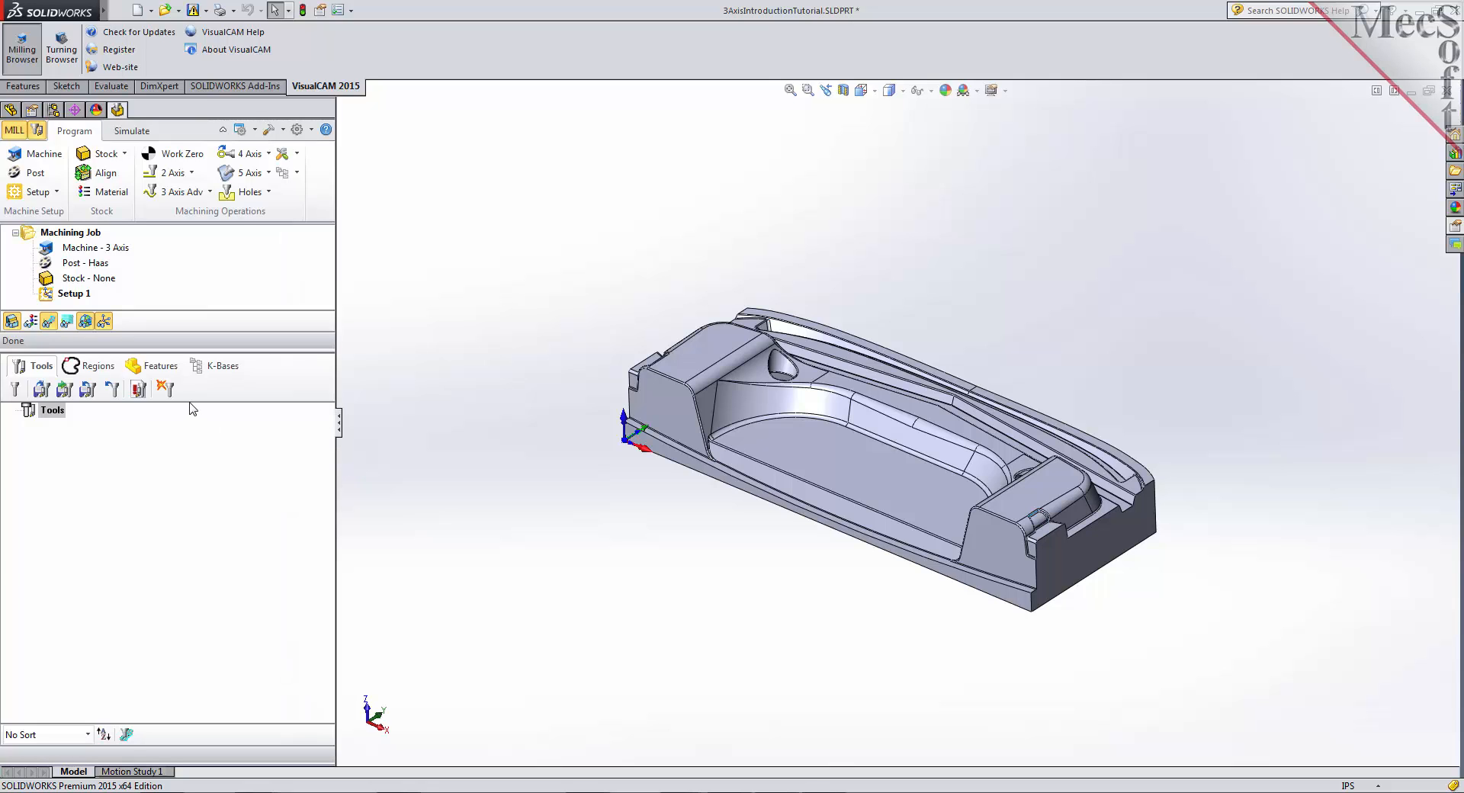
pyautogui.moveTo(185, 350); pyautogui.dragTo(185, 508)
pyautogui.moveTo(339, 424); pyautogui.dragTo(315, 432)
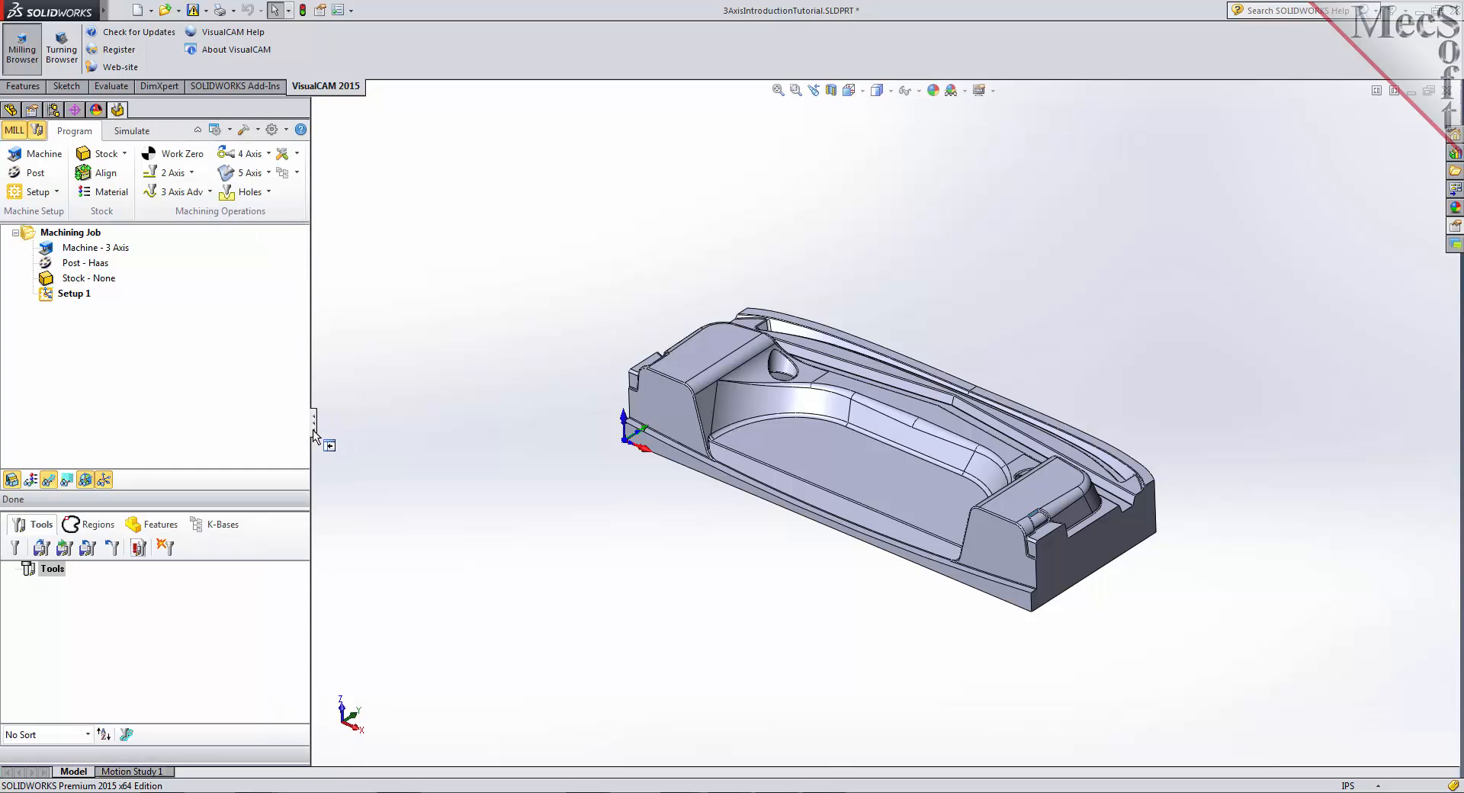
pyautogui.scroll(1, 876, 430)
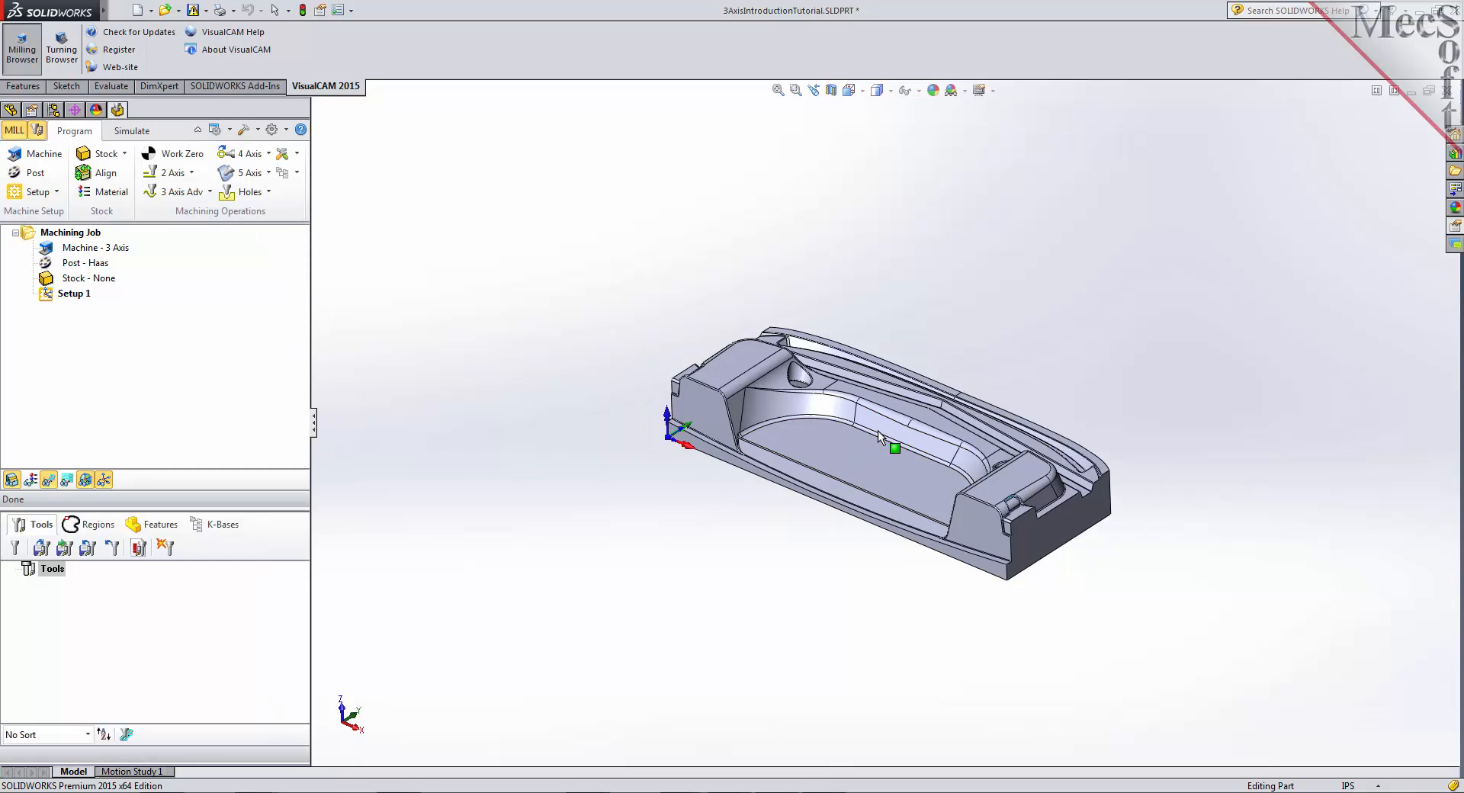
pyautogui.scroll(-2, 877, 429)
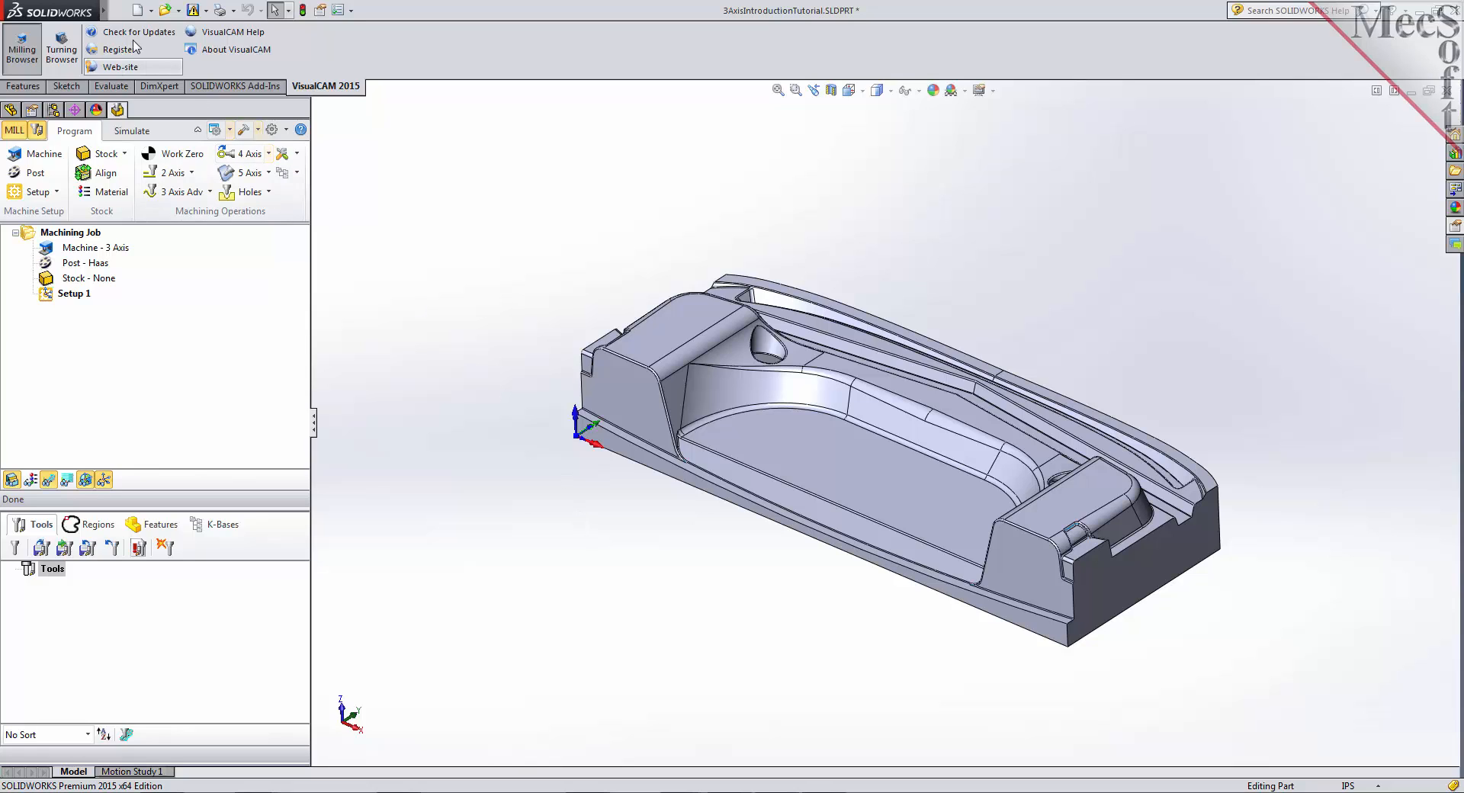
# - Display the VisualCAM 2015 welcome window to review its help and quick start resources, and close it again
pyautogui.moveTo(109, 15)
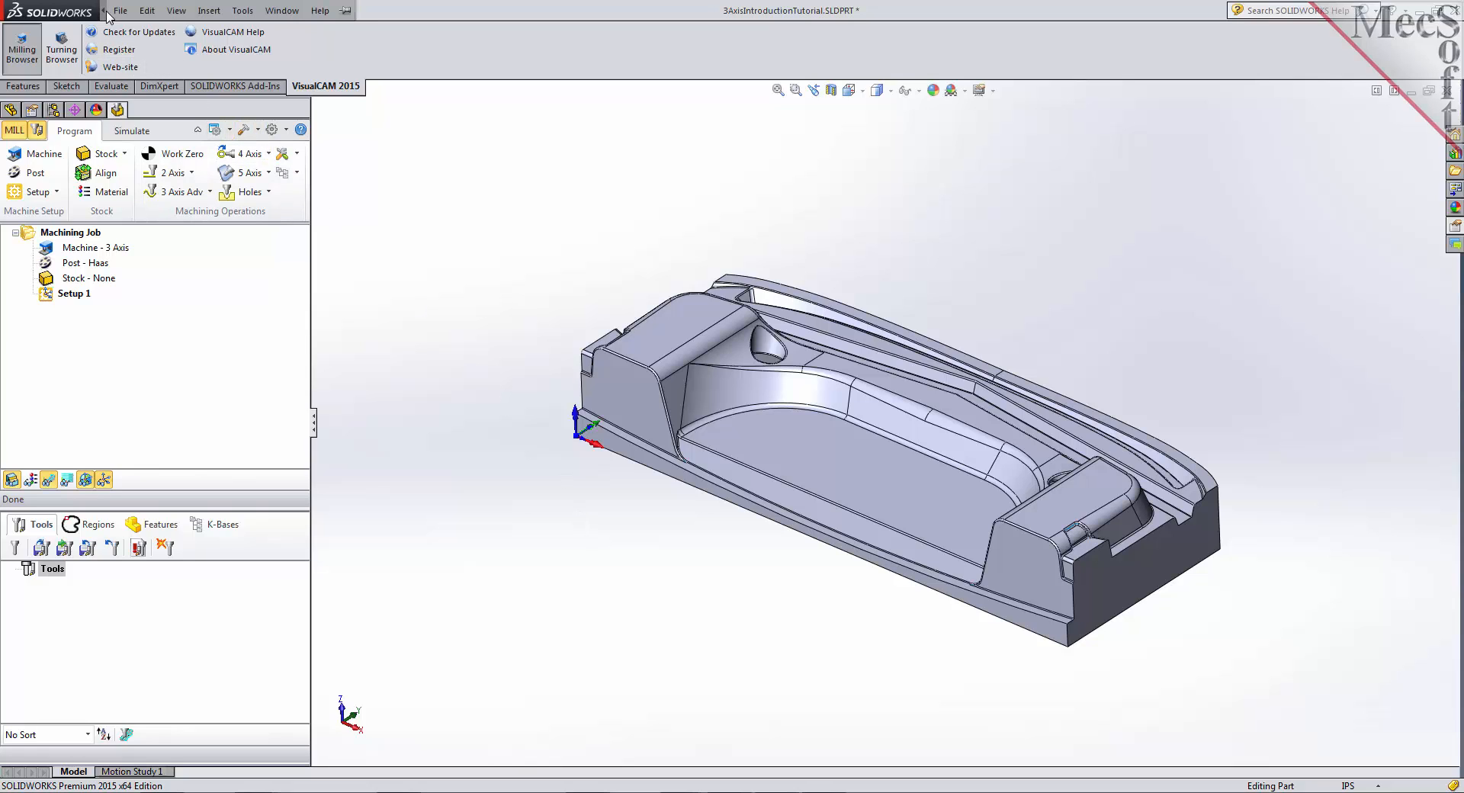
pyautogui.click(242, 10)
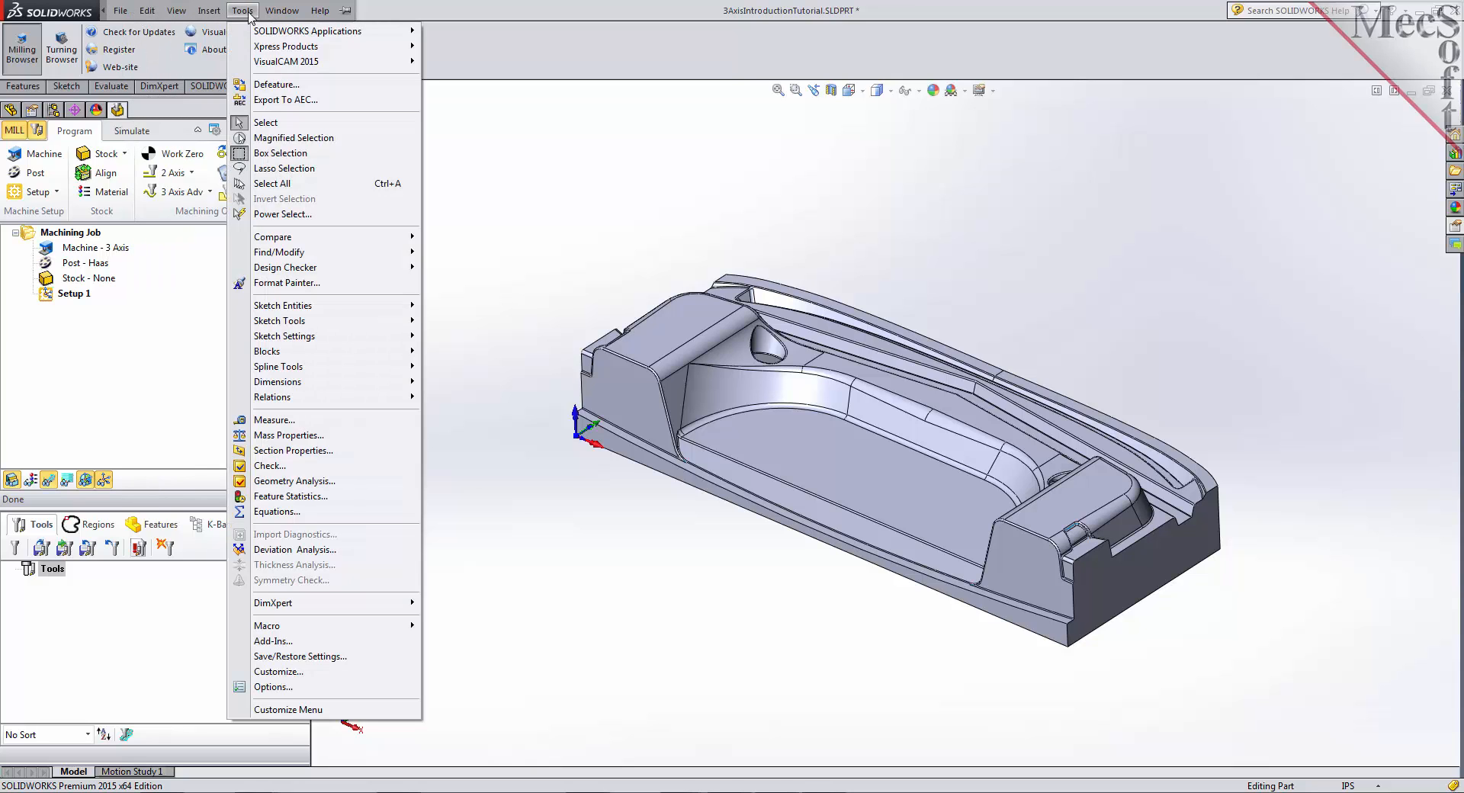
pyautogui.moveTo(255, 62)
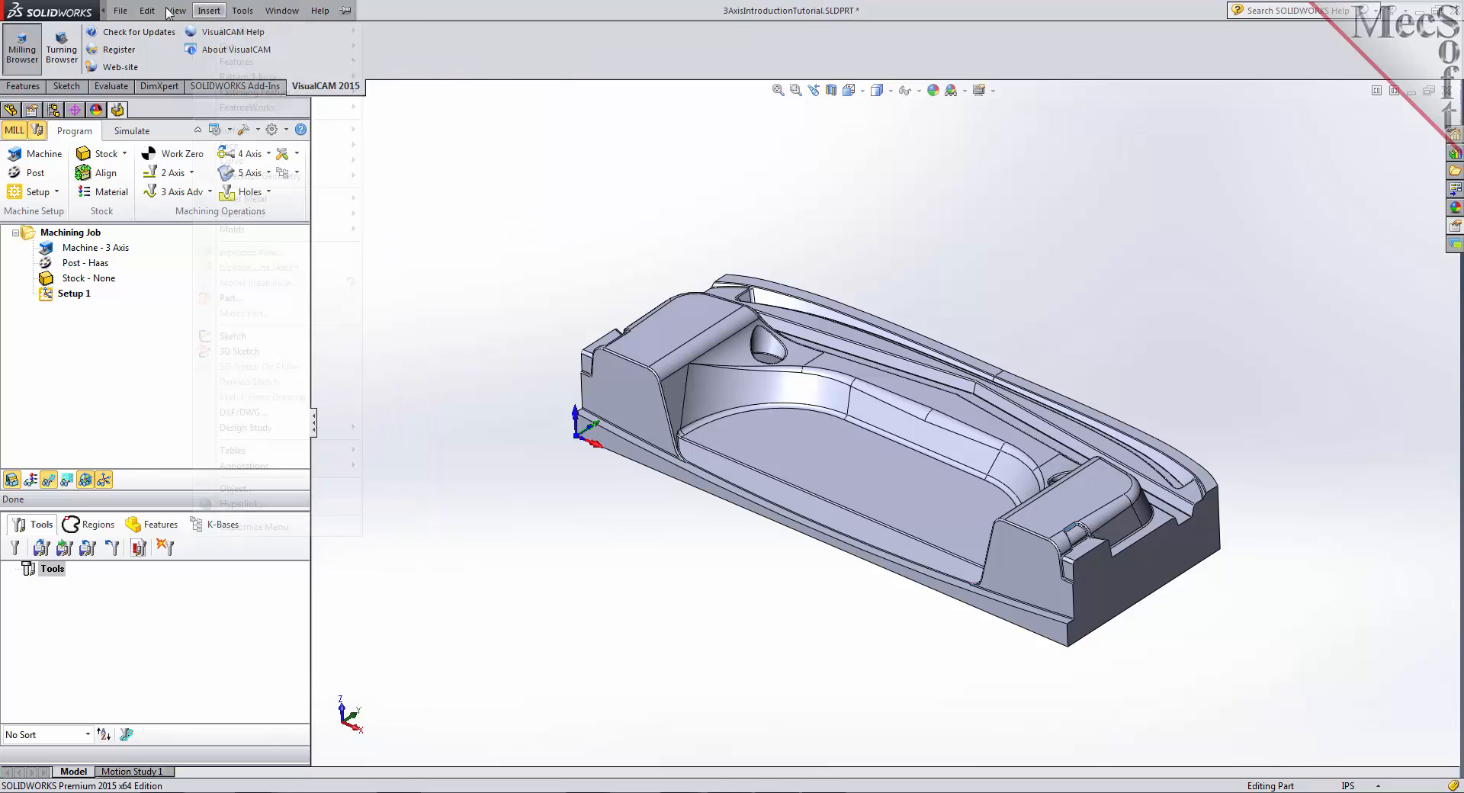
pyautogui.click(243, 11)
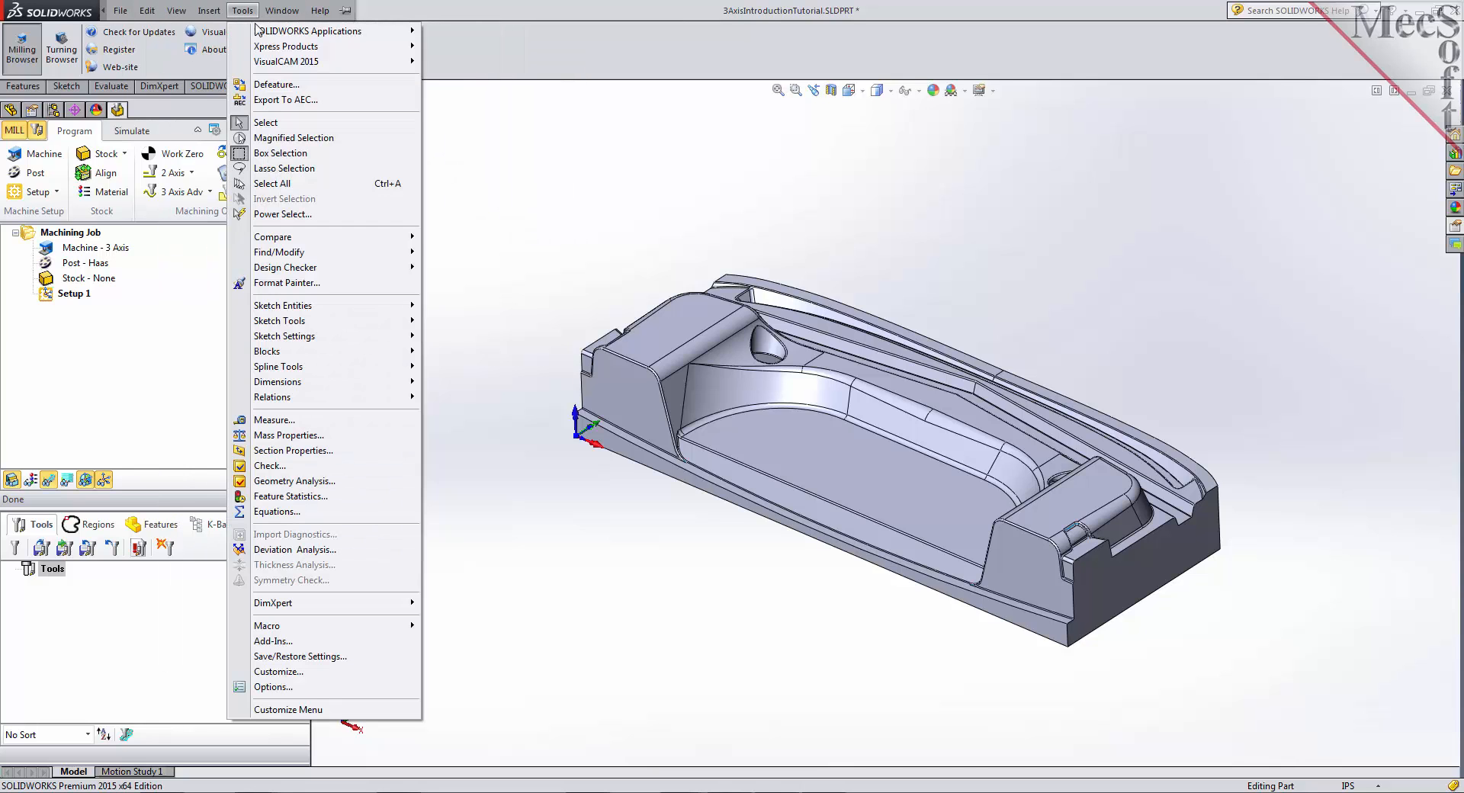
pyautogui.moveTo(305, 63)
pyautogui.click(517, 64)
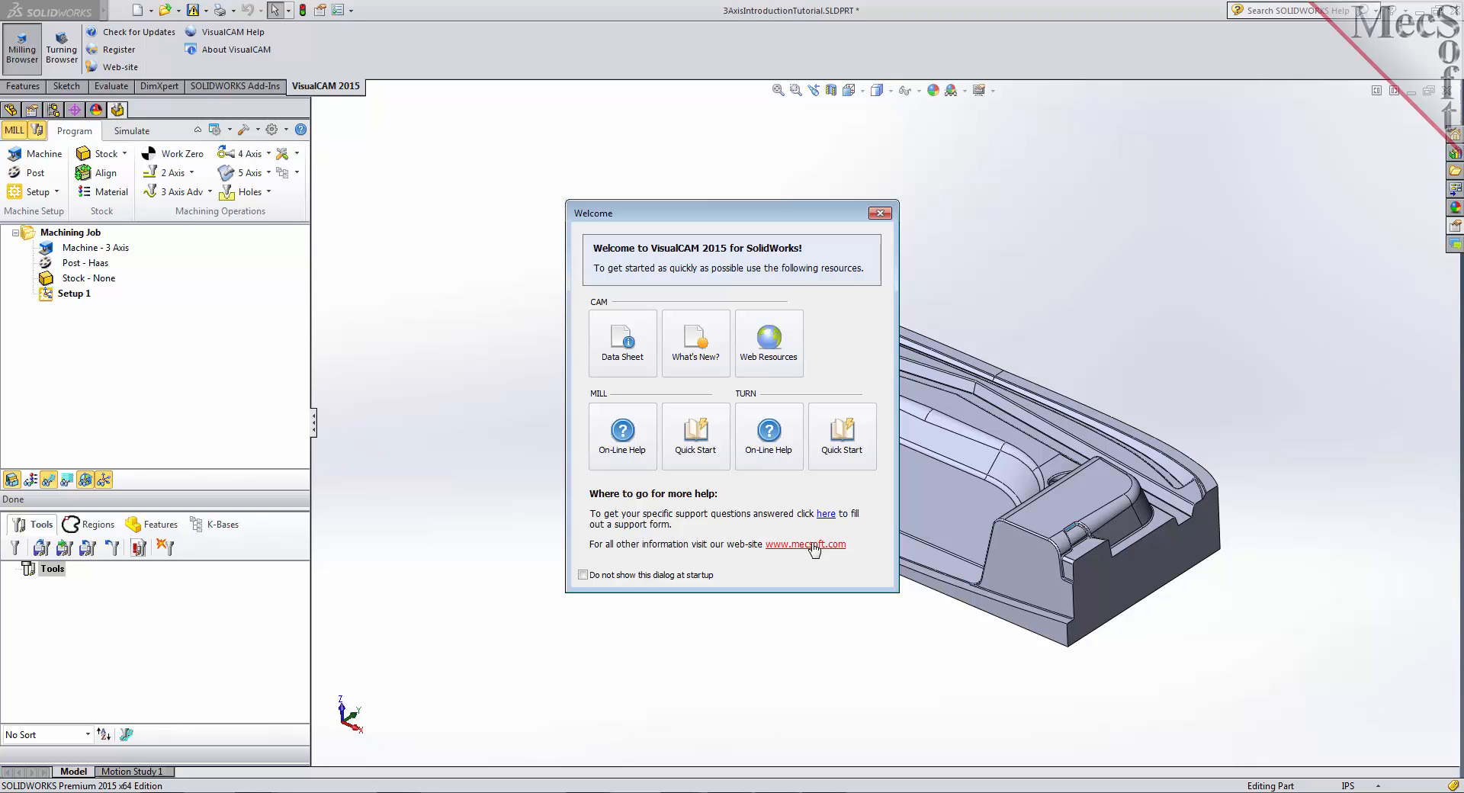
pyautogui.click(881, 215)
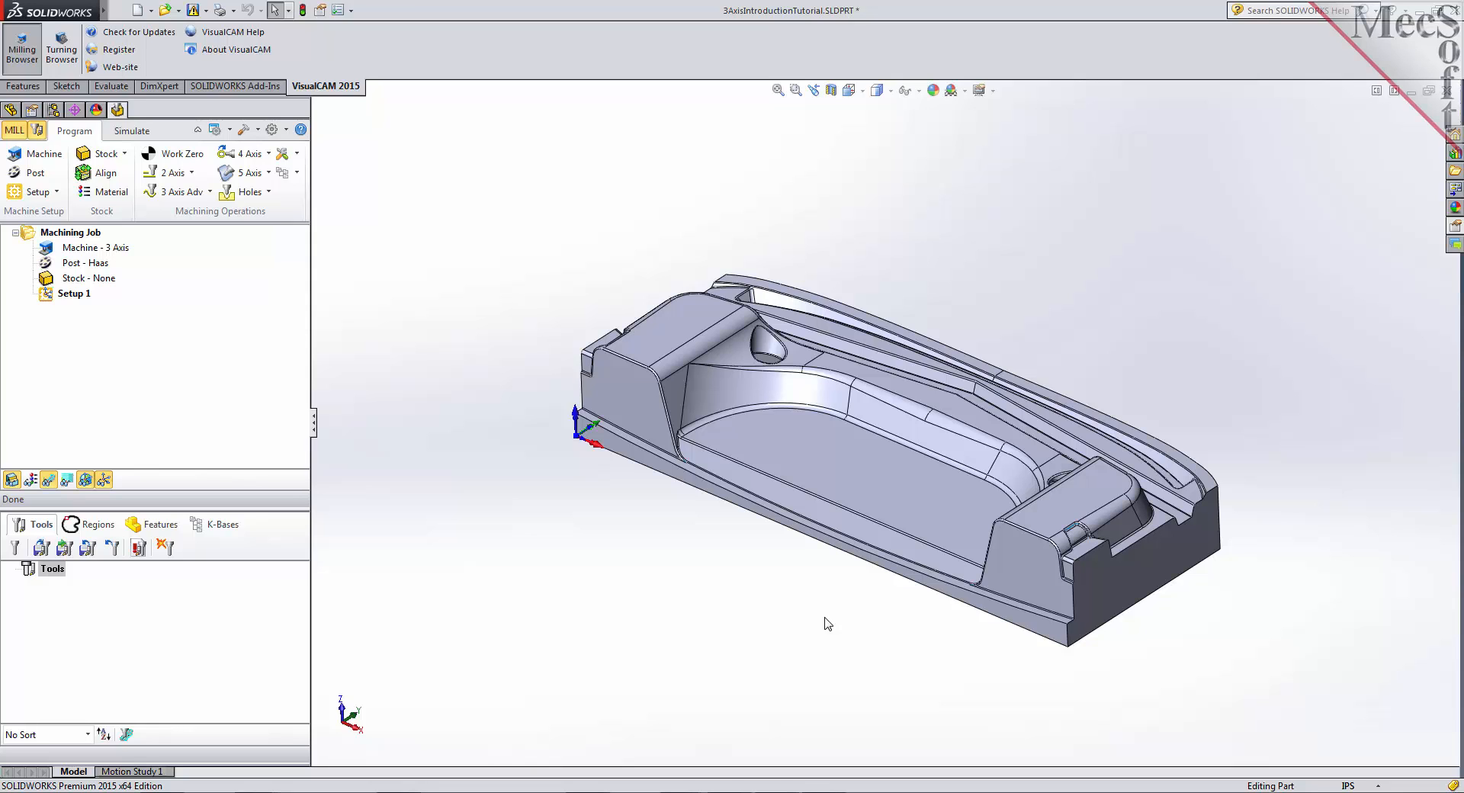
# - Check the document's unit system and inspect the part's orientation relative to the coordinate axes
pyautogui.click(1364, 787)
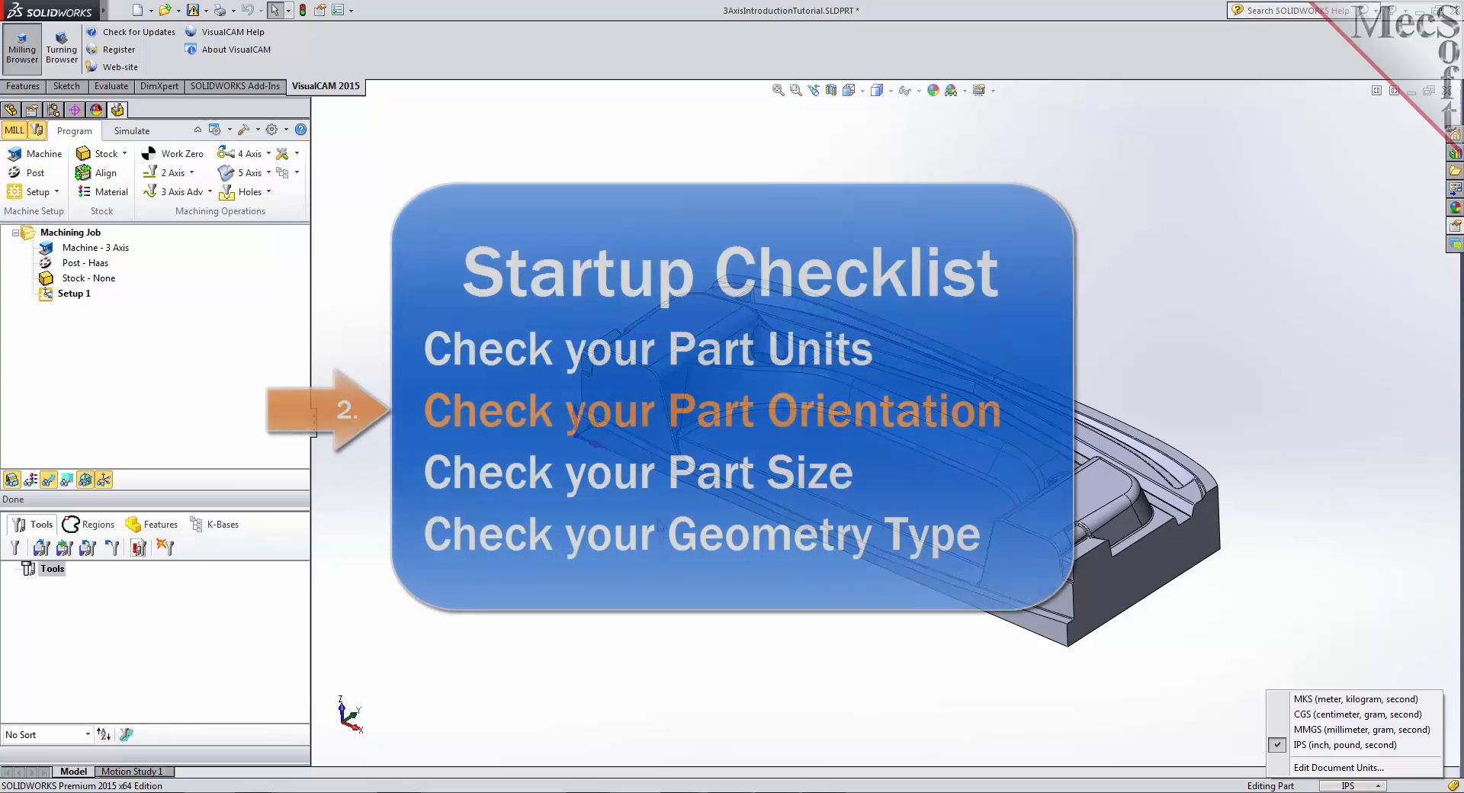
pyautogui.click(969, 746)
pyautogui.moveTo(705, 503); pyautogui.dragTo(653, 555, button='middle')
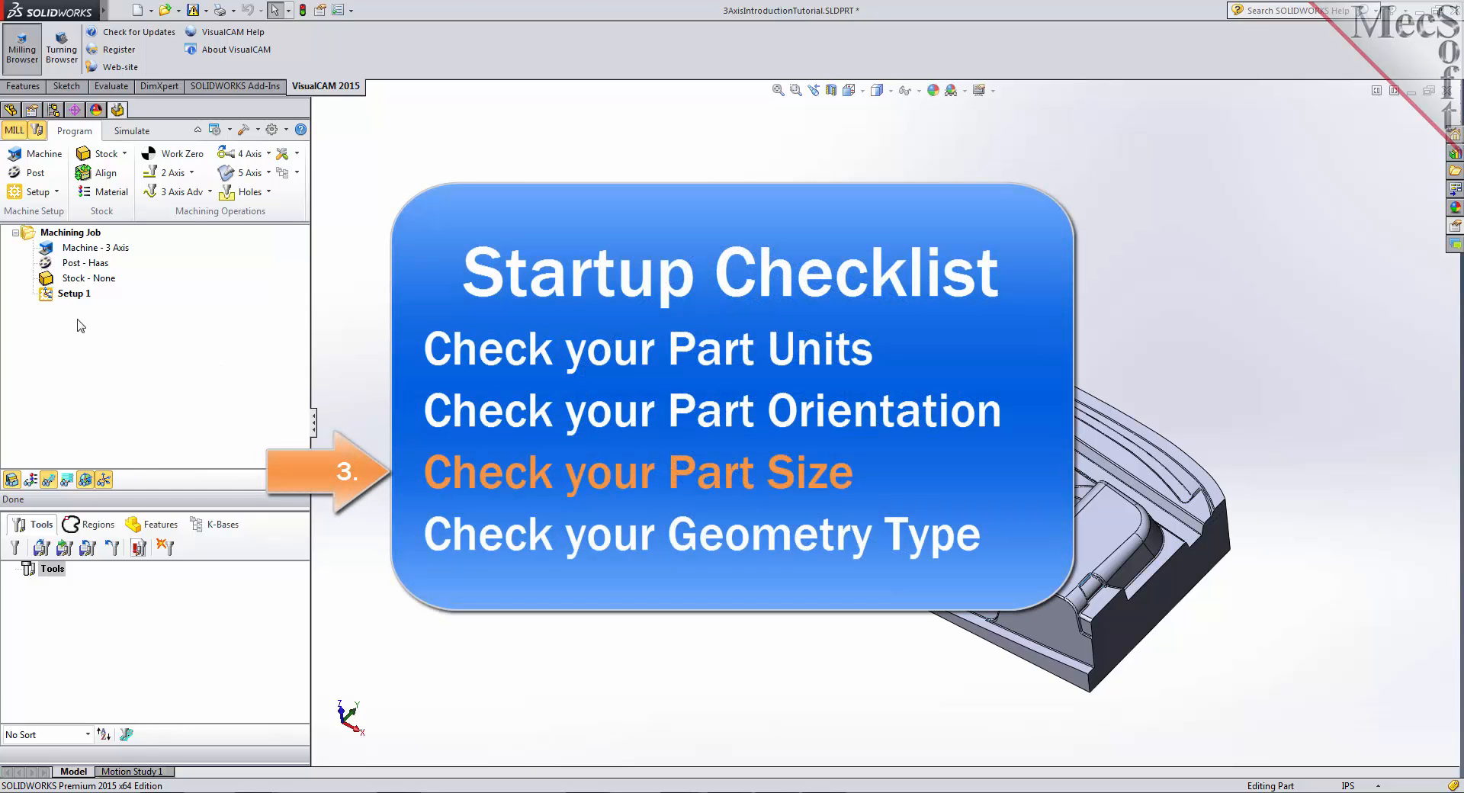
# - Check the part's size by copying the model bounding box into a box stock definition, without keeping the stock
pyautogui.click(47, 279)
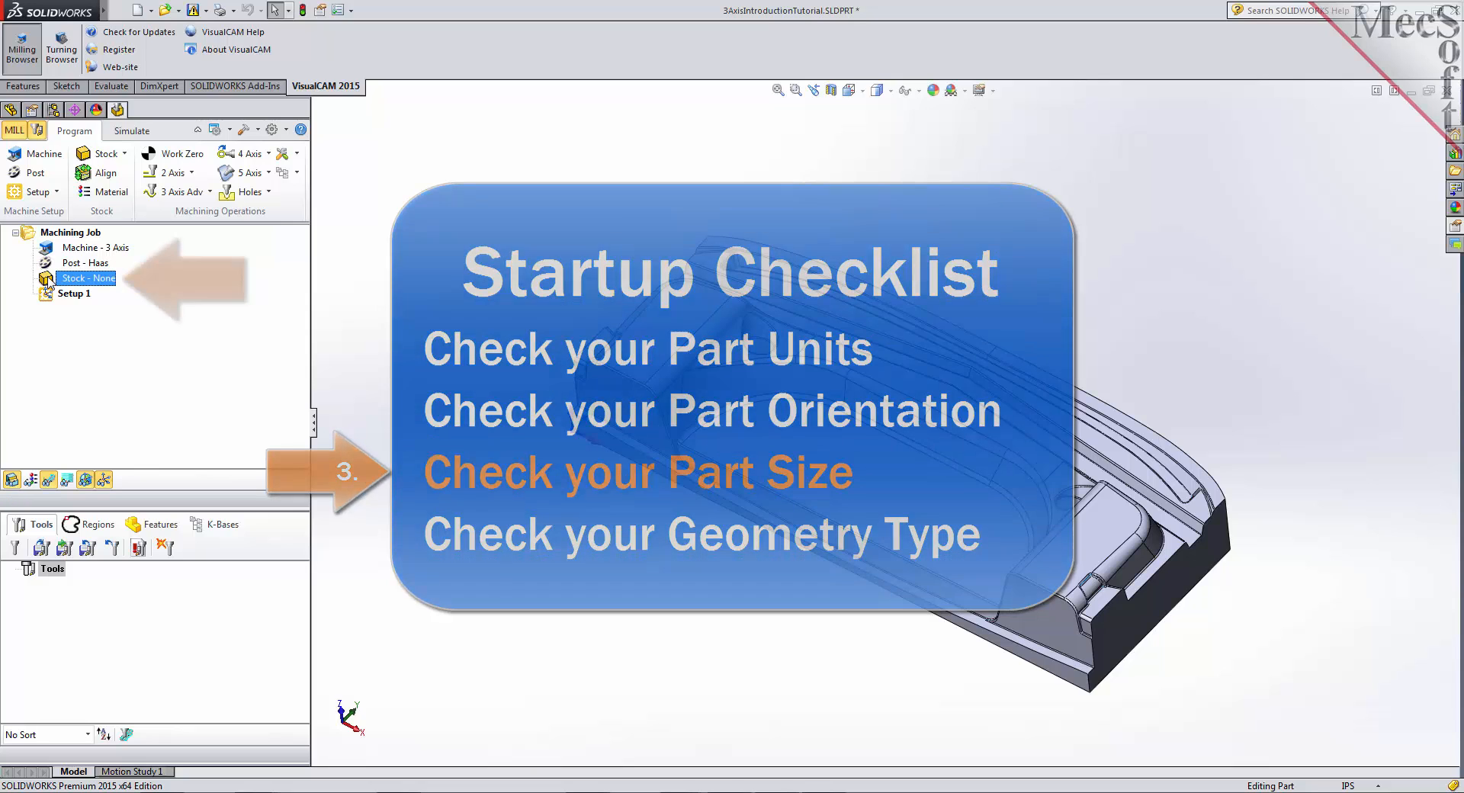
pyautogui.doubleClick(47, 279)
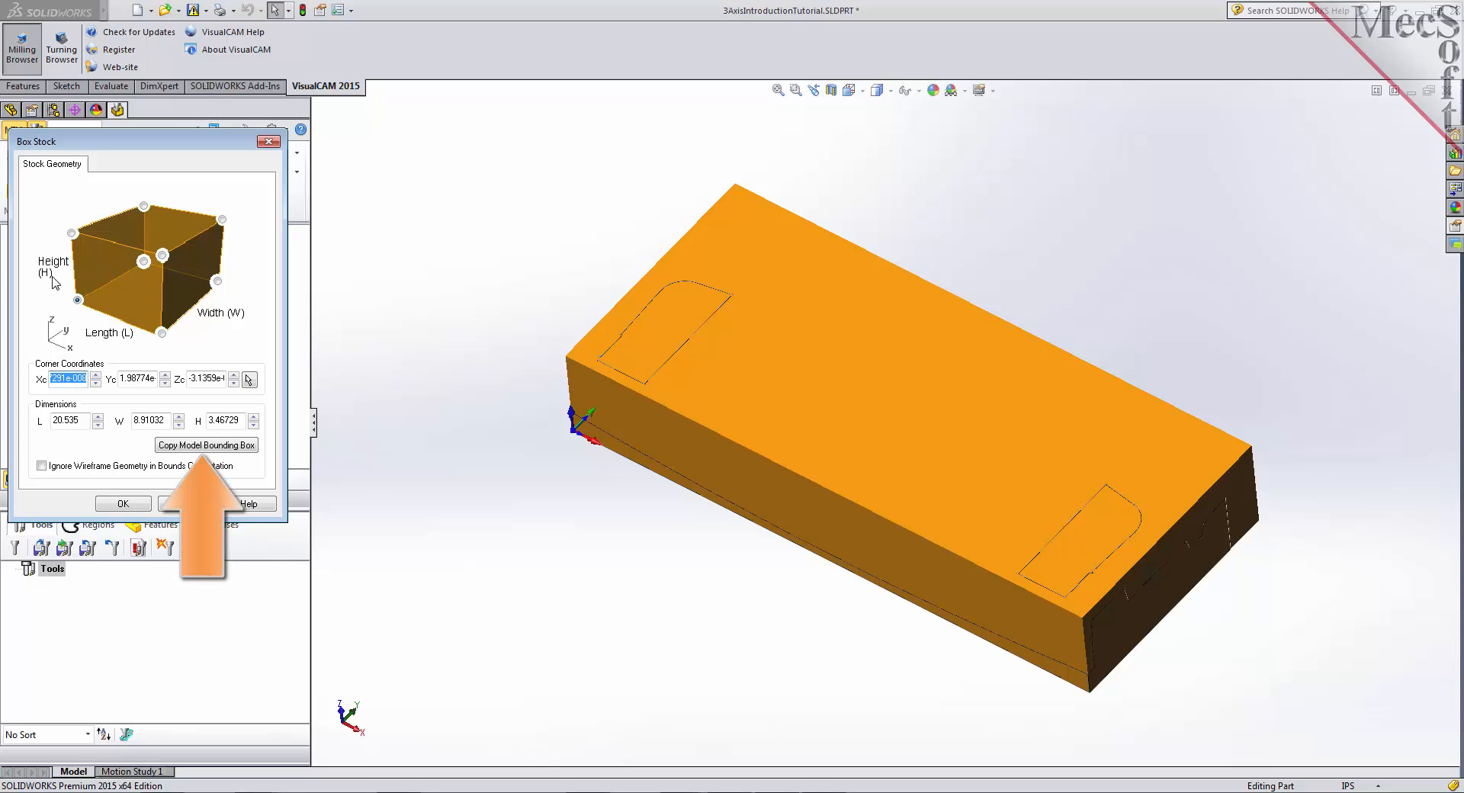
pyautogui.click(213, 451)
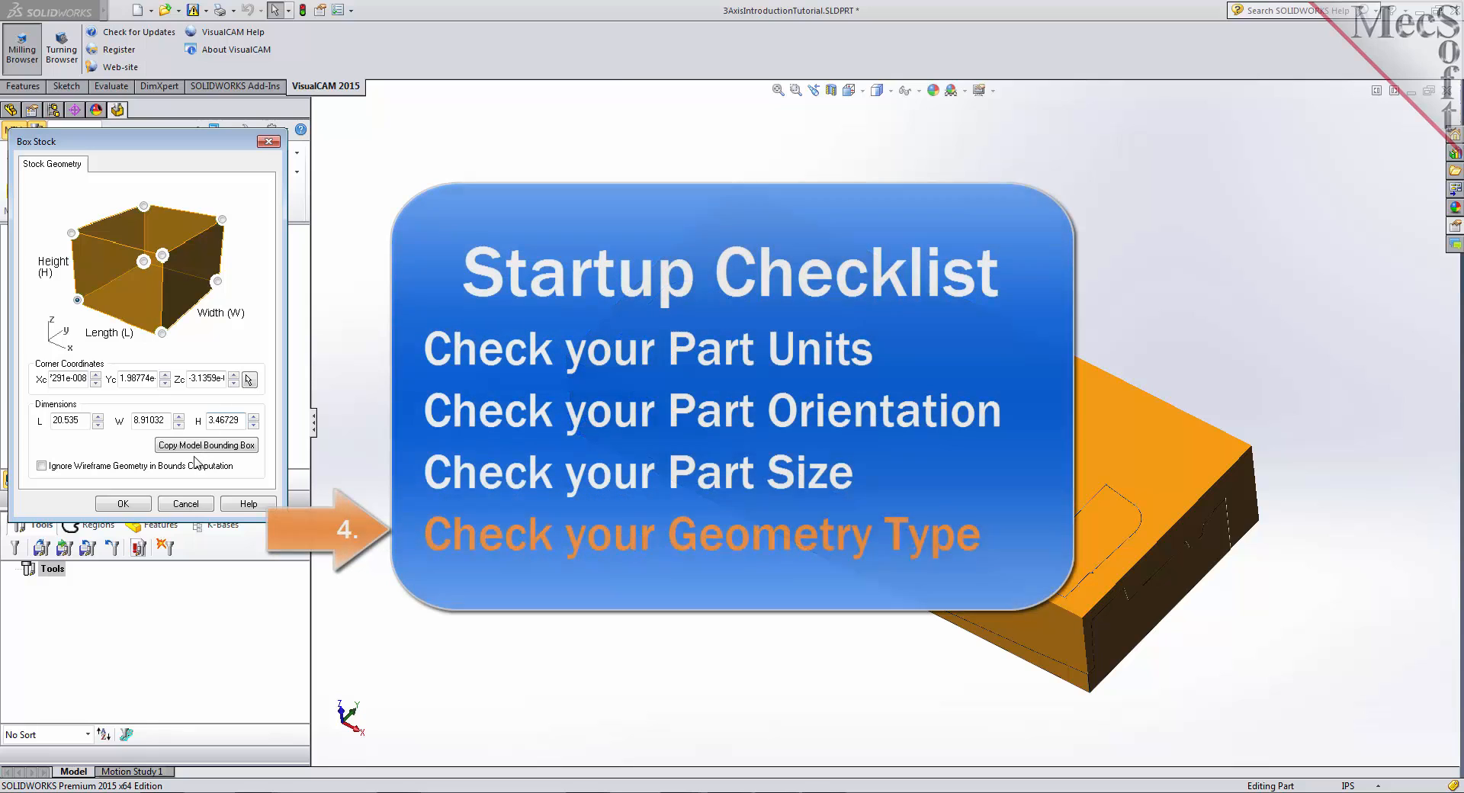
pyautogui.click(185, 504)
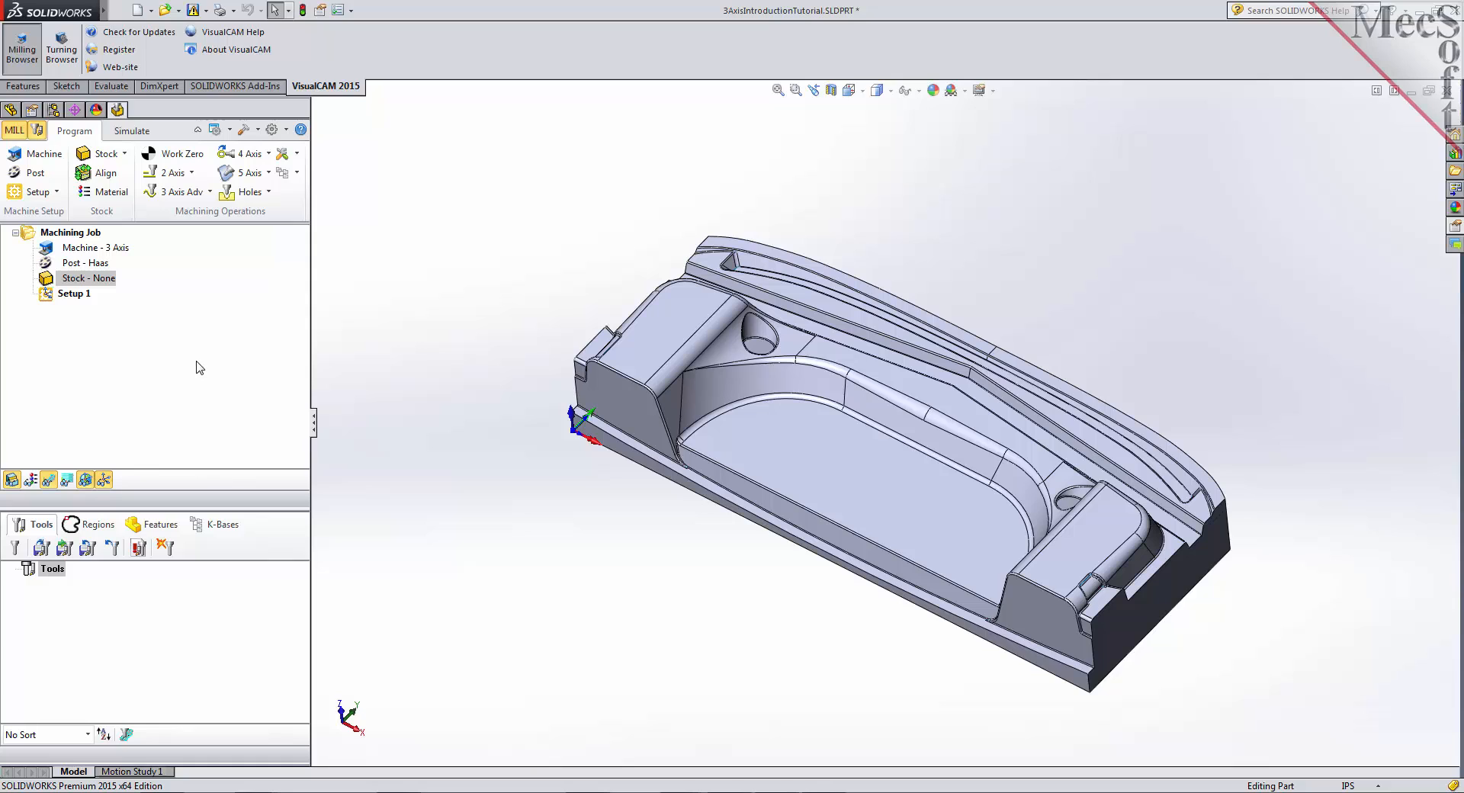
# - Define the machine tool as 3 Axis, with its coordinate system aligned to the World Coordinate System
pyautogui.click(55, 158)
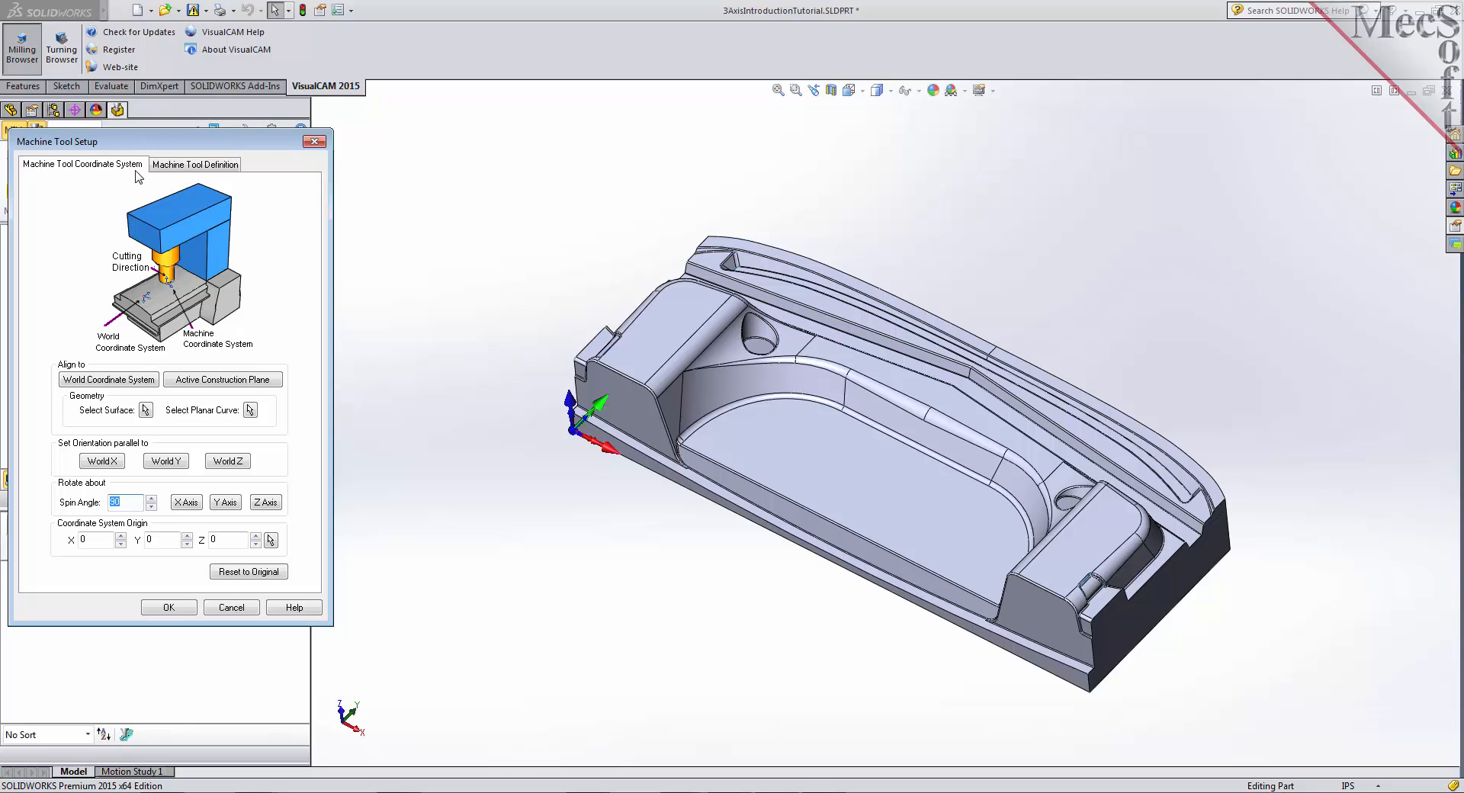
pyautogui.click(135, 385)
pyautogui.click(229, 166)
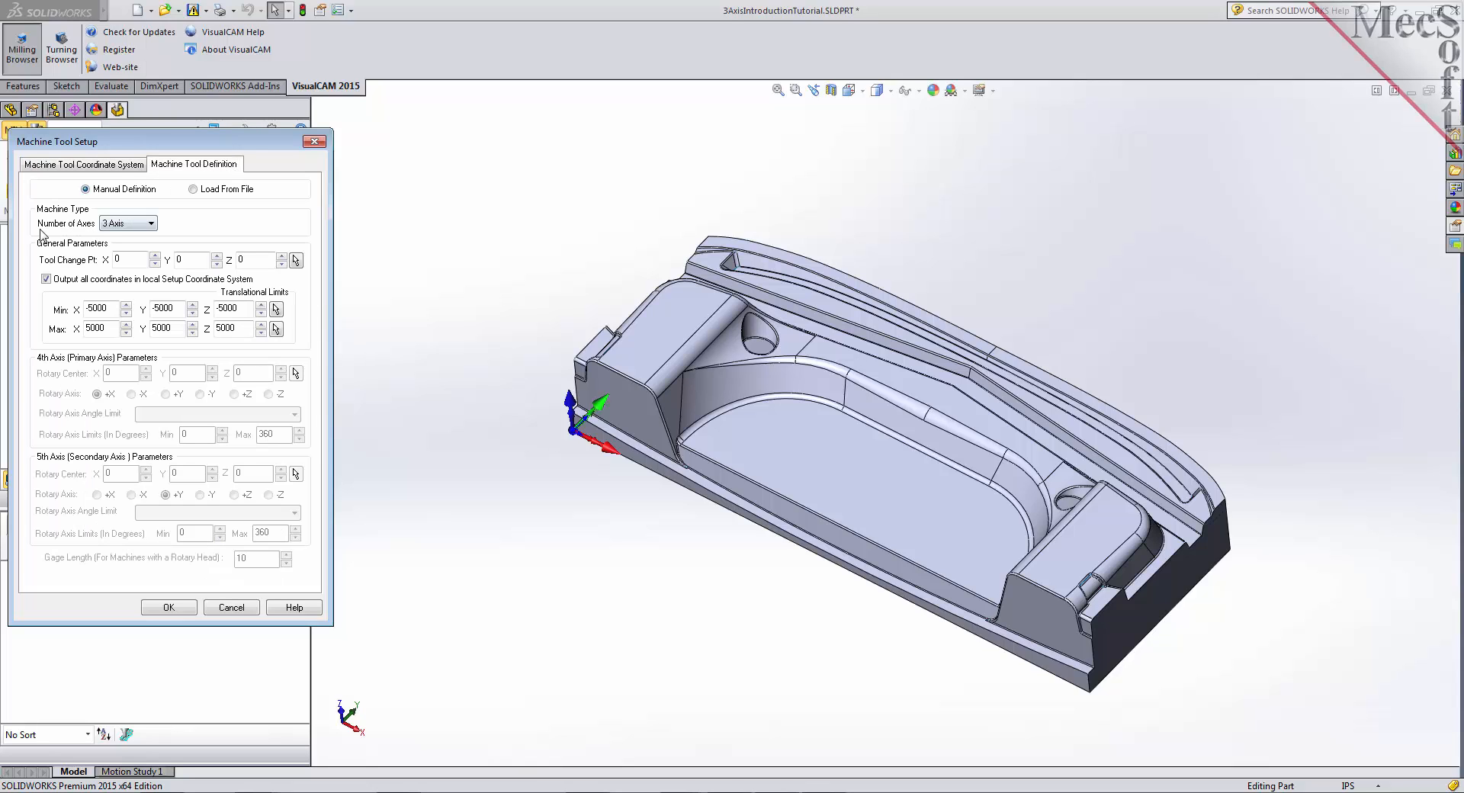
pyautogui.click(142, 224)
pyautogui.click(141, 241)
pyautogui.click(177, 606)
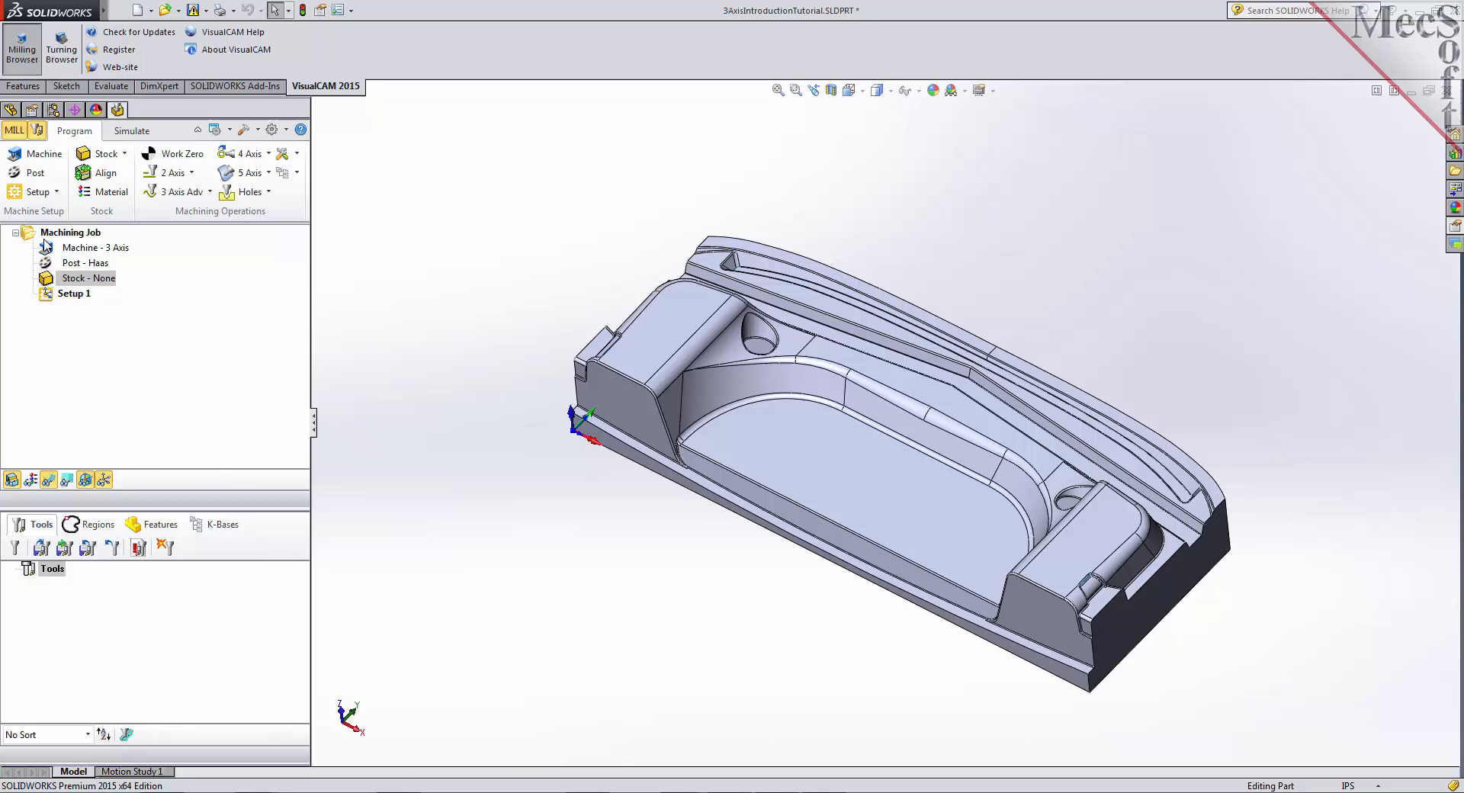
pyautogui.click(52, 250)
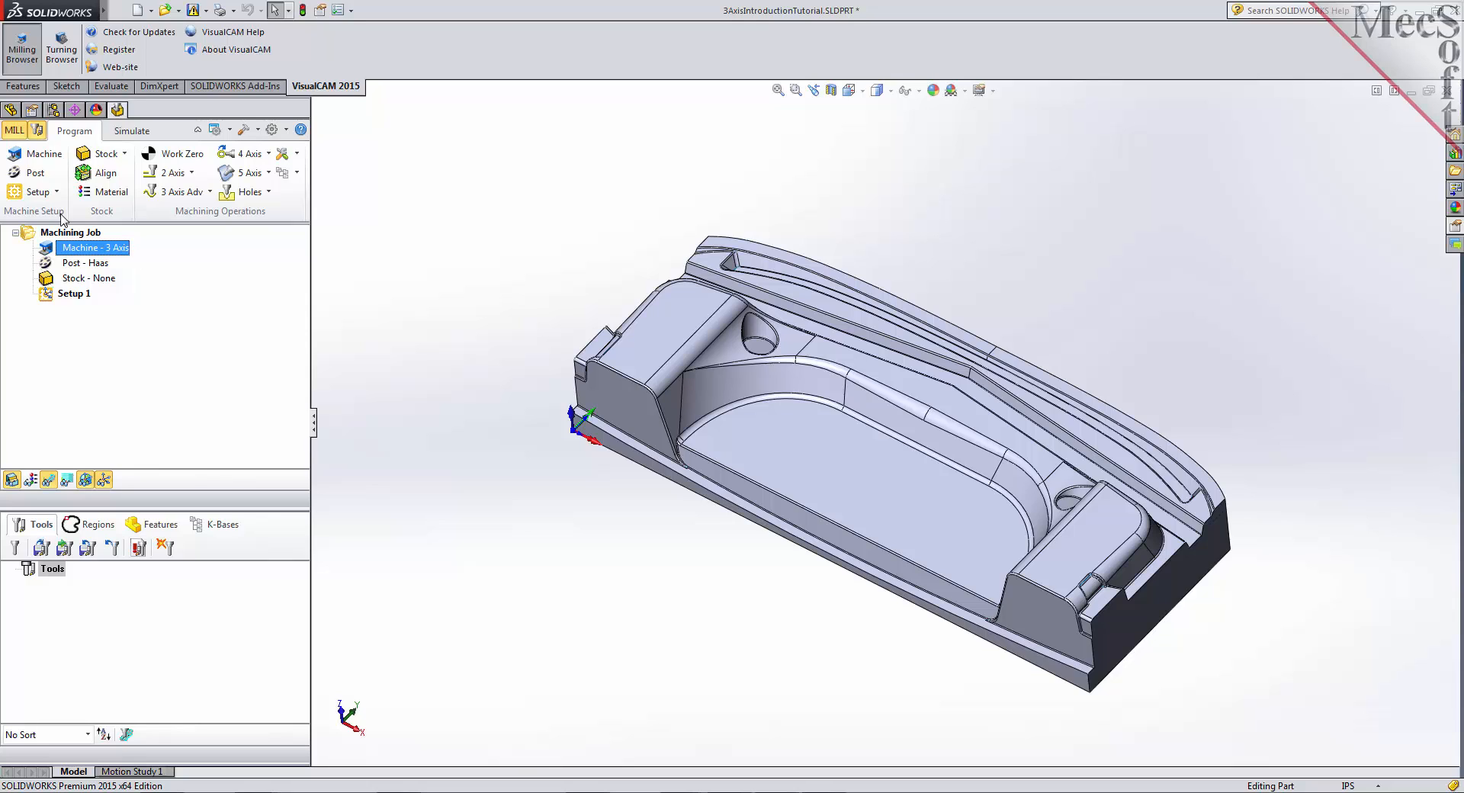
# - Set the post-processor to Haas with .nc as the posted file extension
pyautogui.click(36, 173)
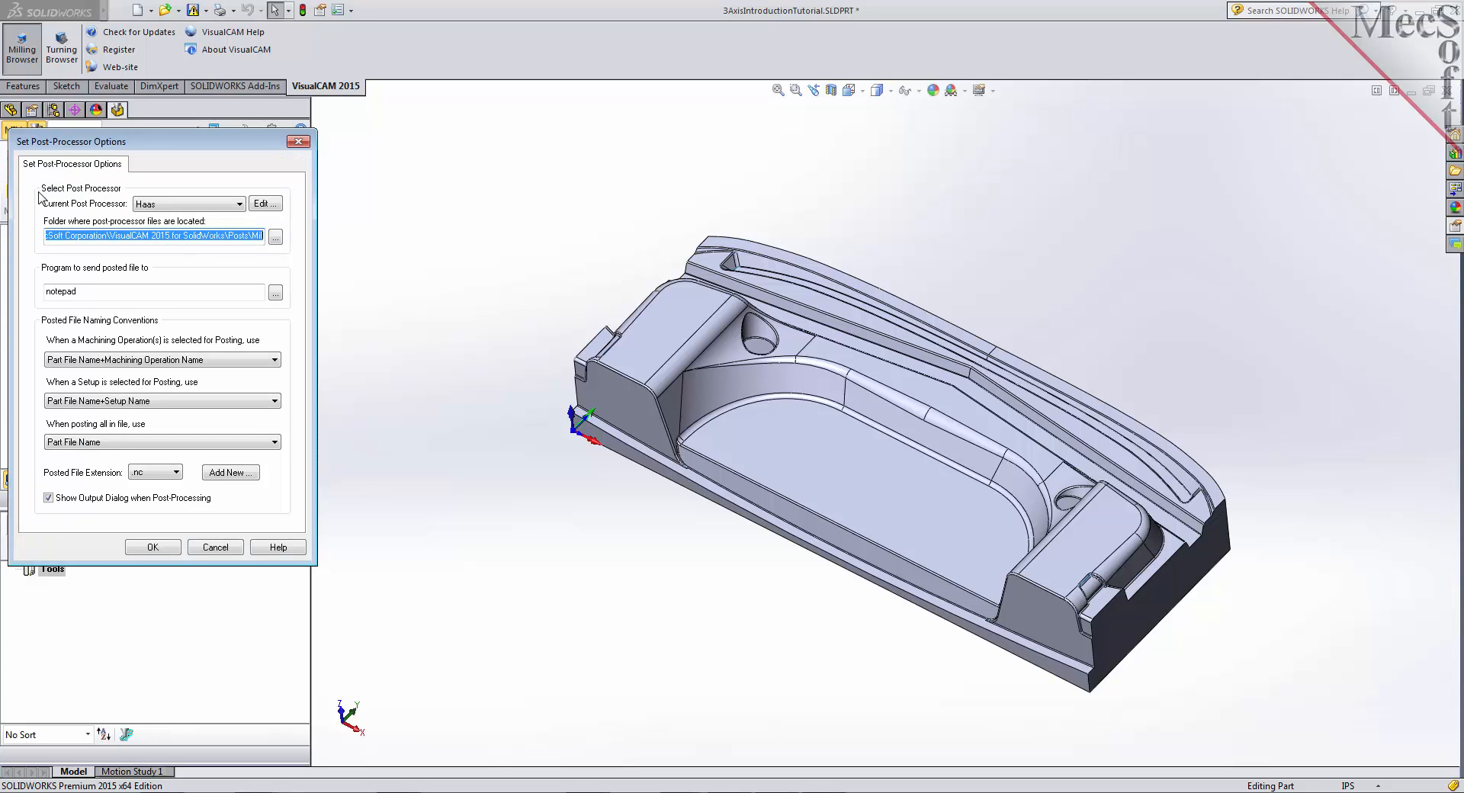
pyautogui.click(215, 213)
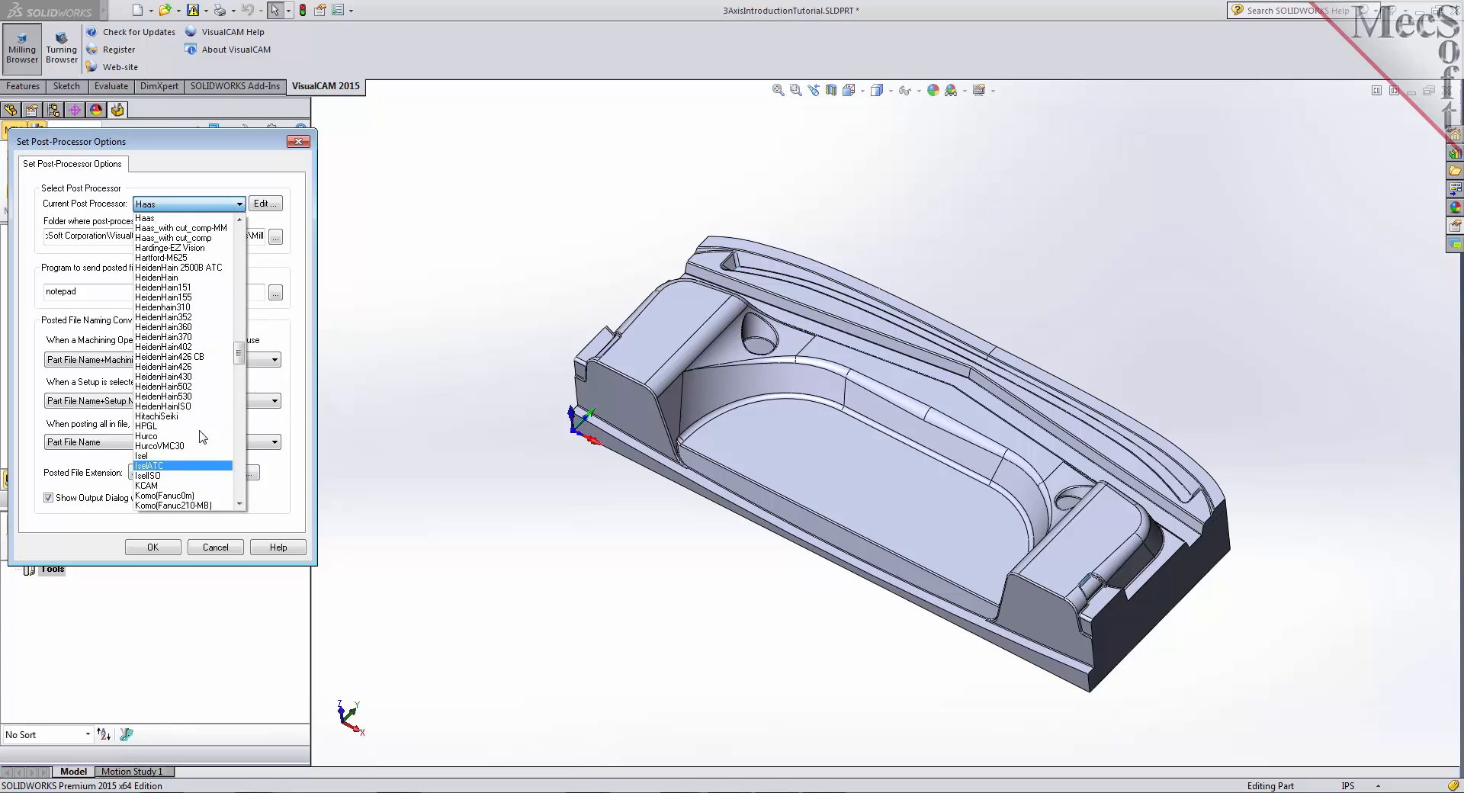
pyautogui.click(193, 220)
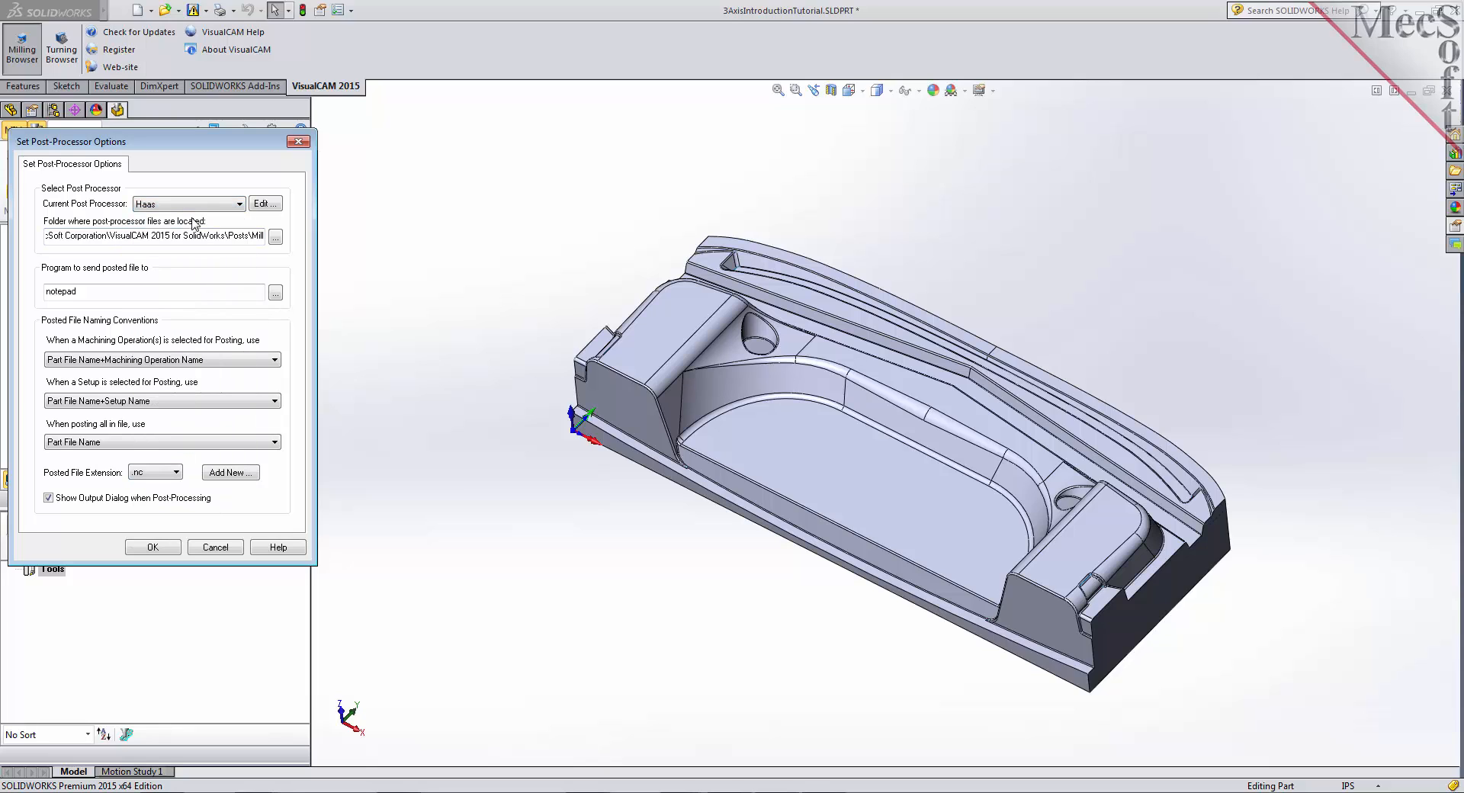
pyautogui.click(176, 474)
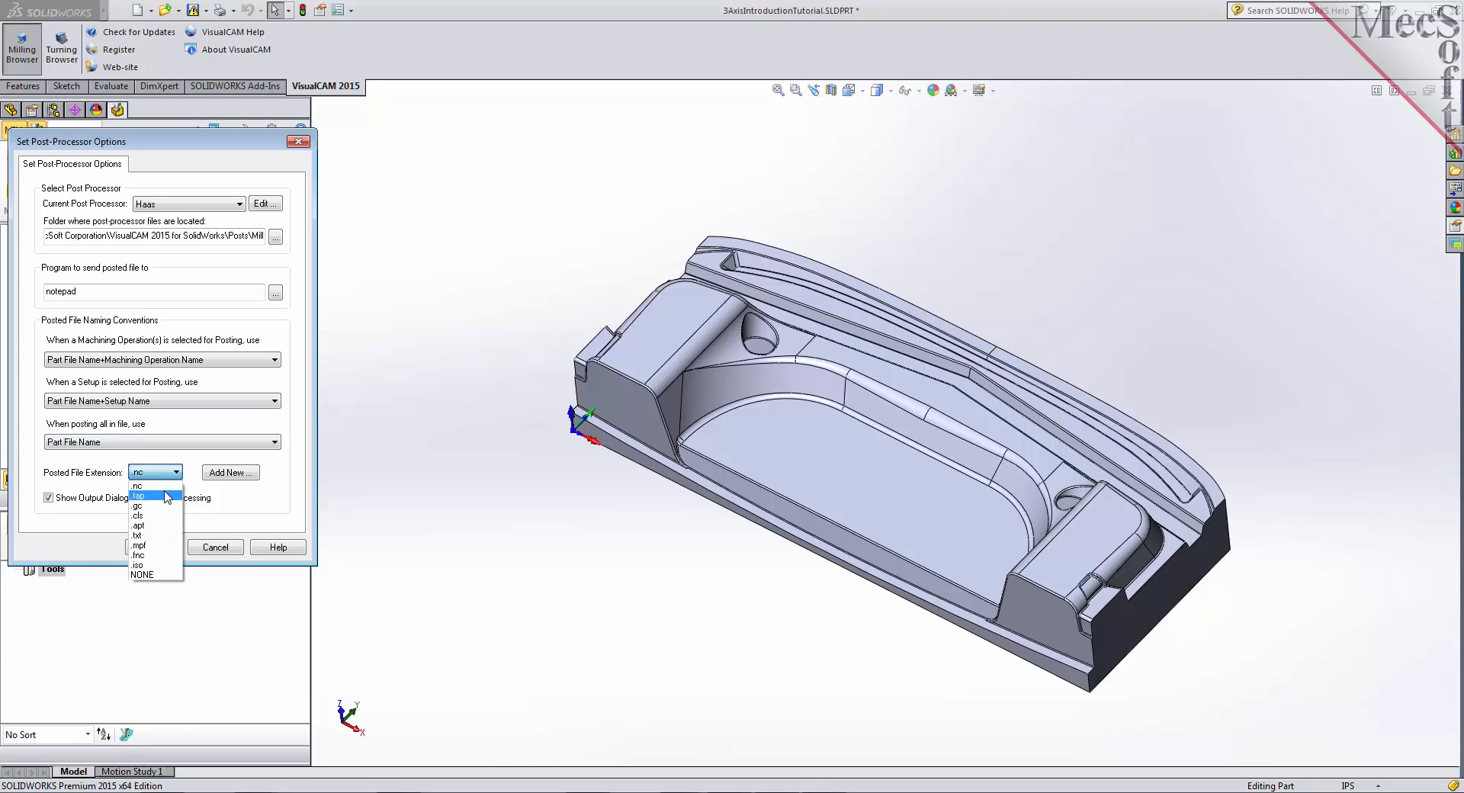
pyautogui.click(167, 487)
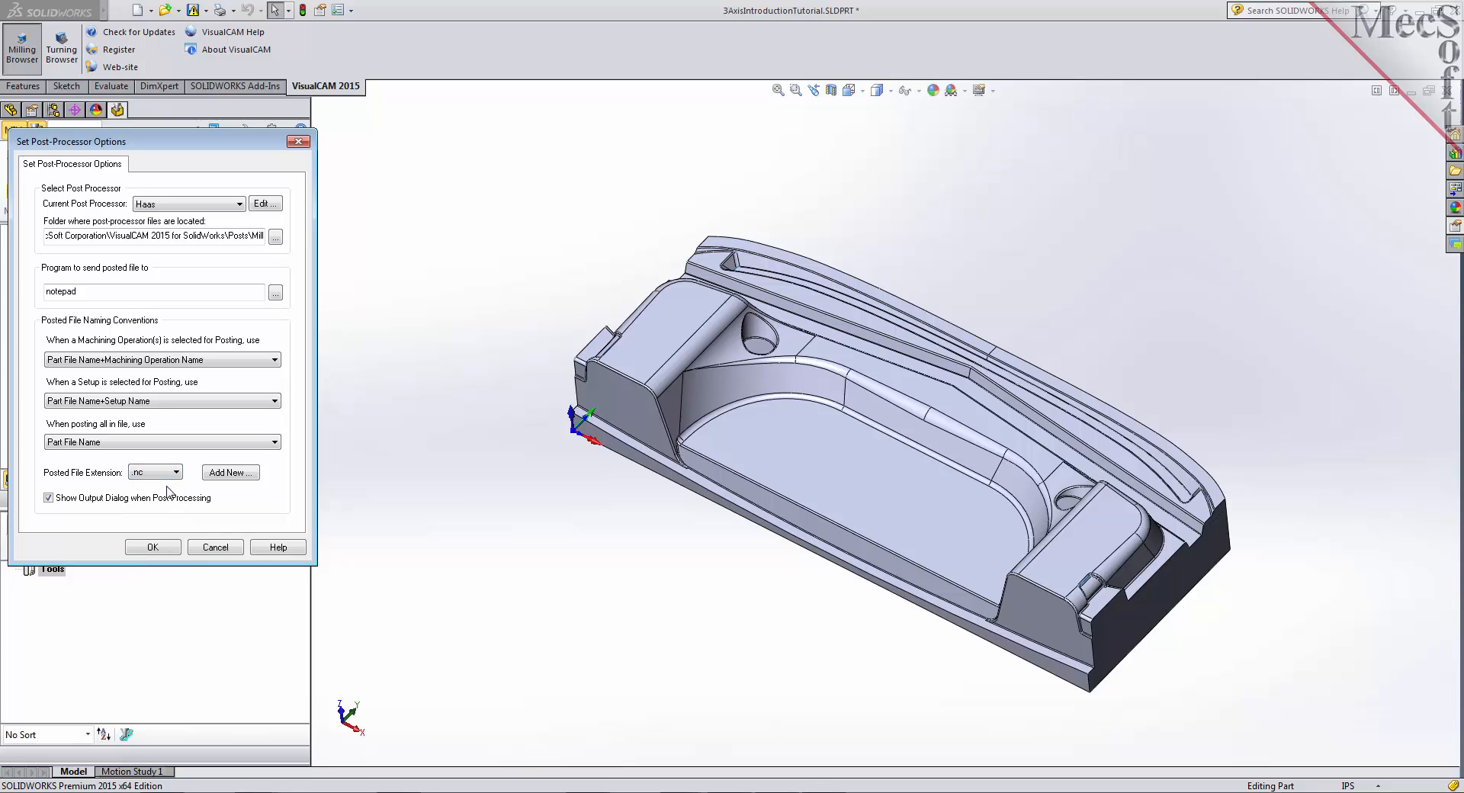
pyautogui.click(156, 548)
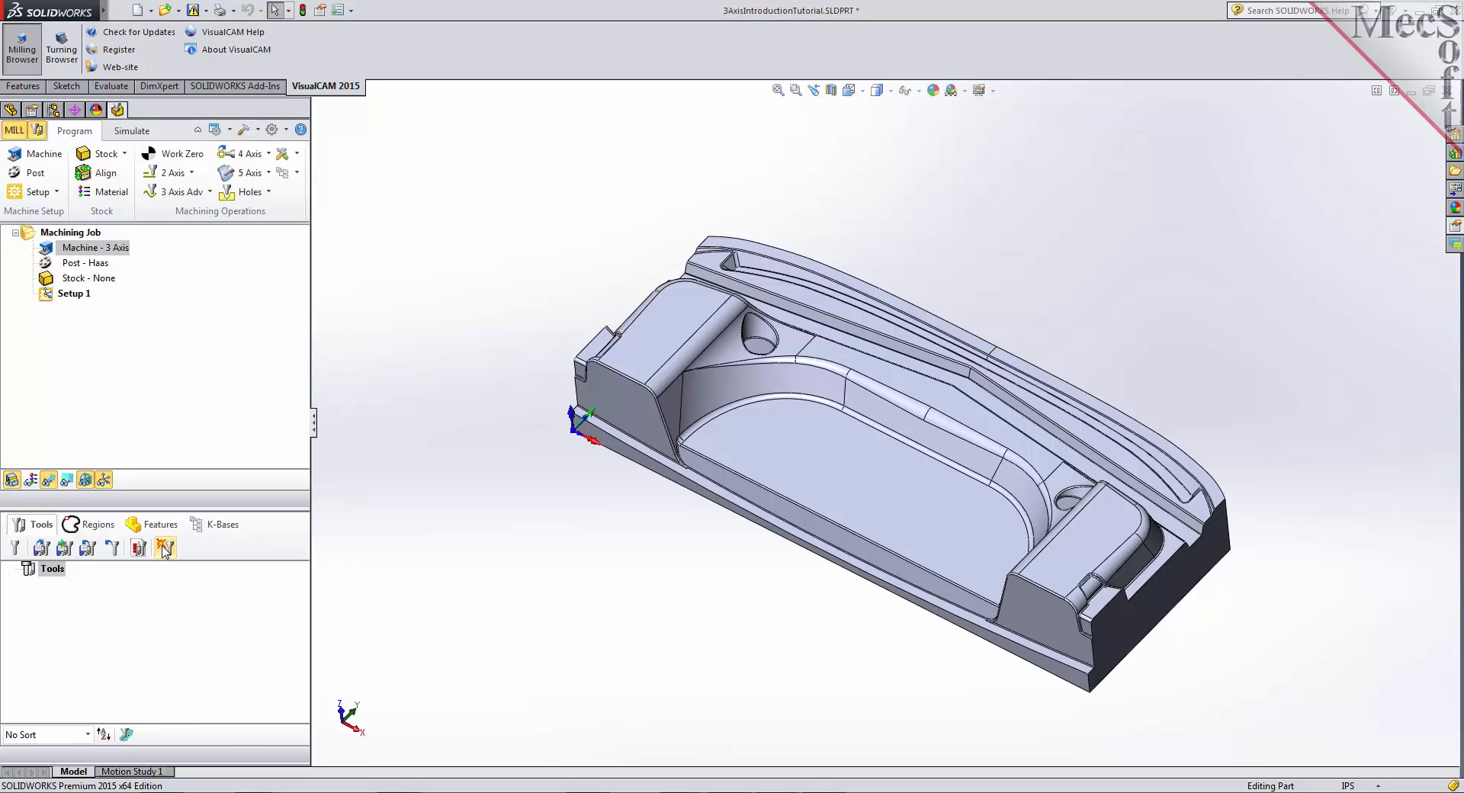
pyautogui.click(53, 264)
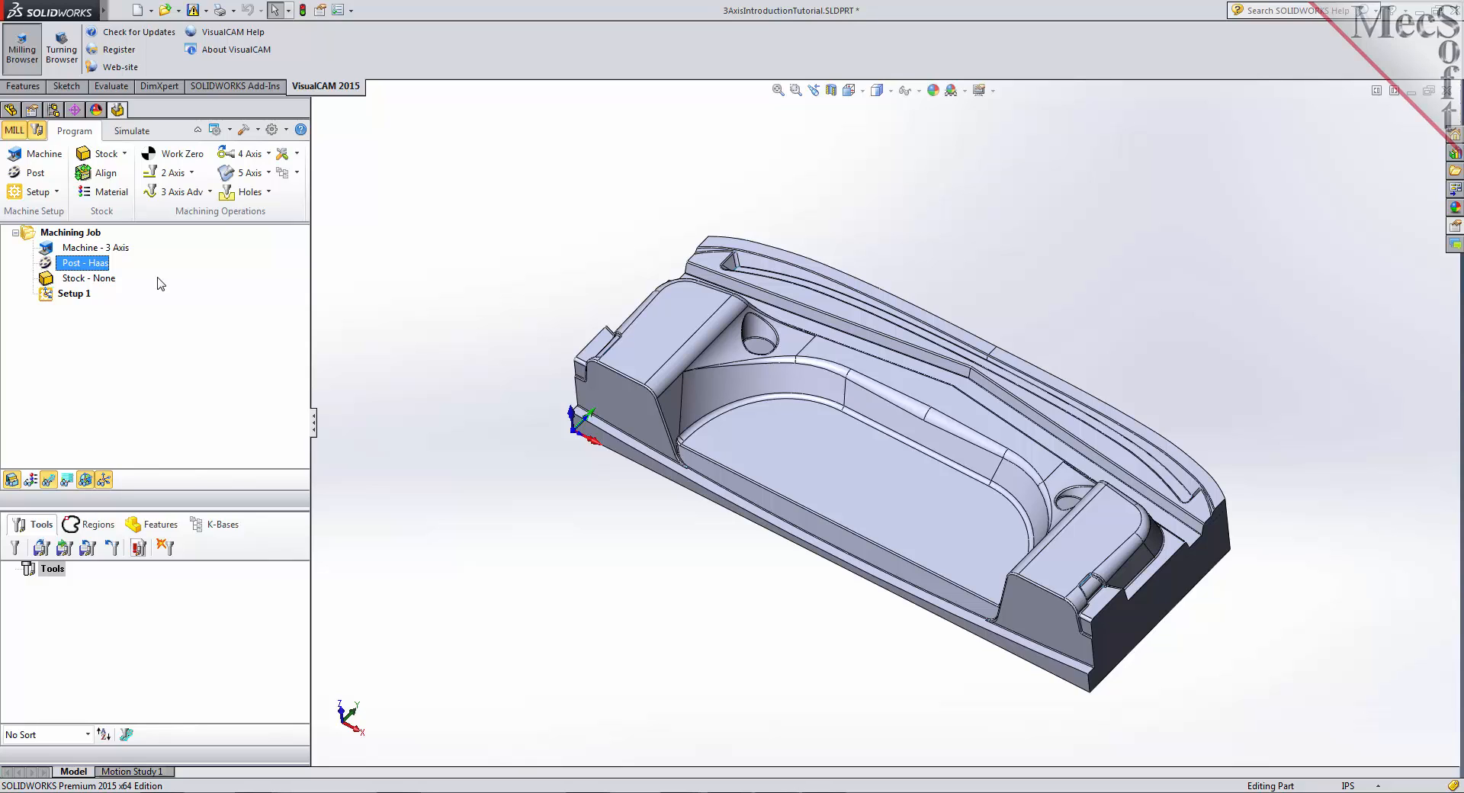
# - Create a box stock from the model bounding box and set its height to 3.75 in
pyautogui.click(47, 298)
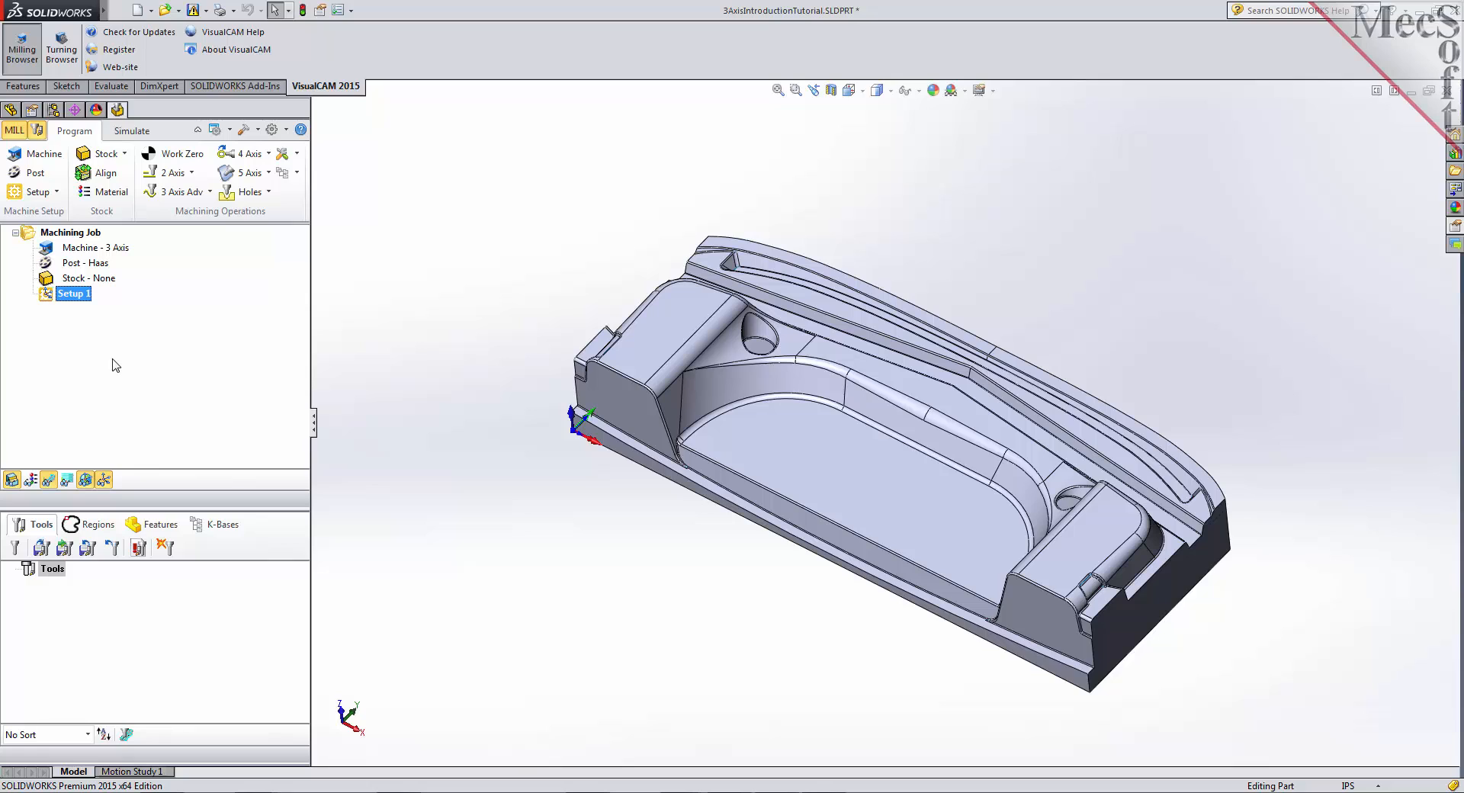
pyautogui.click(125, 153)
pyautogui.click(125, 155)
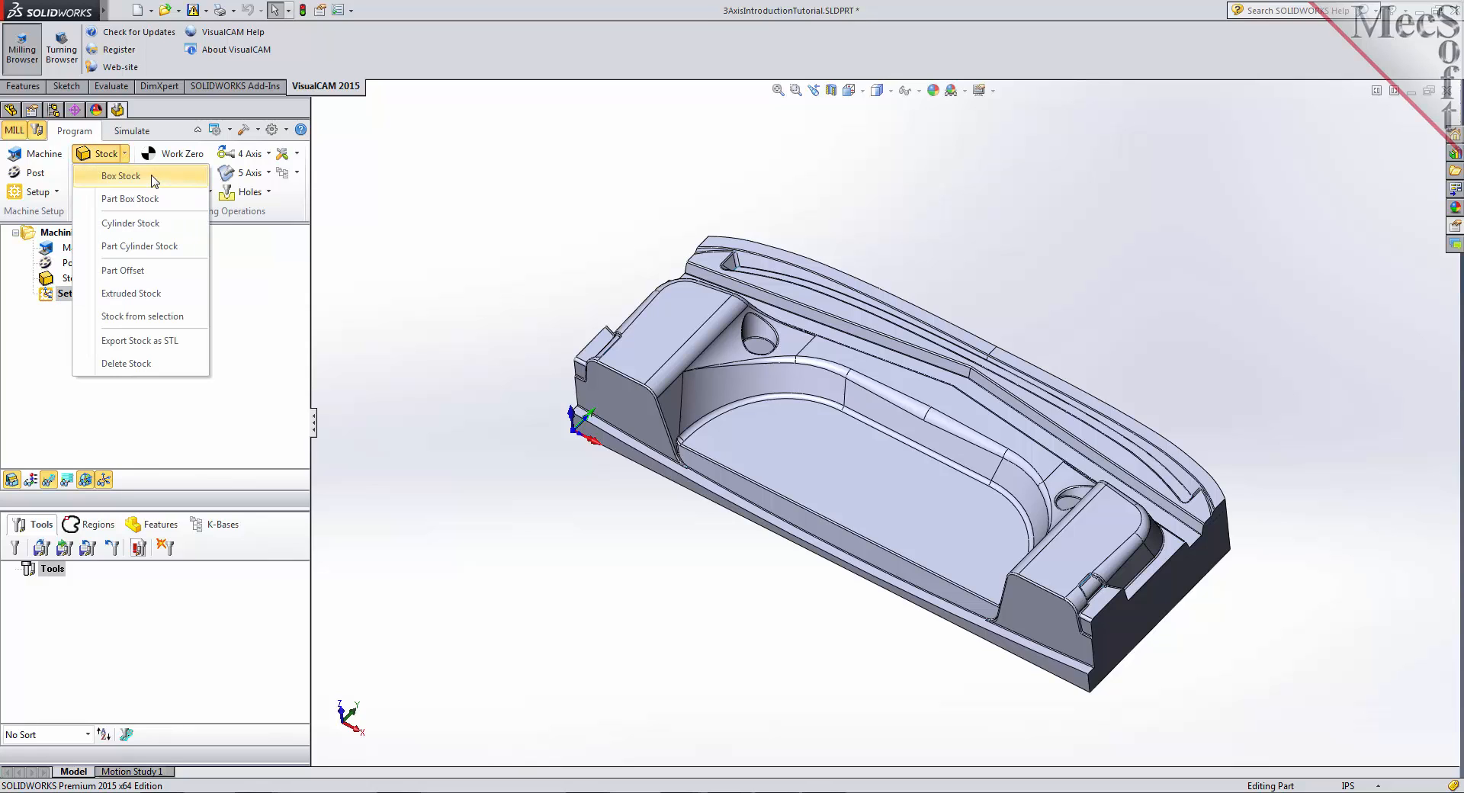
pyautogui.click(120, 176)
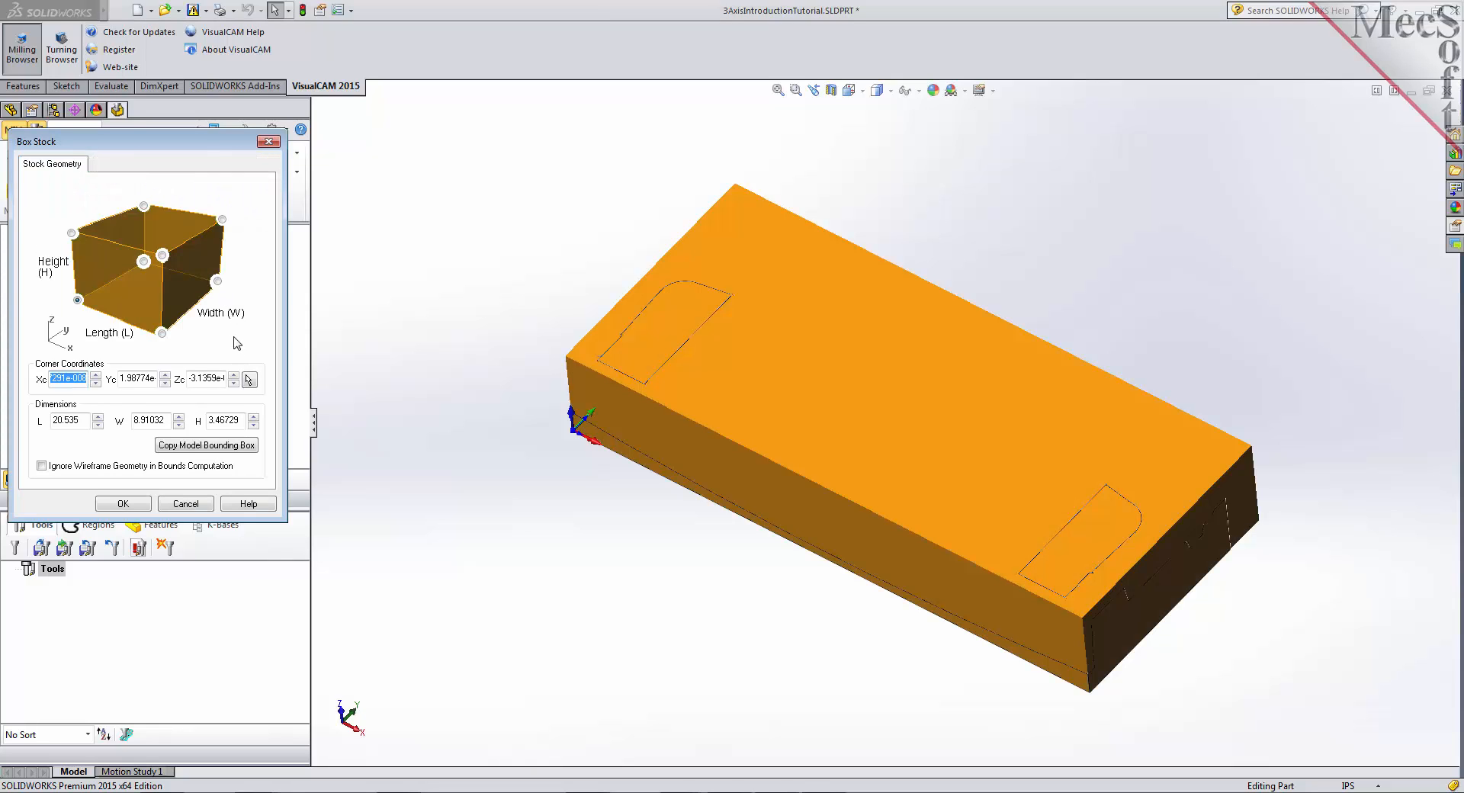
pyautogui.click(218, 448)
pyautogui.moveTo(642, 511); pyautogui.dragTo(673, 491, button='middle')
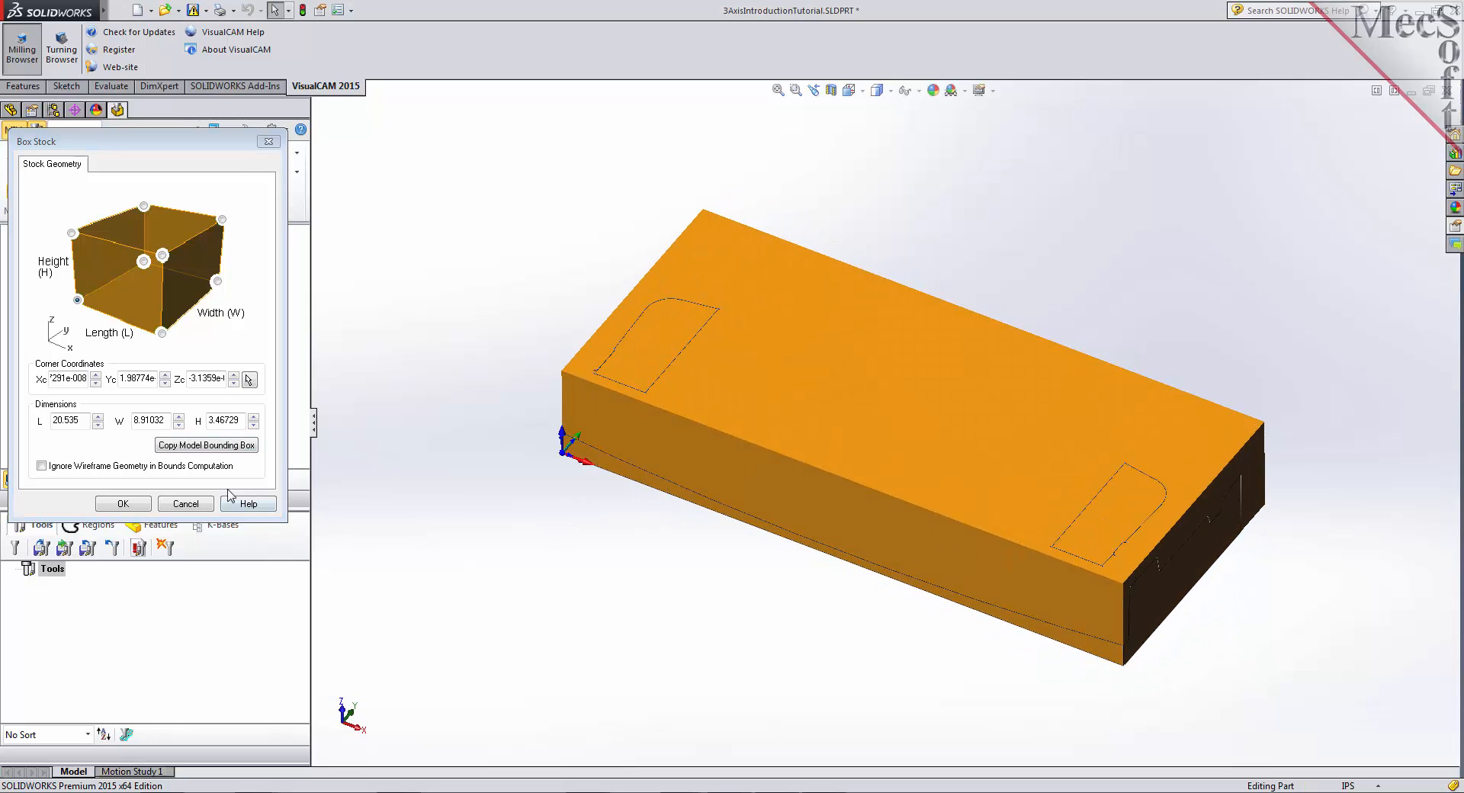
pyautogui.click(262, 427)
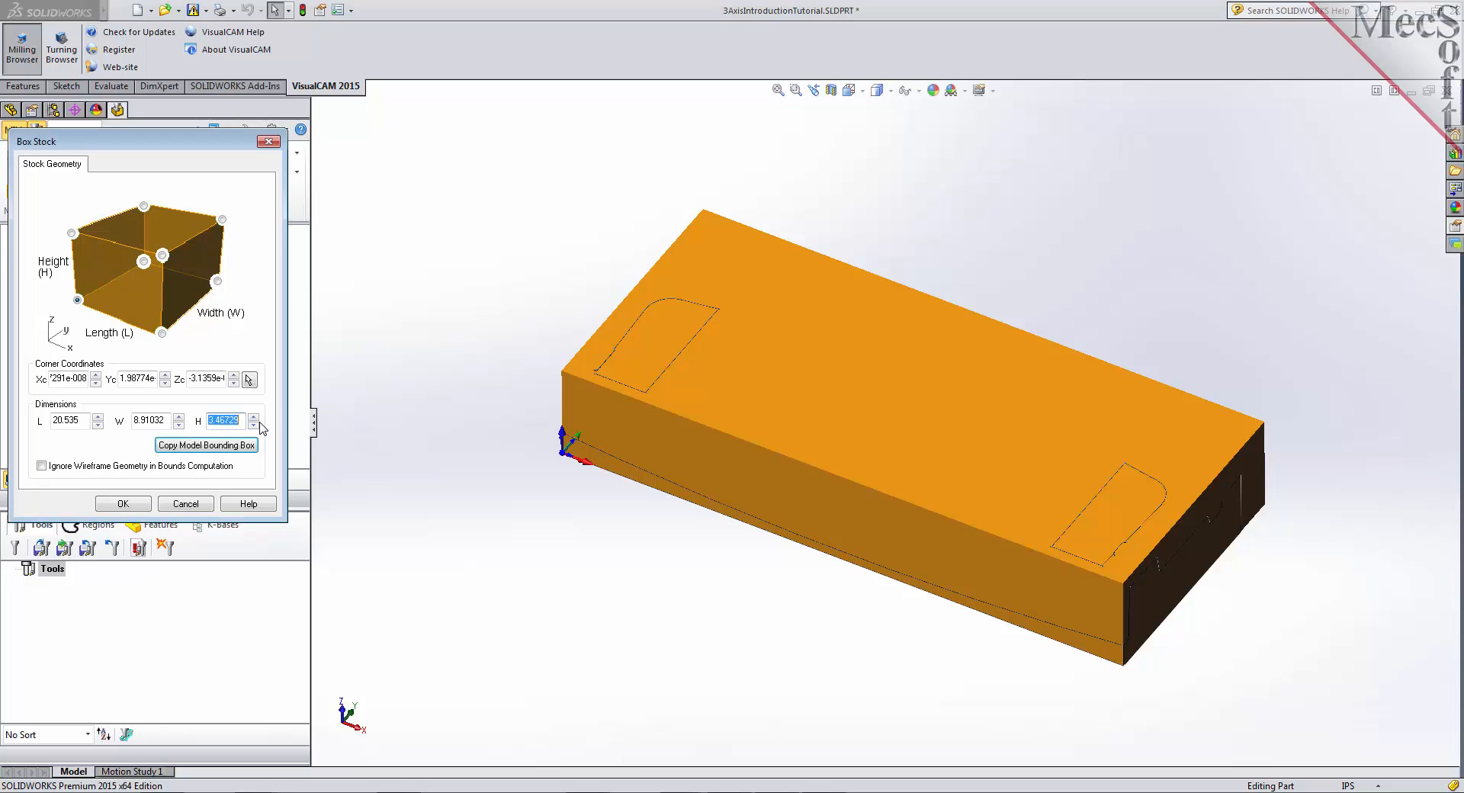
pyautogui.write('3.75')
pyautogui.click(123, 503)
# - Toggle the stock's visibility, leaving it shown, and examine the box stock around the part from the side
pyautogui.click(46, 283)
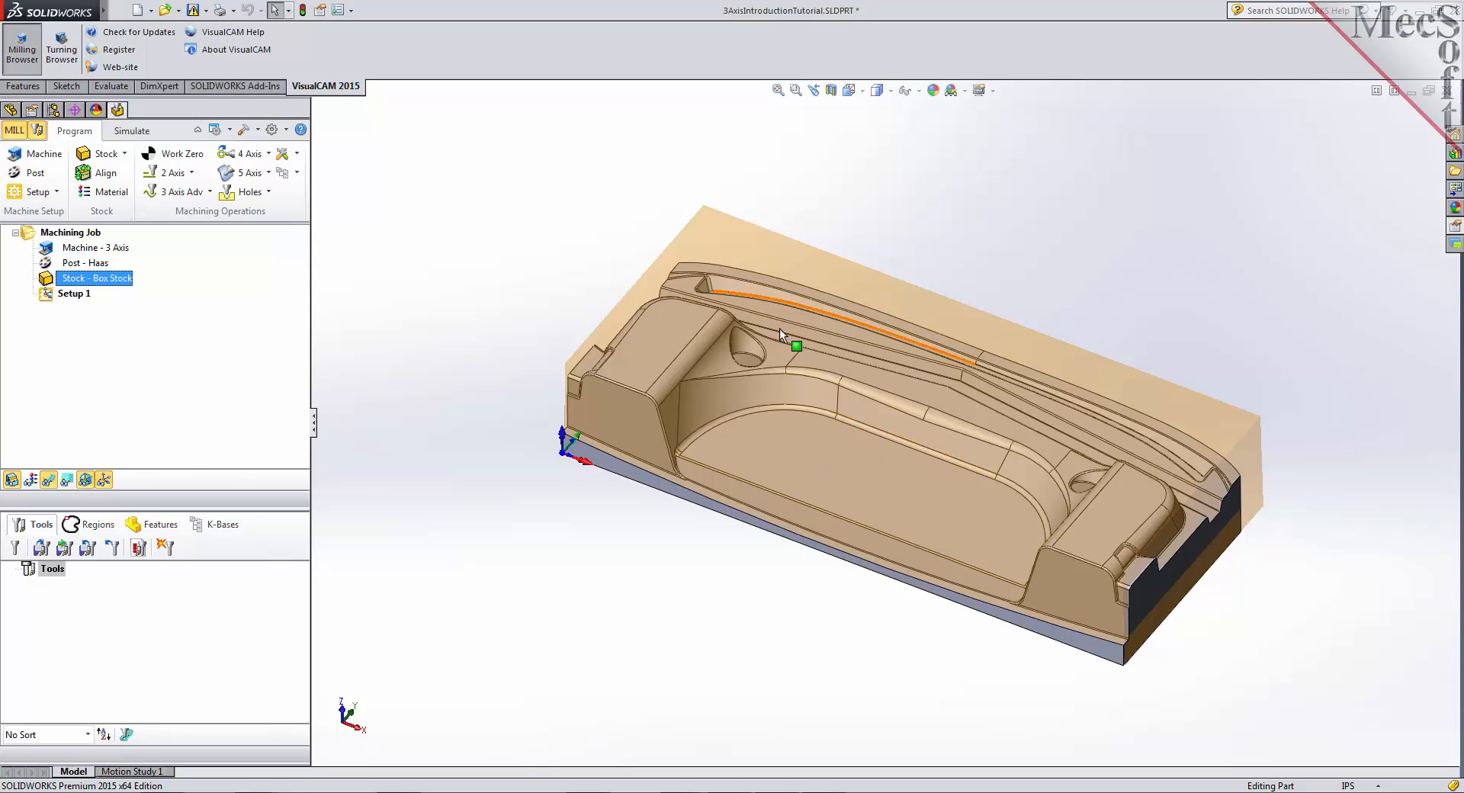
pyautogui.click(16, 481)
pyautogui.click(16, 481)
pyautogui.click(16, 481)
pyautogui.click(16, 481)
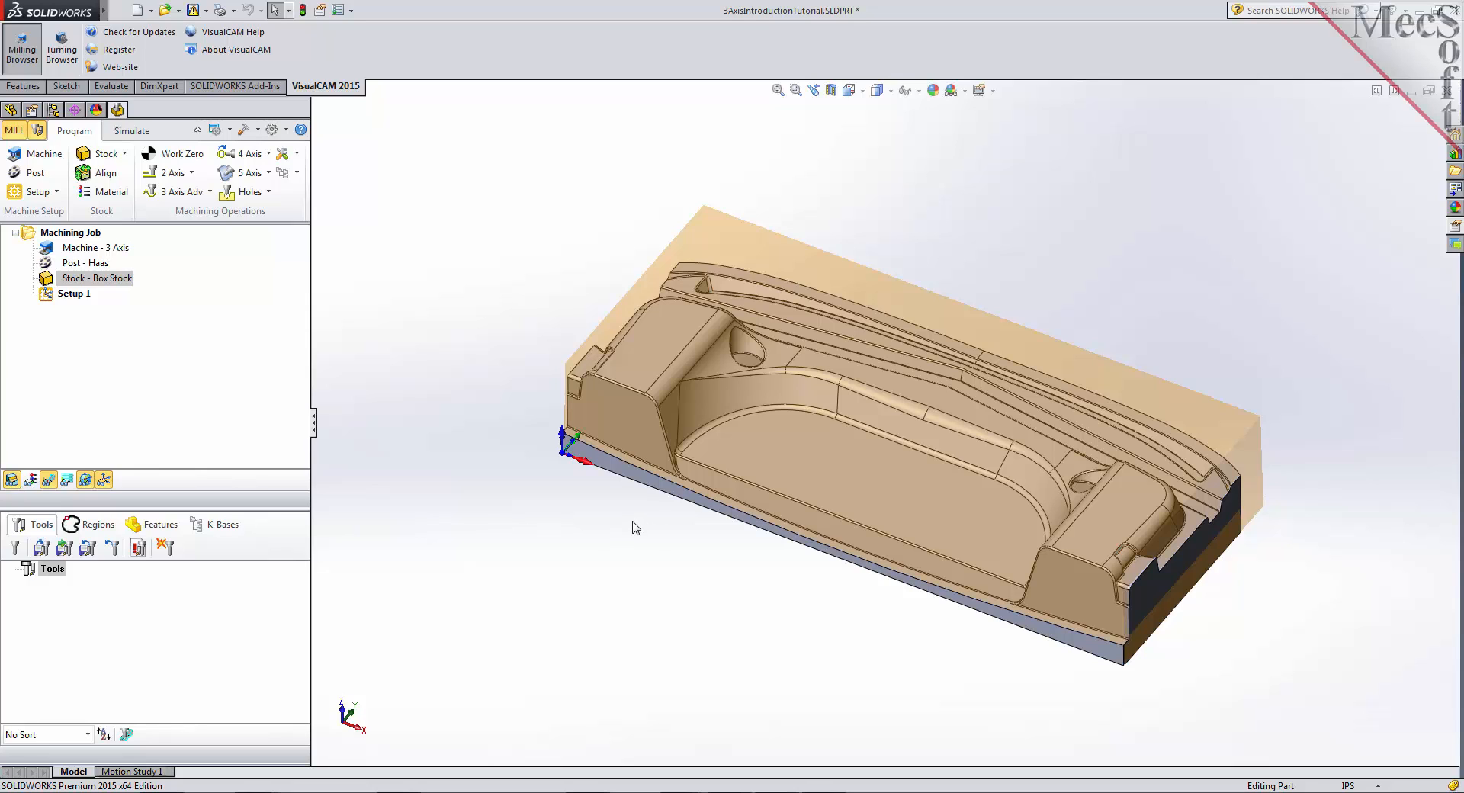
pyautogui.moveTo(1082, 560); pyautogui.dragTo(915, 458, button='middle')
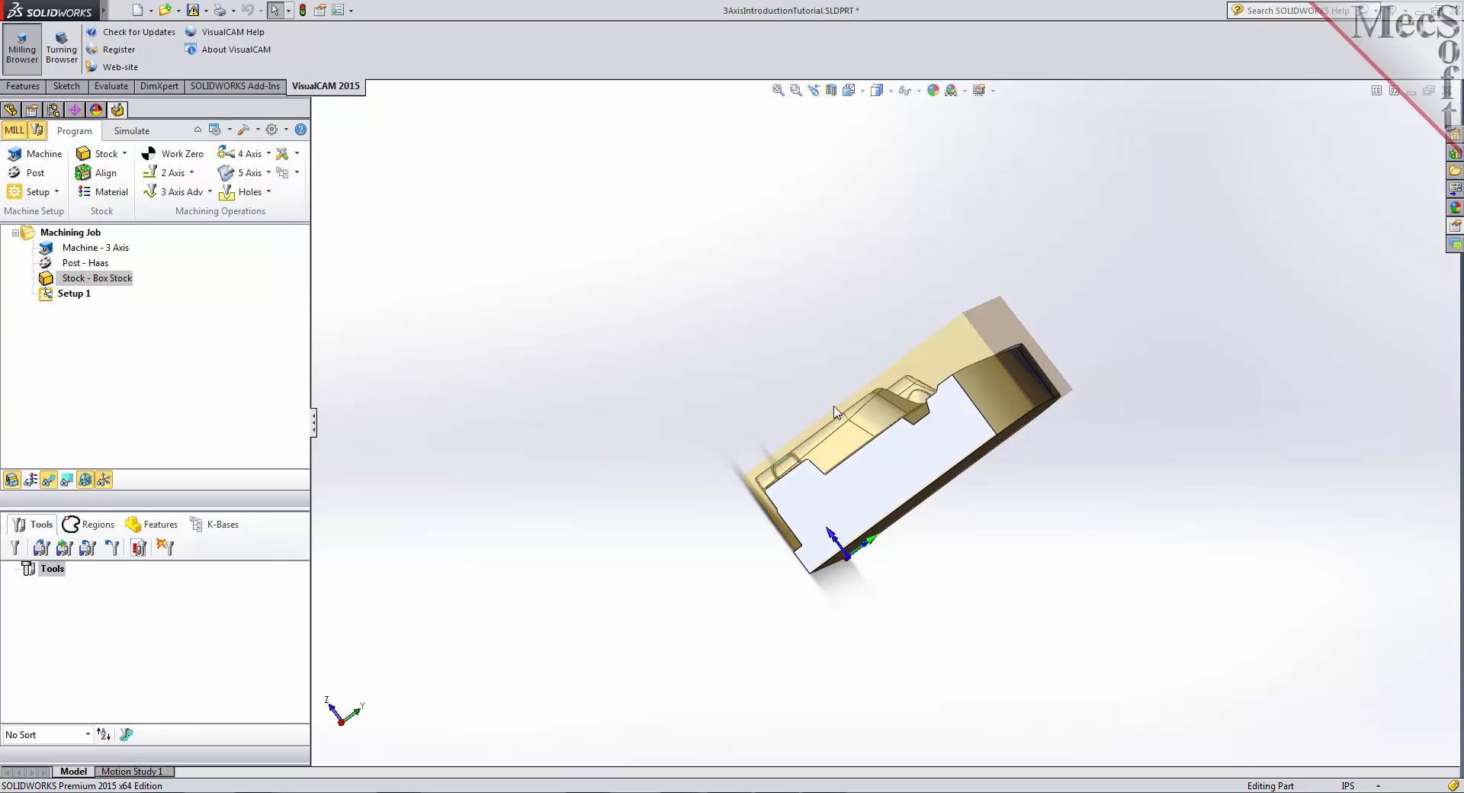
# - Align the box stock about the part with Bottom Z alignment and Center XY alignment, and check it from the side
pyautogui.moveTo(789, 419); pyautogui.dragTo(919, 498, button='middle')
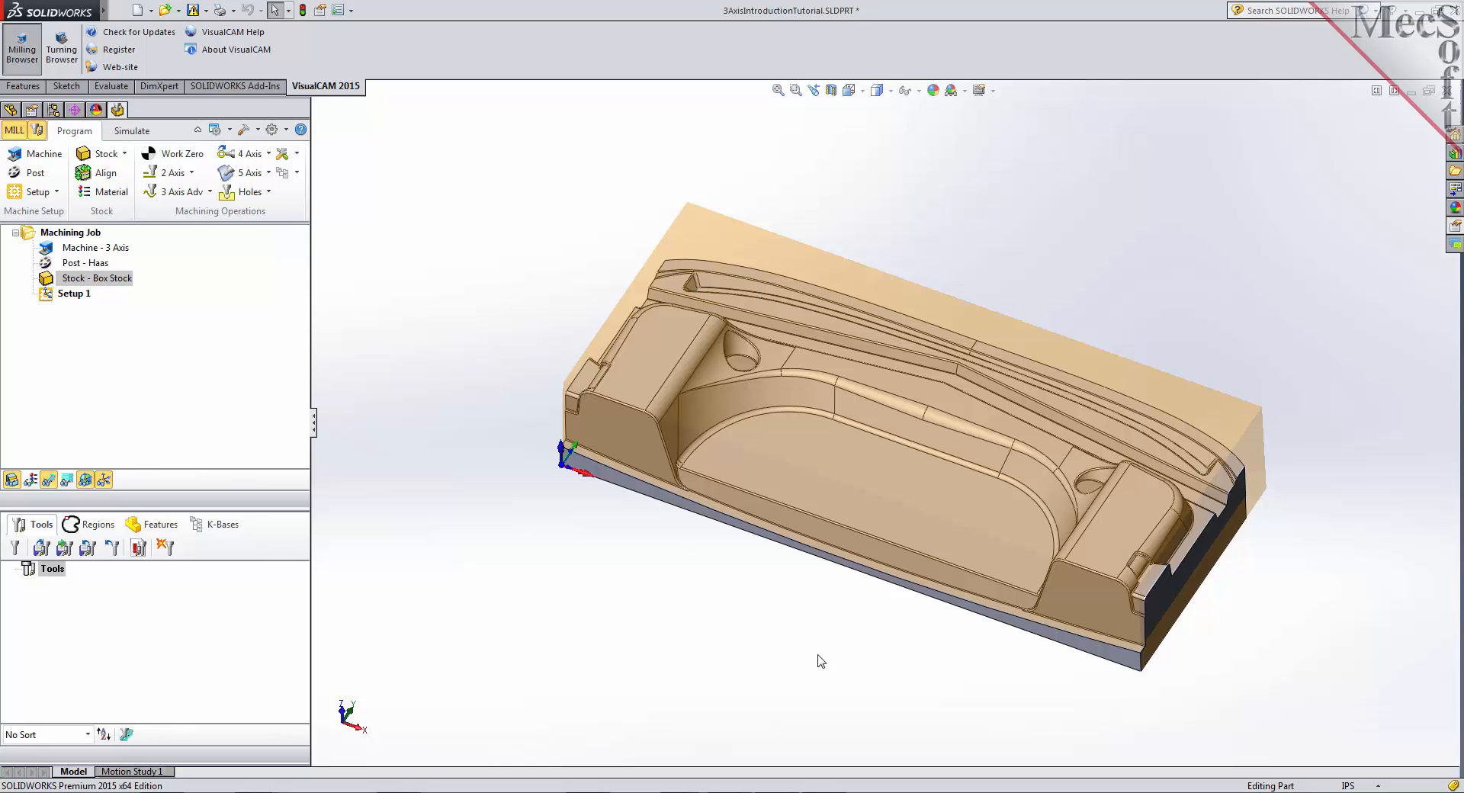
pyautogui.click(107, 172)
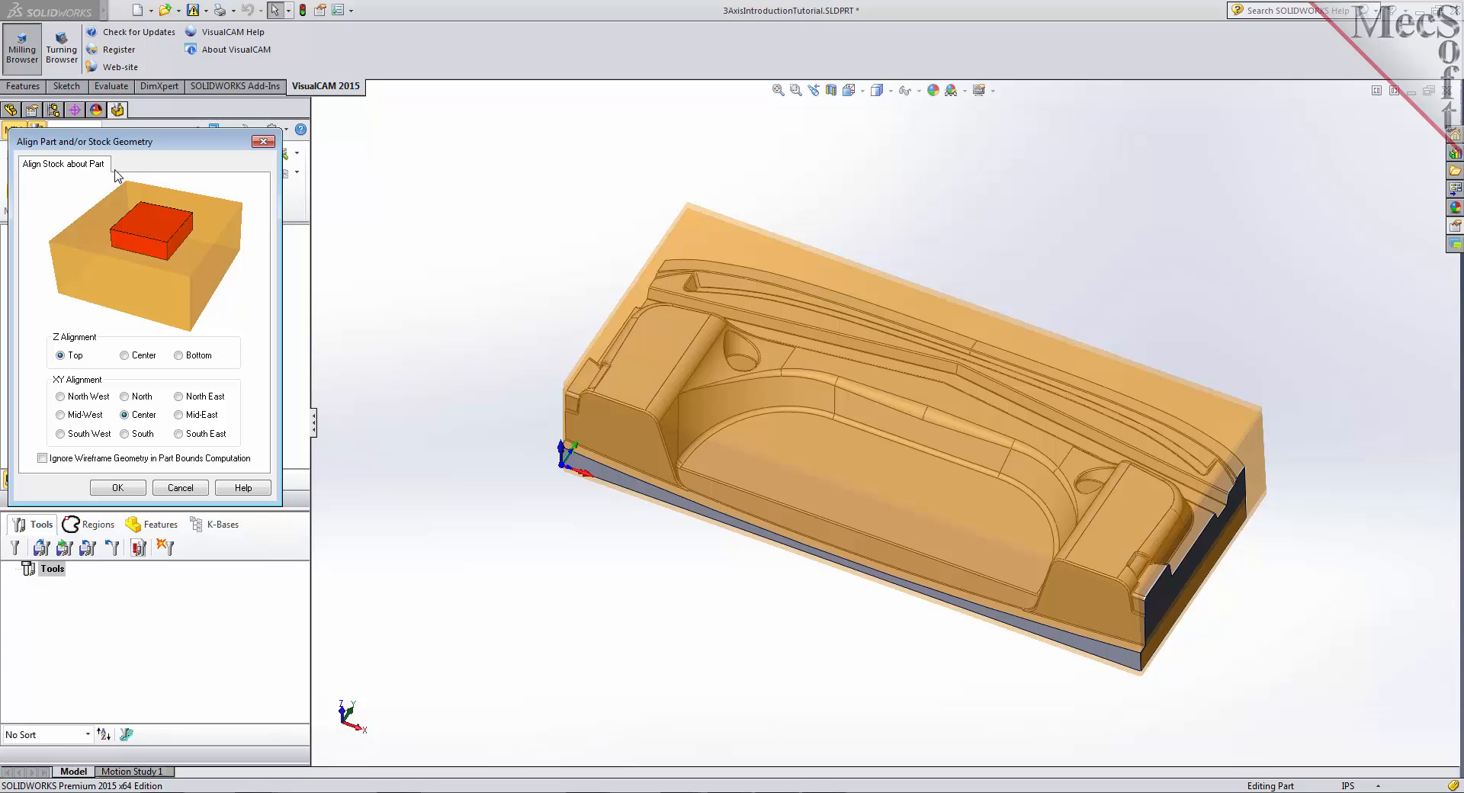
pyautogui.moveTo(785, 553); pyautogui.dragTo(810, 338, button='middle')
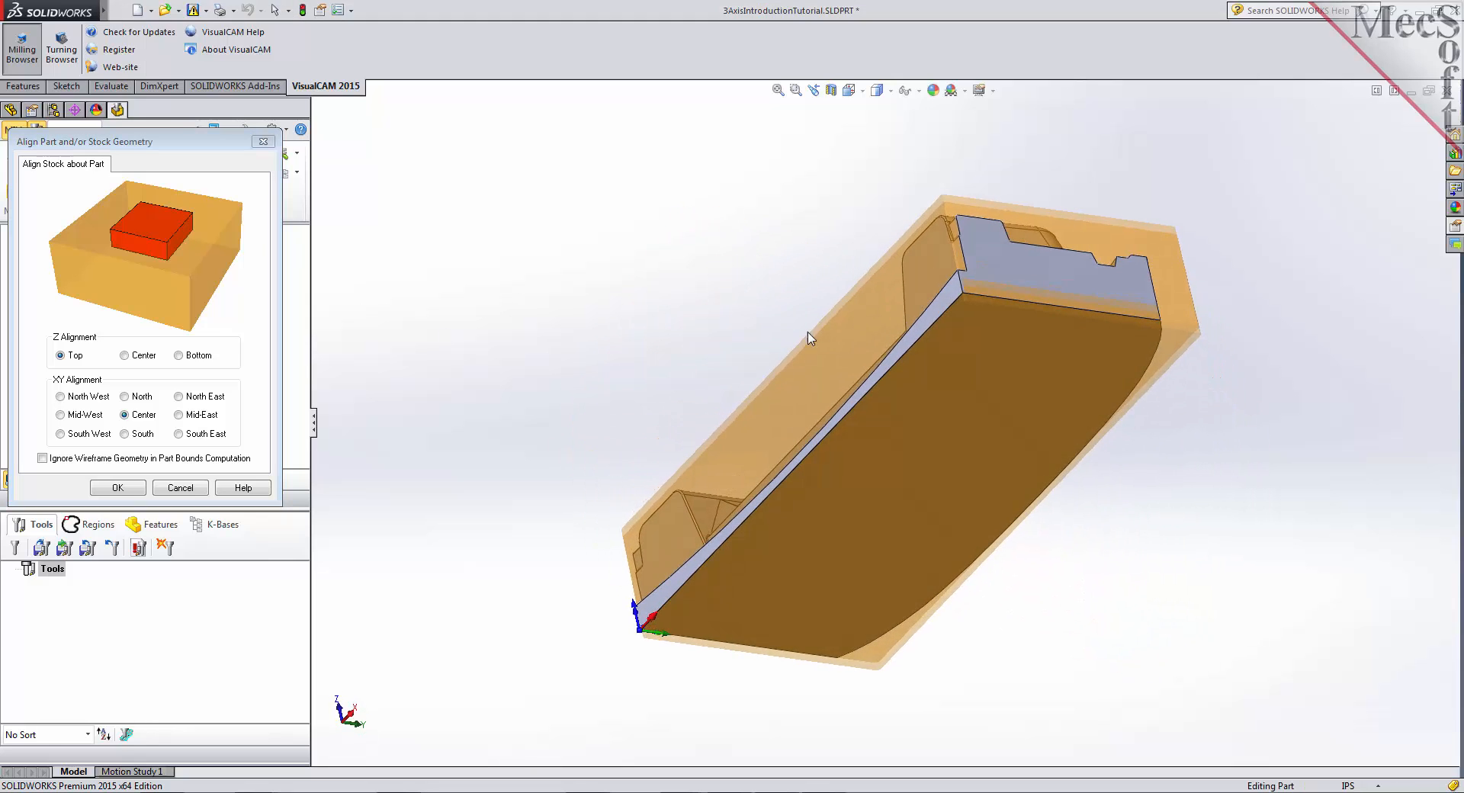
pyautogui.moveTo(719, 344); pyautogui.dragTo(774, 601, button='middle')
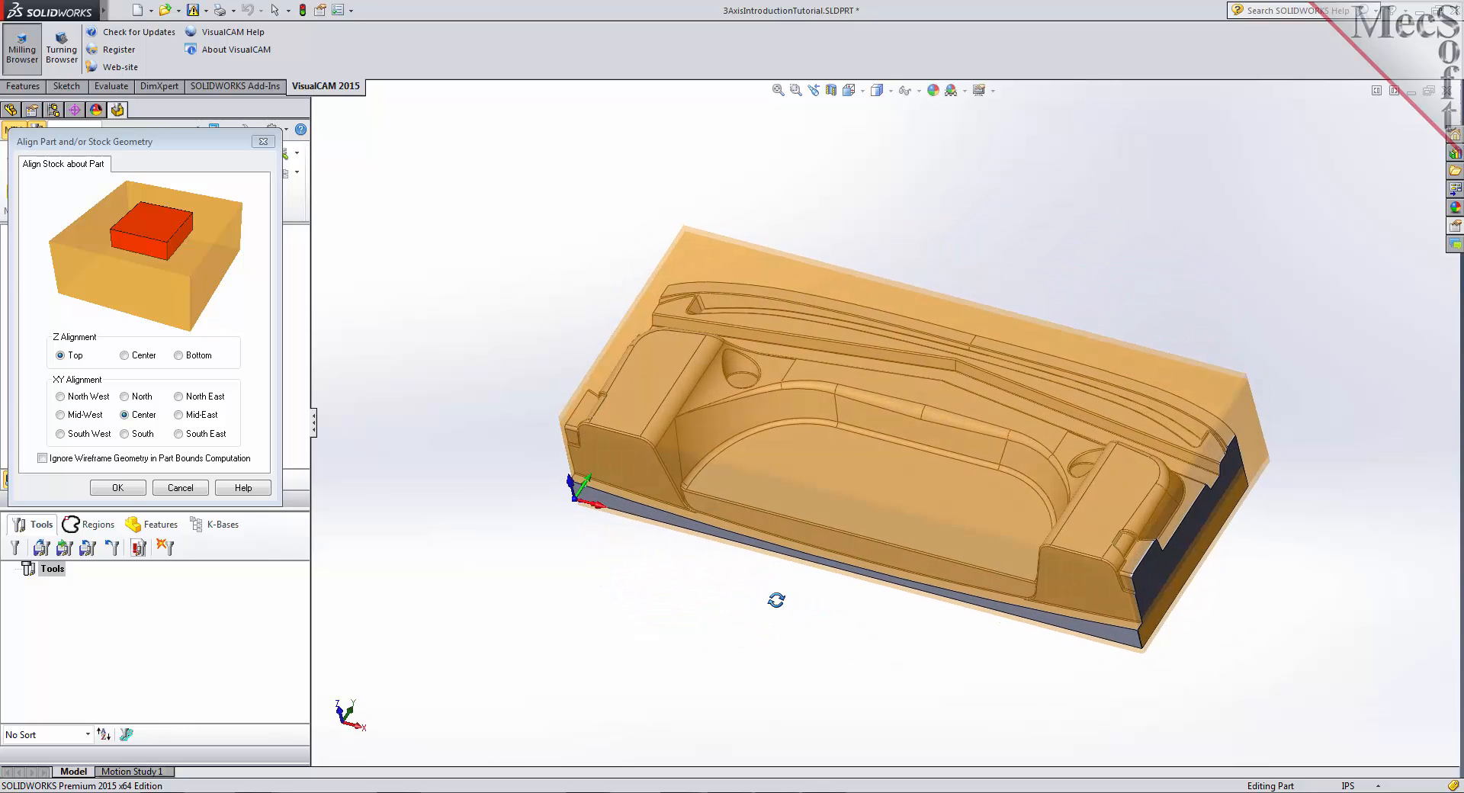
pyautogui.click(179, 356)
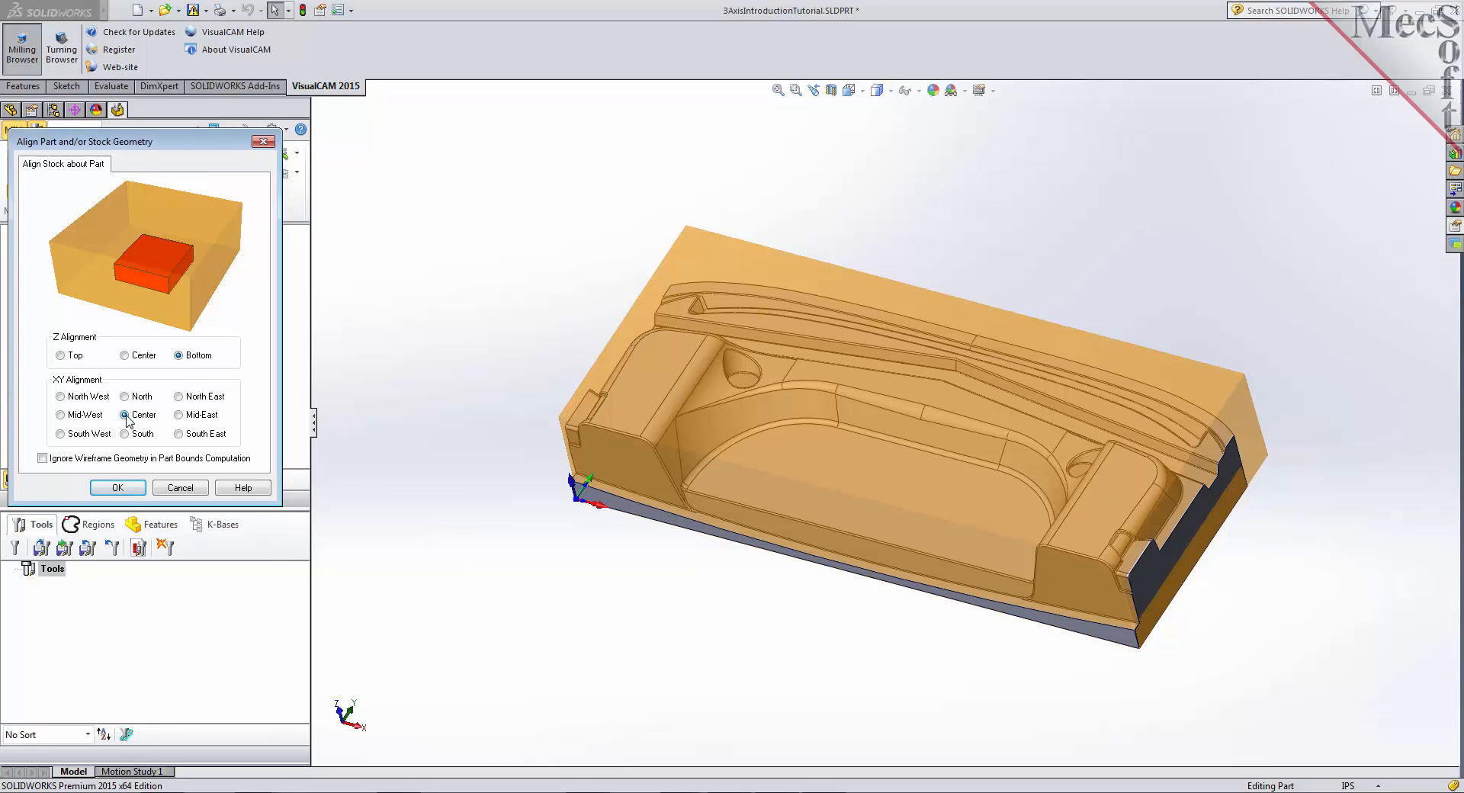
pyautogui.click(130, 490)
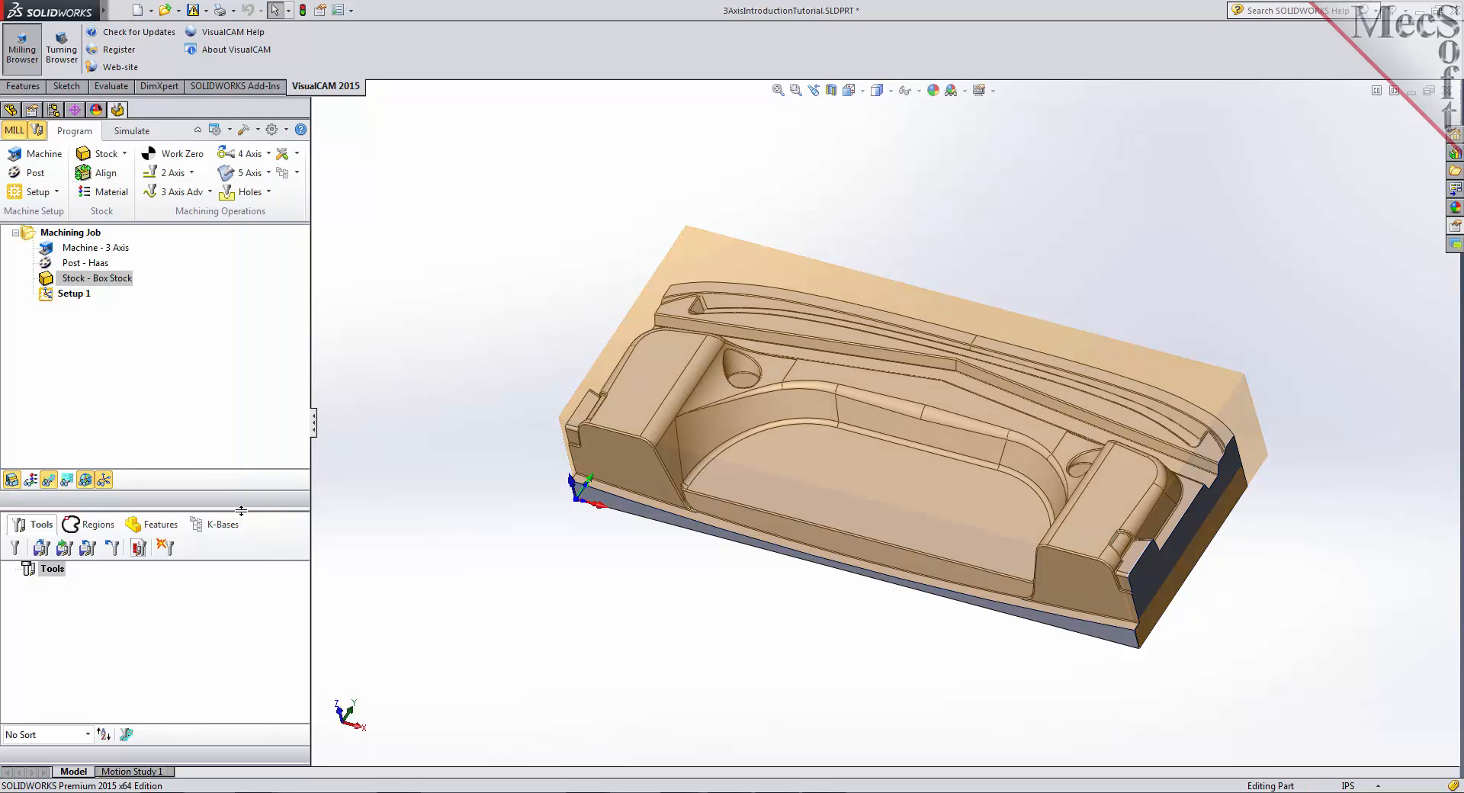
pyautogui.moveTo(771, 527); pyautogui.dragTo(726, 459, button='middle')
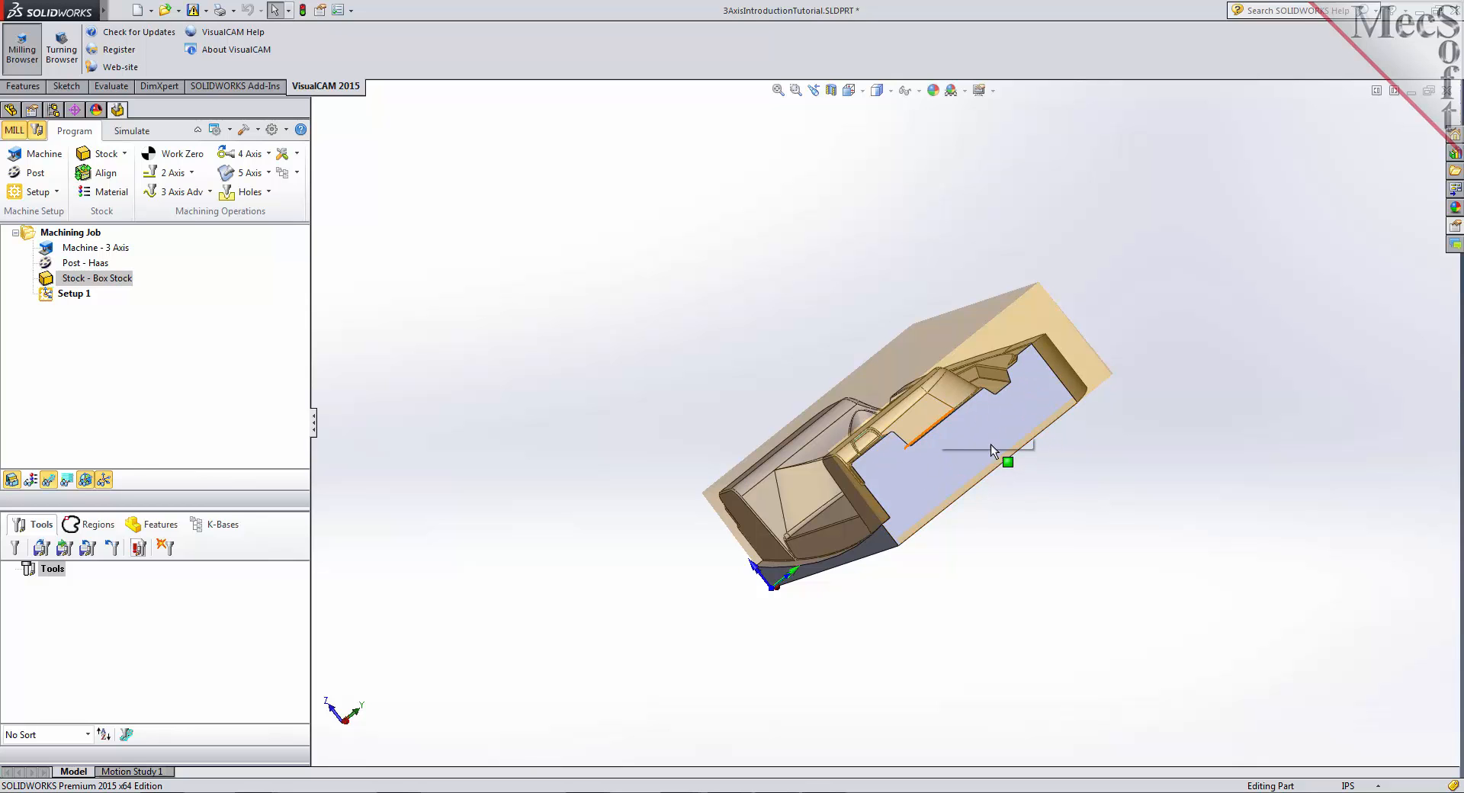
pyautogui.moveTo(733, 471); pyautogui.dragTo(703, 512, button='middle')
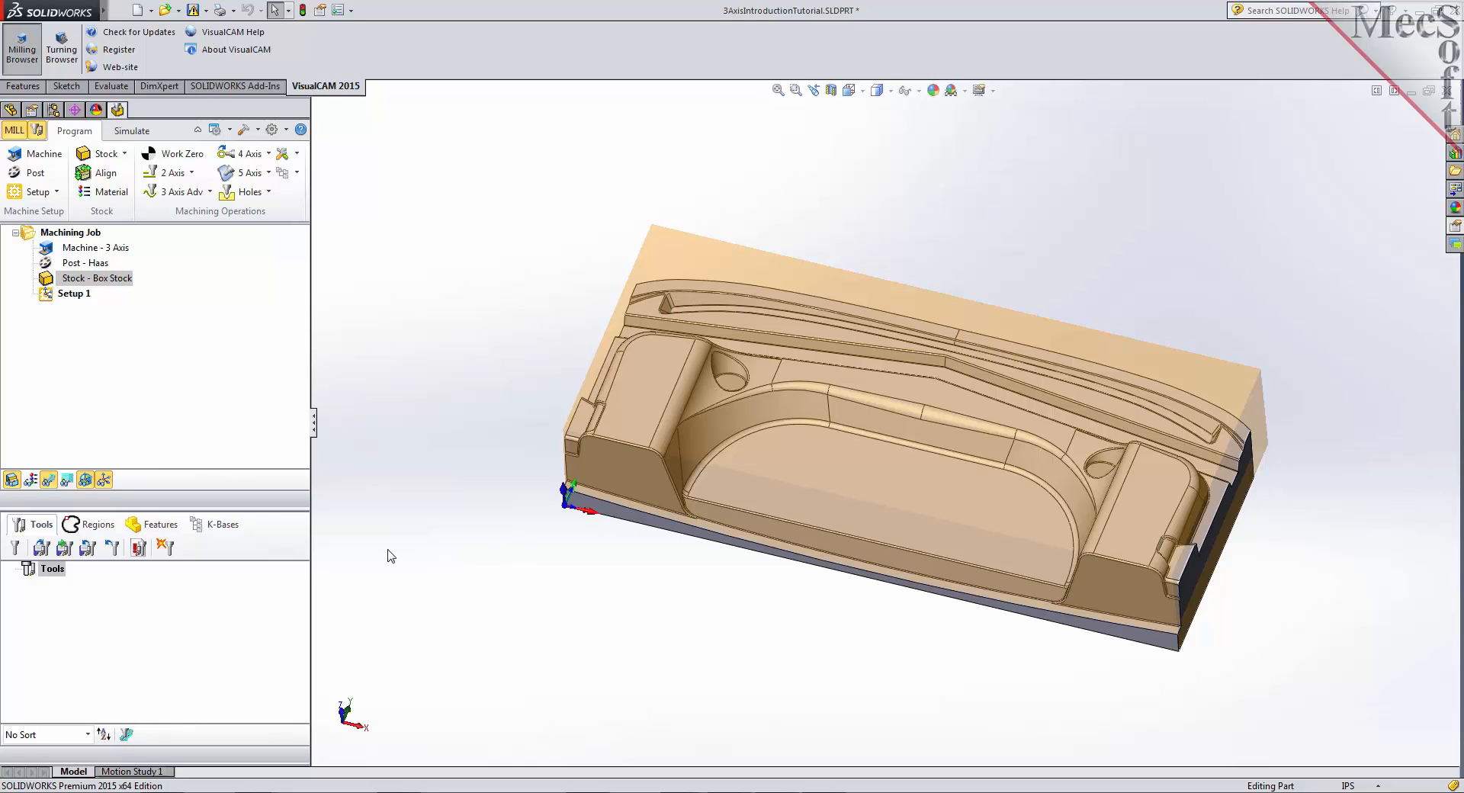
# - Set the stock material to ALUMINUM - 6061 and turn on the material texture display for the stock
pyautogui.click(111, 192)
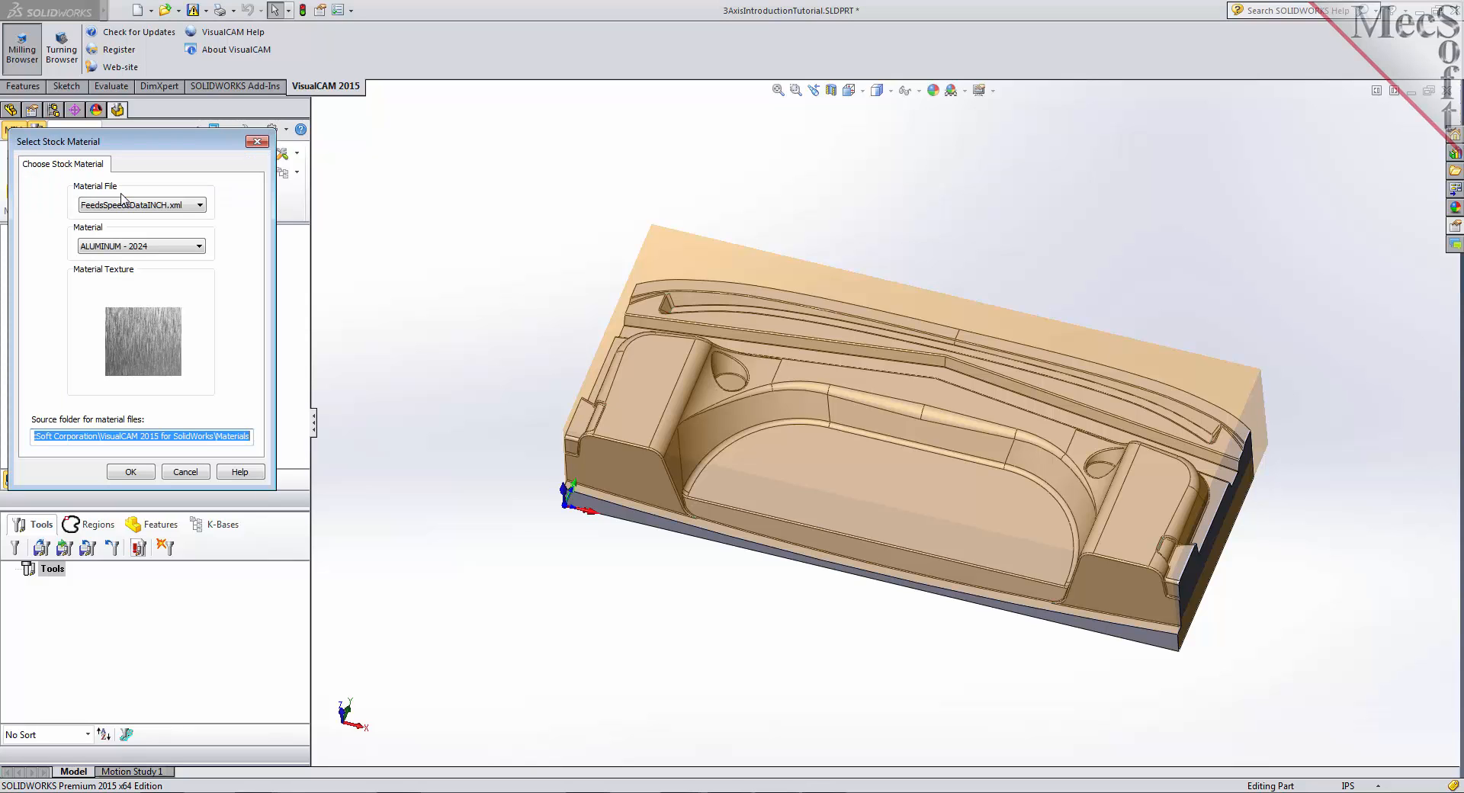
pyautogui.click(201, 247)
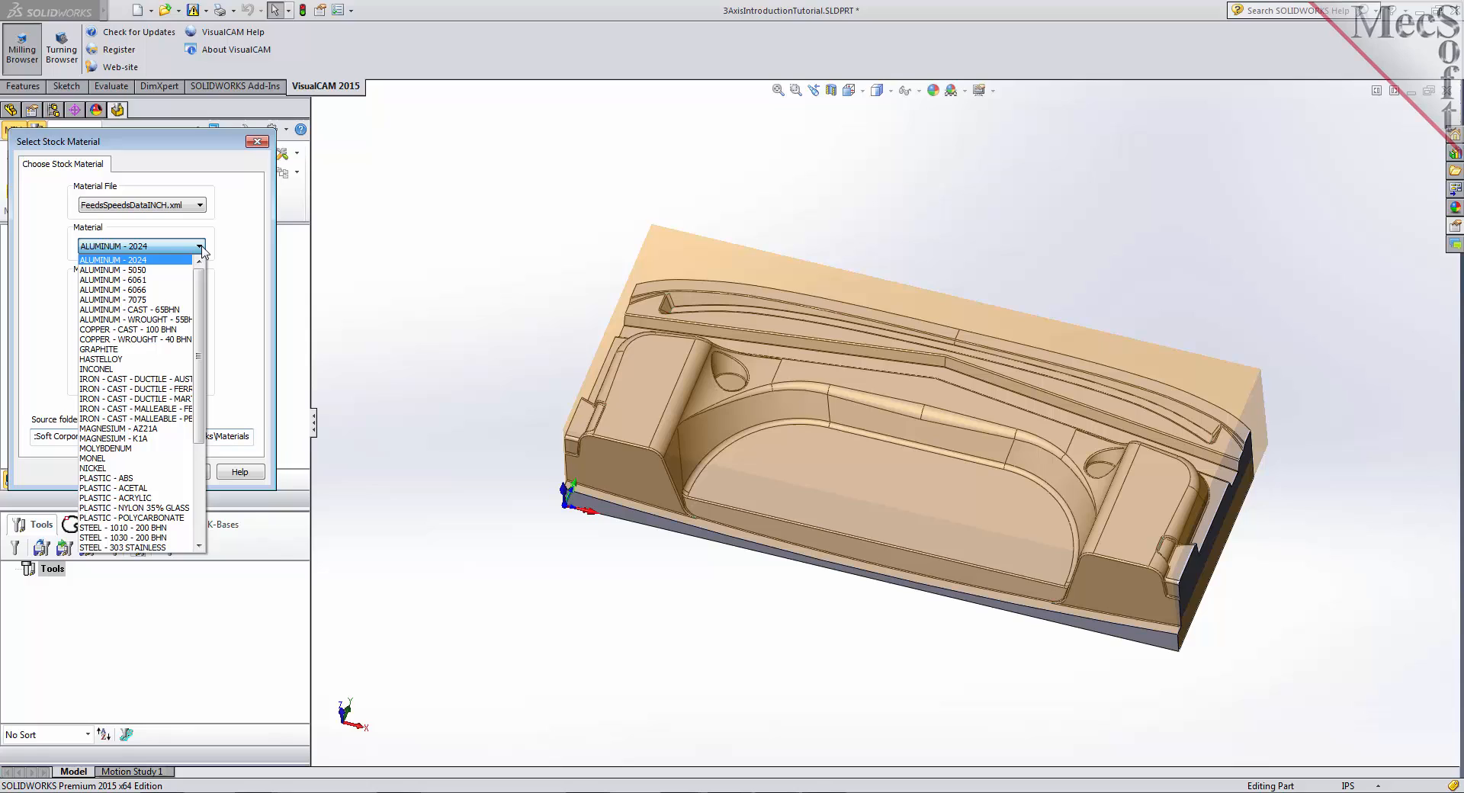
pyautogui.click(168, 280)
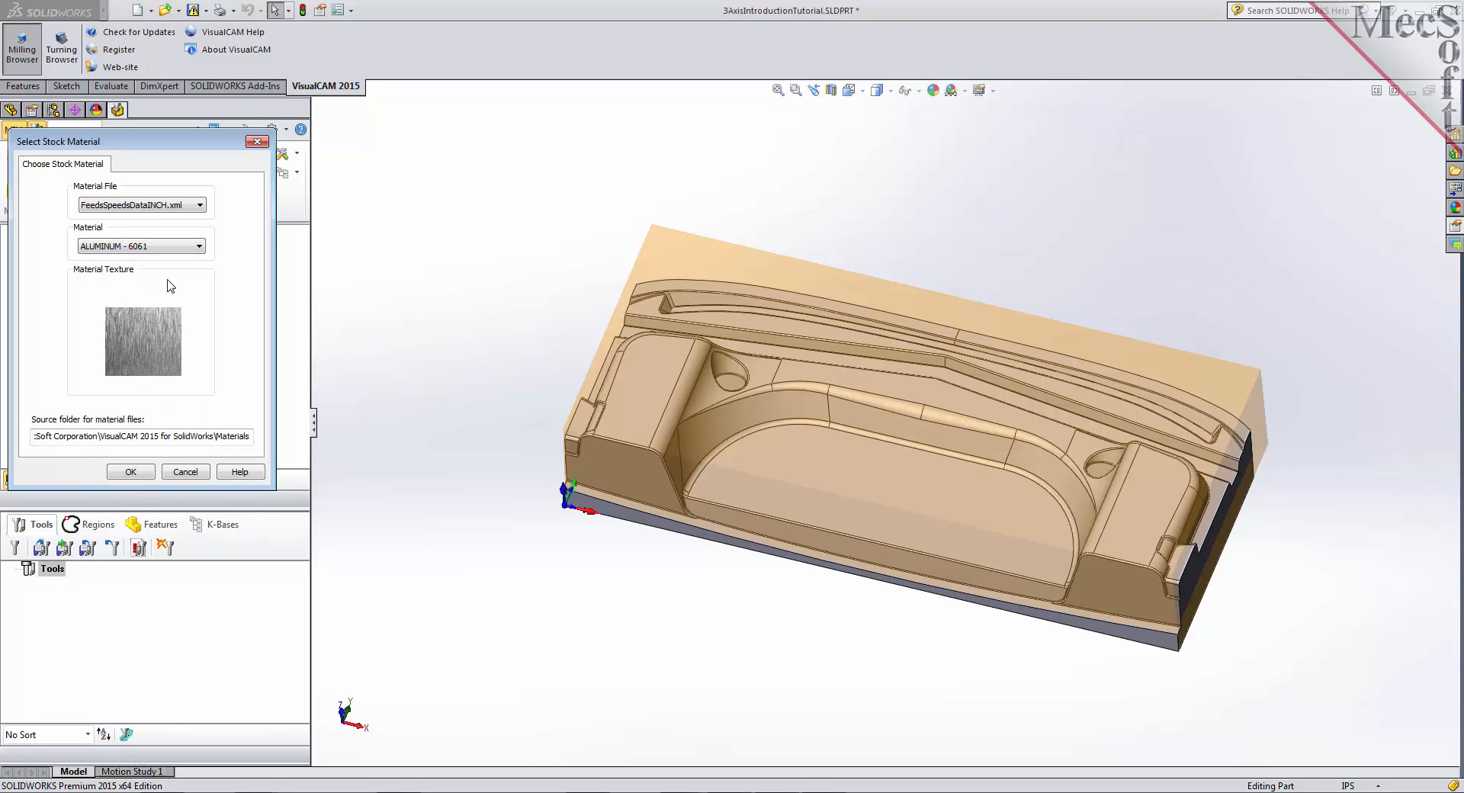
pyautogui.click(139, 473)
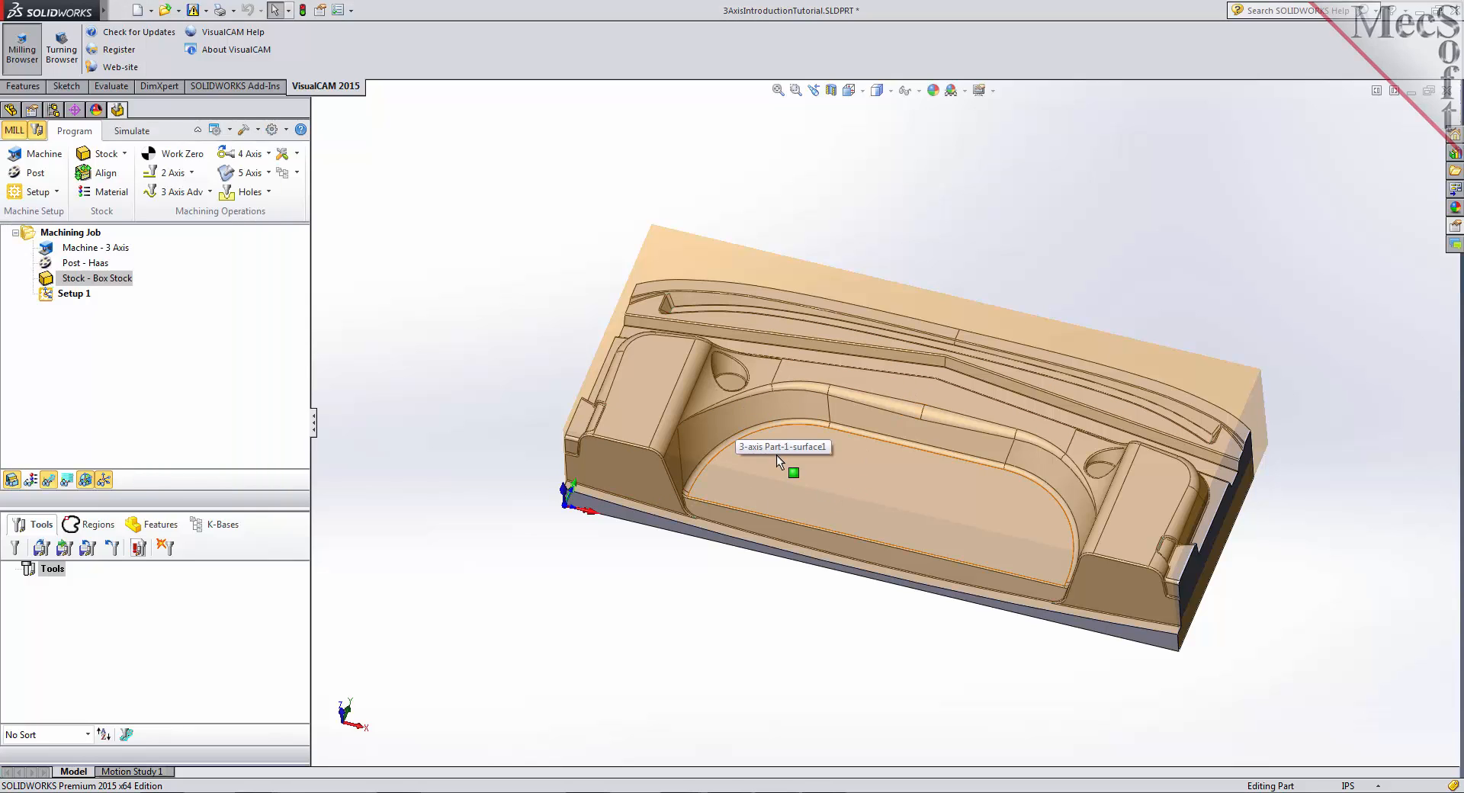
pyautogui.click(32, 481)
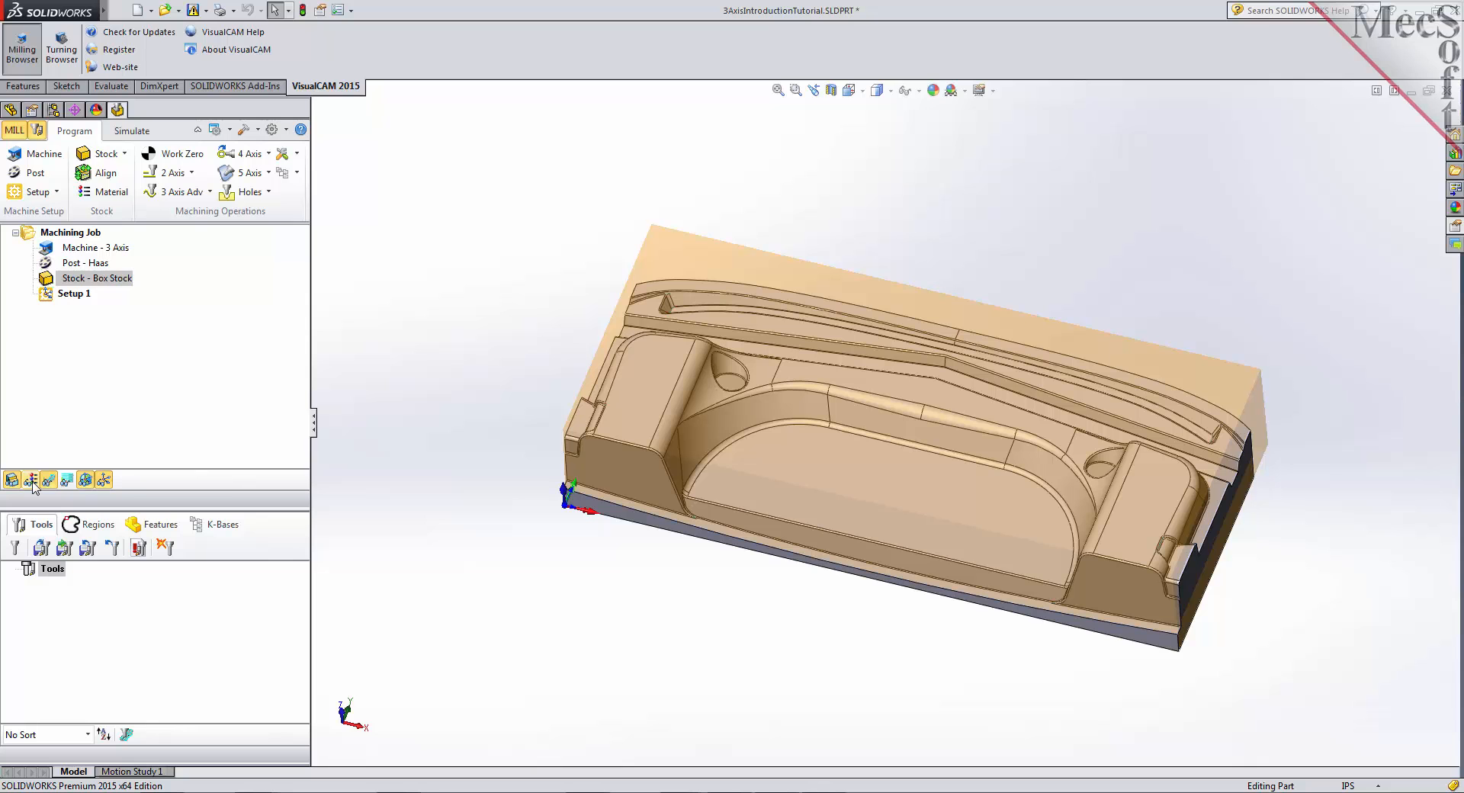
pyautogui.click(32, 480)
pyautogui.moveTo(583, 556); pyautogui.dragTo(575, 523, button='middle')
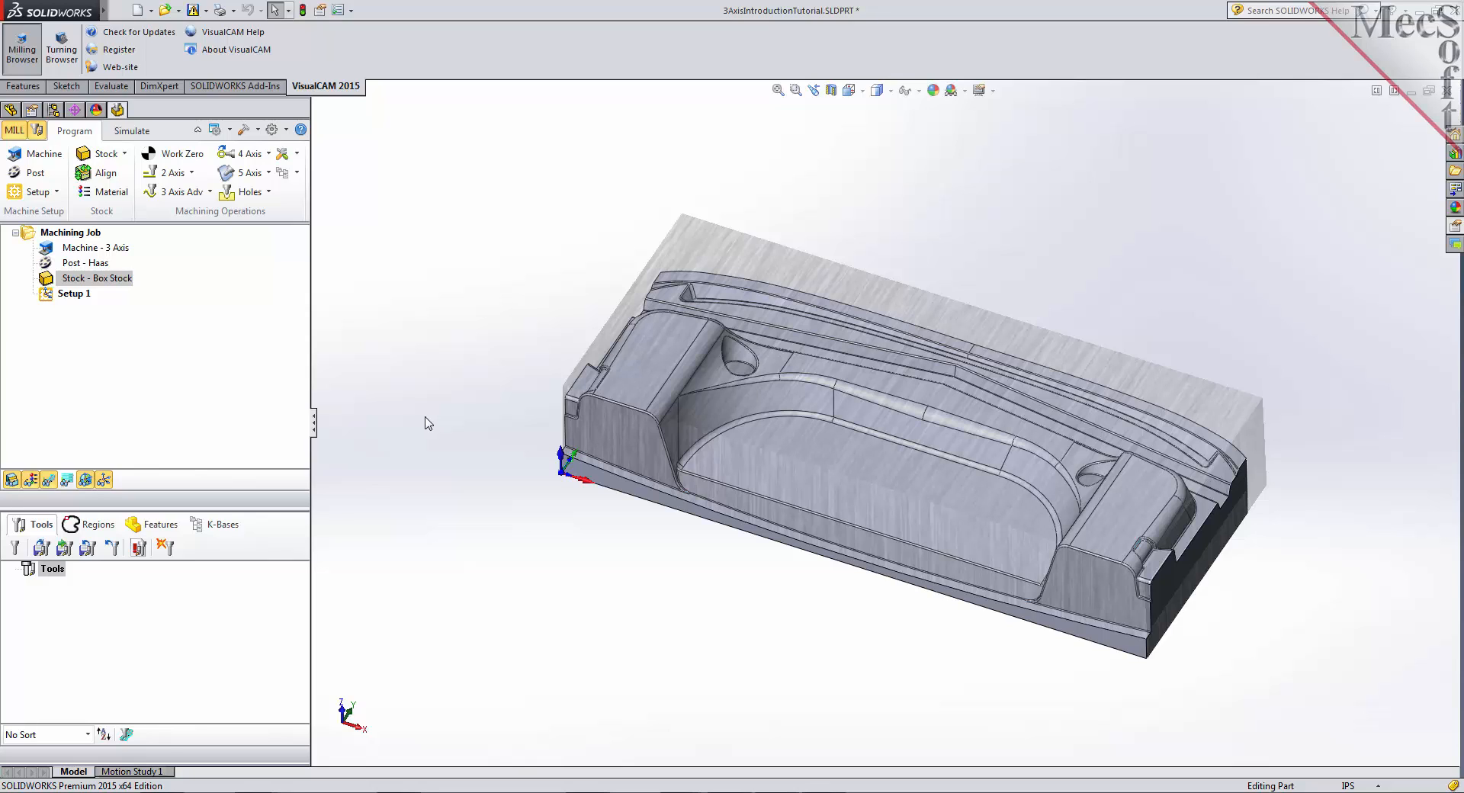
# - Create a work zero on the stock box at the Highest Z face and South West position
pyautogui.click(196, 157)
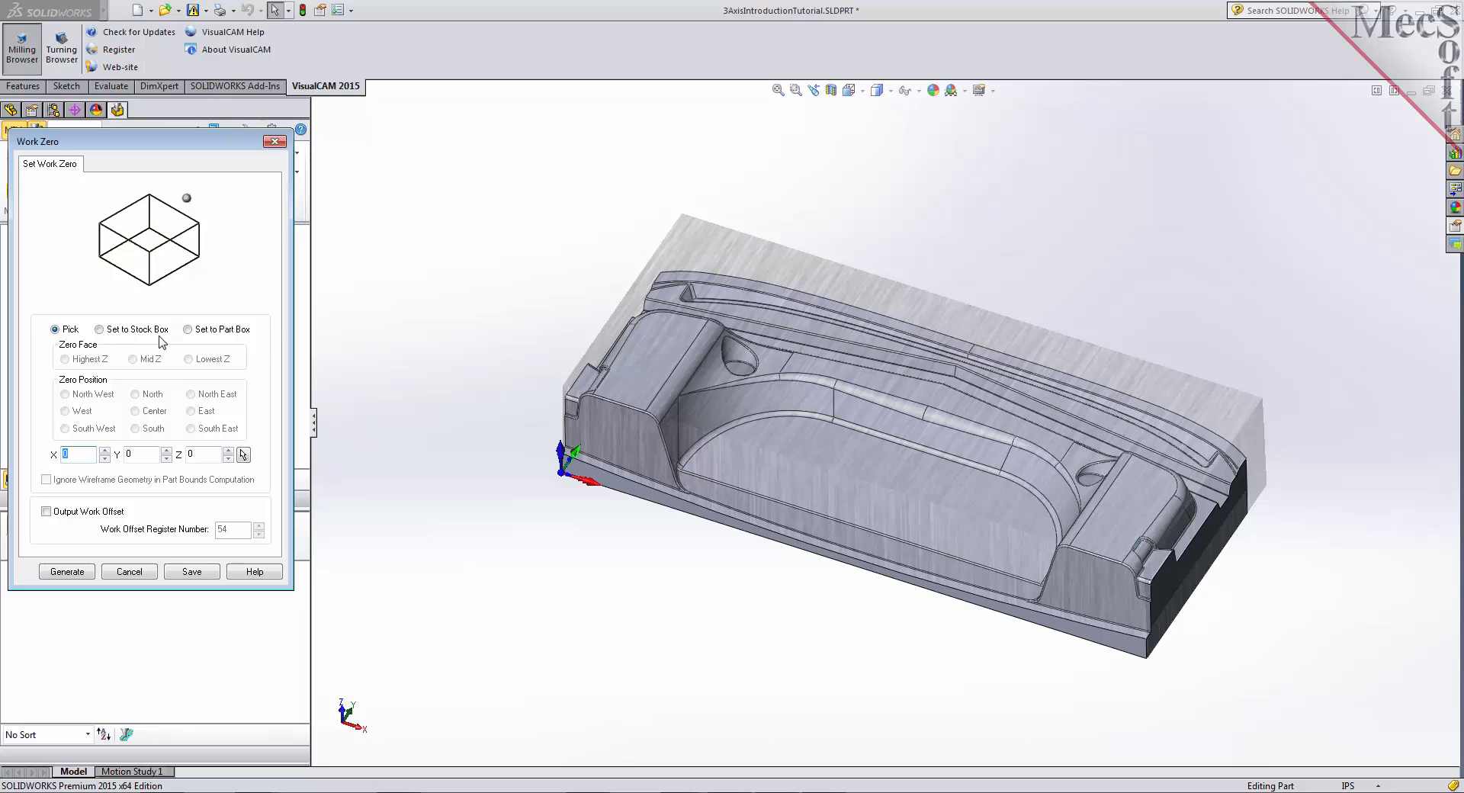
pyautogui.click(99, 329)
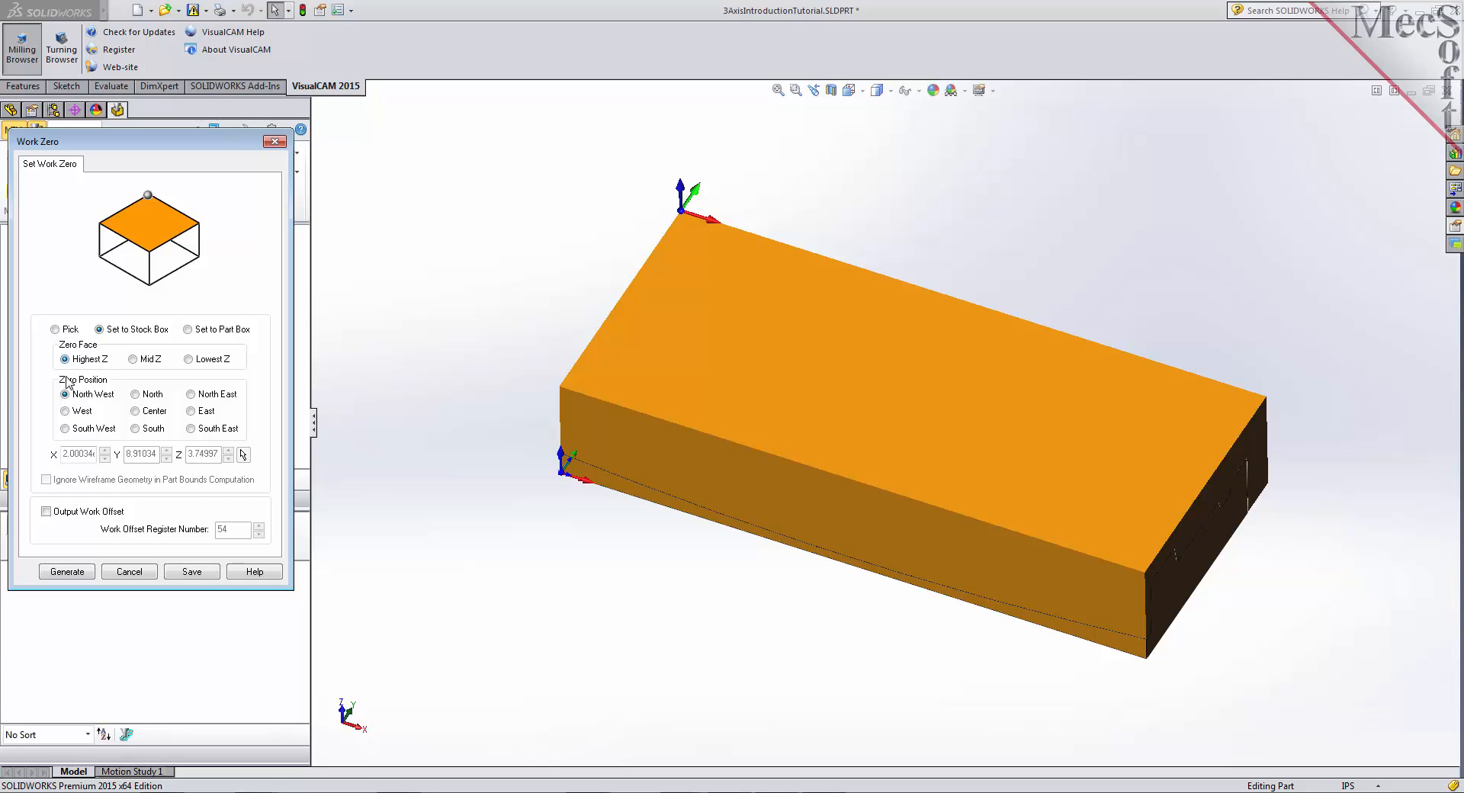
pyautogui.click(65, 428)
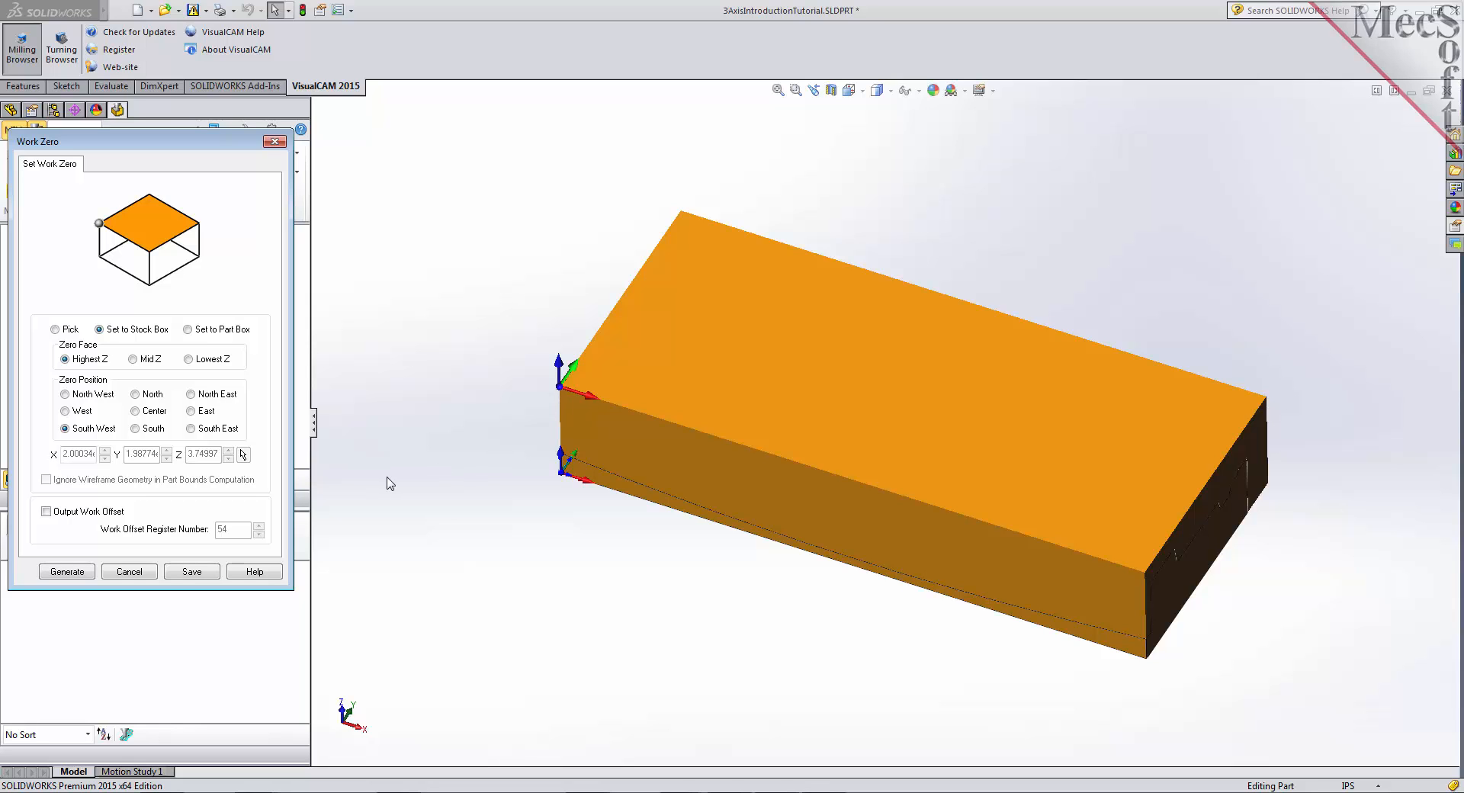
pyautogui.click(67, 572)
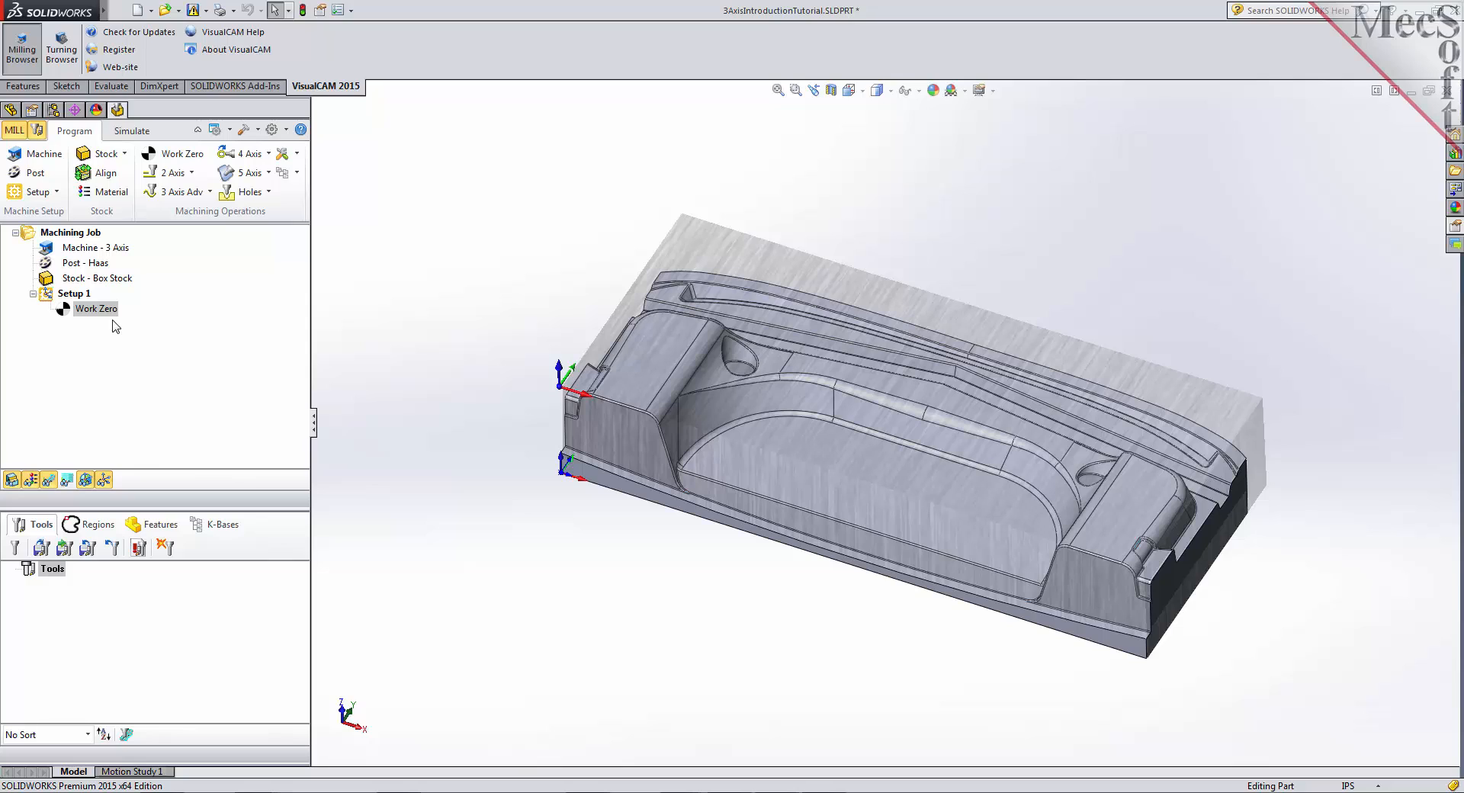
# - Load the tool library from the knowledge base file 3AxisIntroductionTutorial.vkb
pyautogui.click(44, 548)
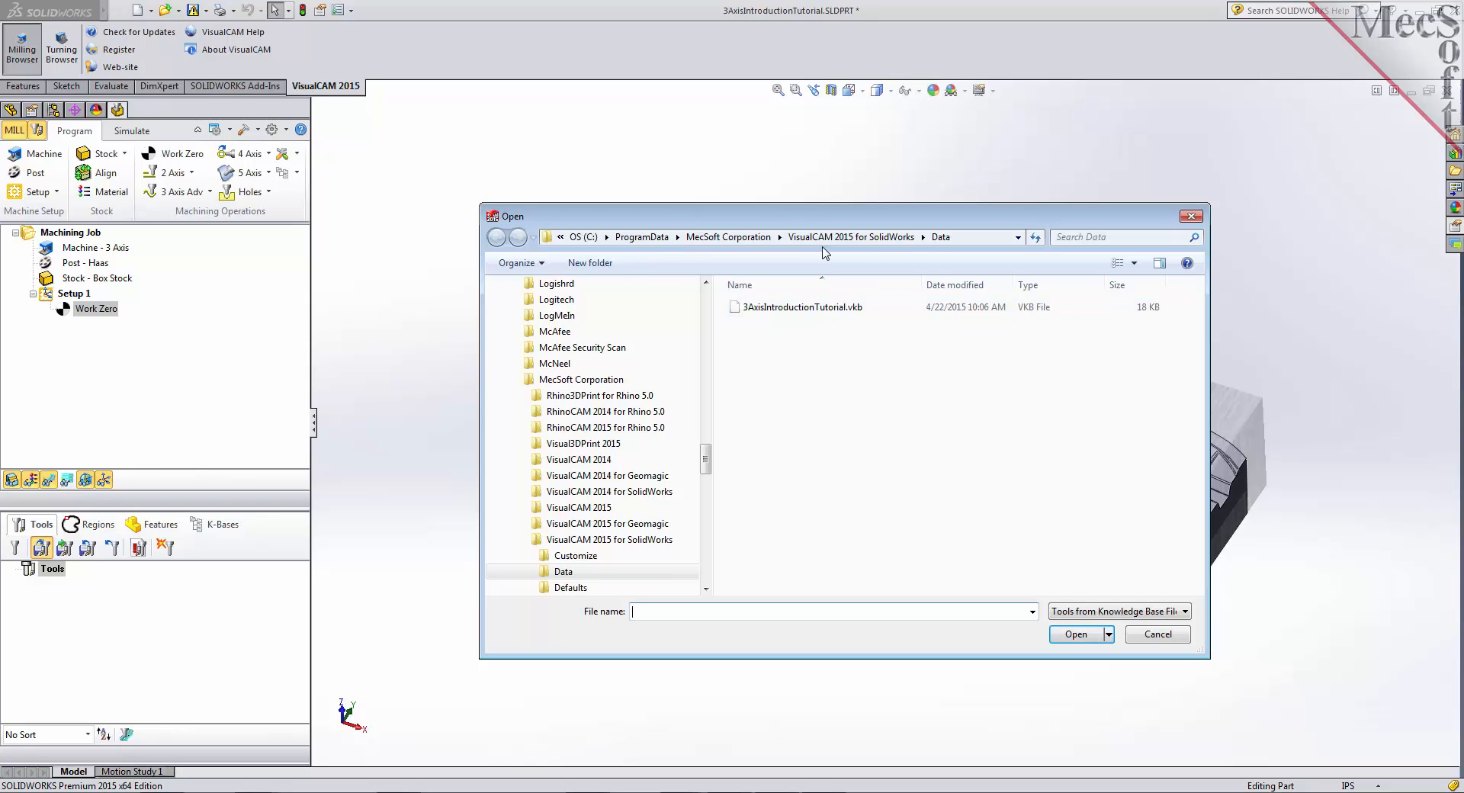
pyautogui.click(827, 314)
pyautogui.doubleClick(827, 314)
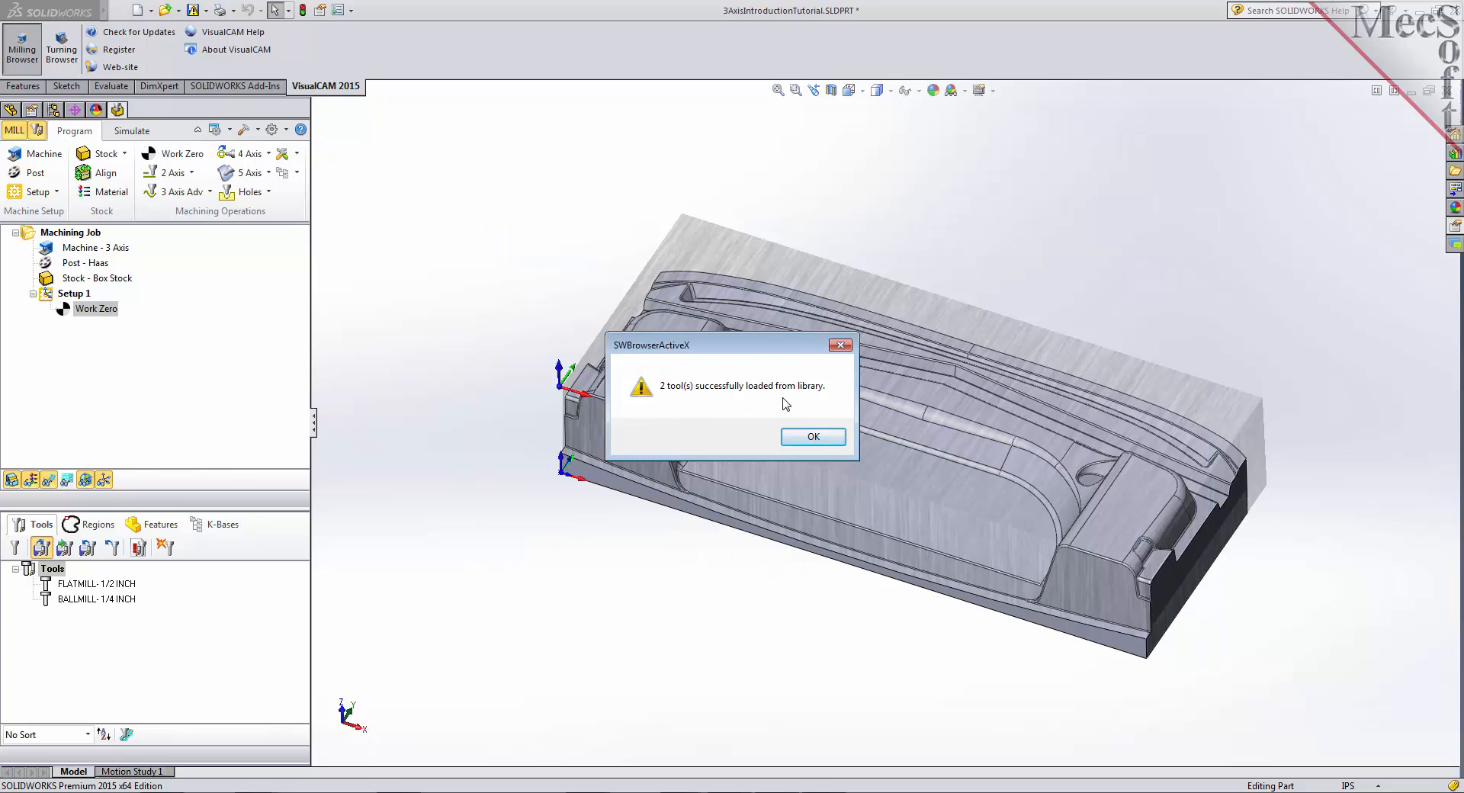
pyautogui.click(813, 437)
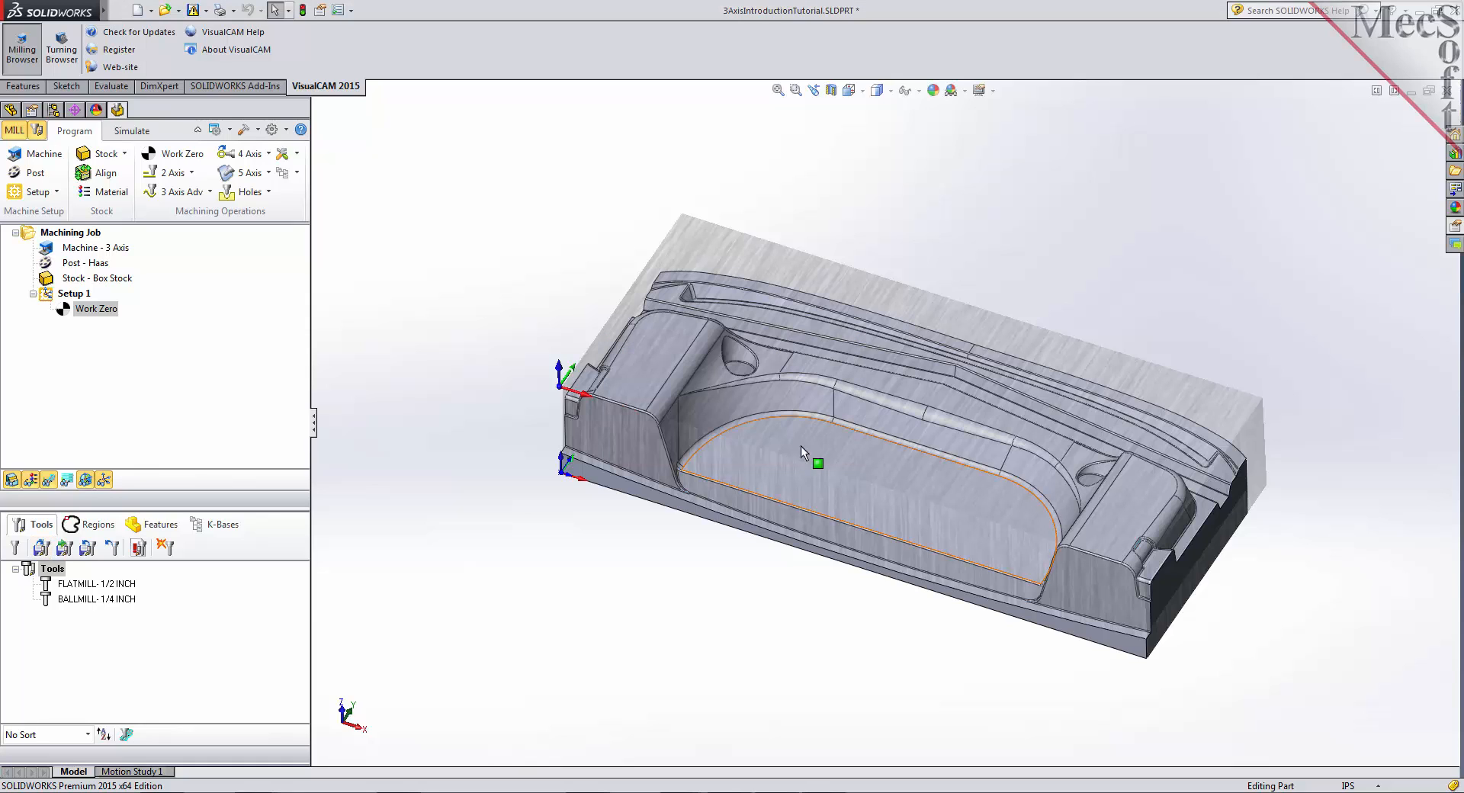
# - Examine the properties, dimensions and feeds and speeds of the 1/4 inch ball mill and 1/2 inch flat mill, leaving them unedited
pyautogui.click(86, 583)
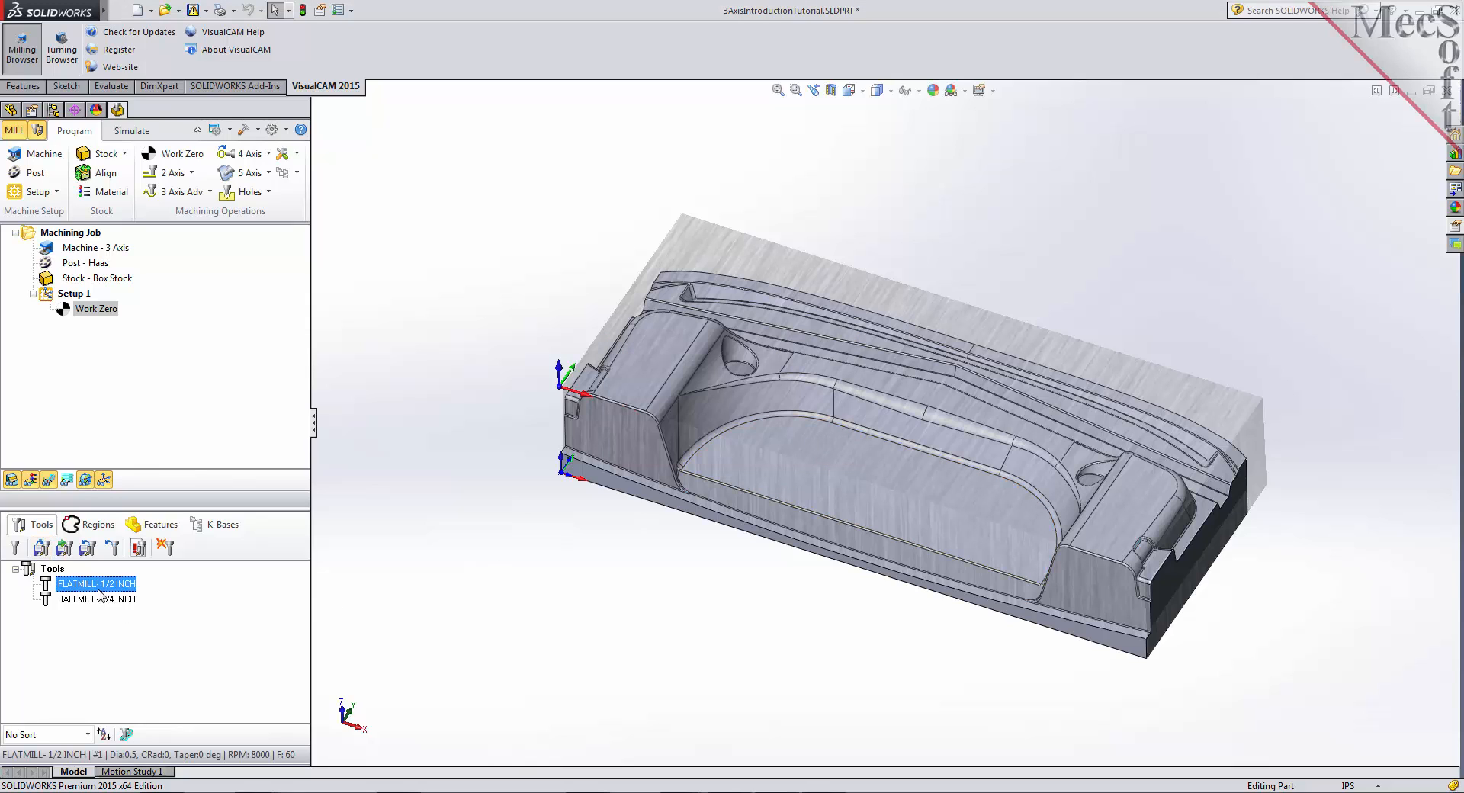
pyautogui.click(89, 599)
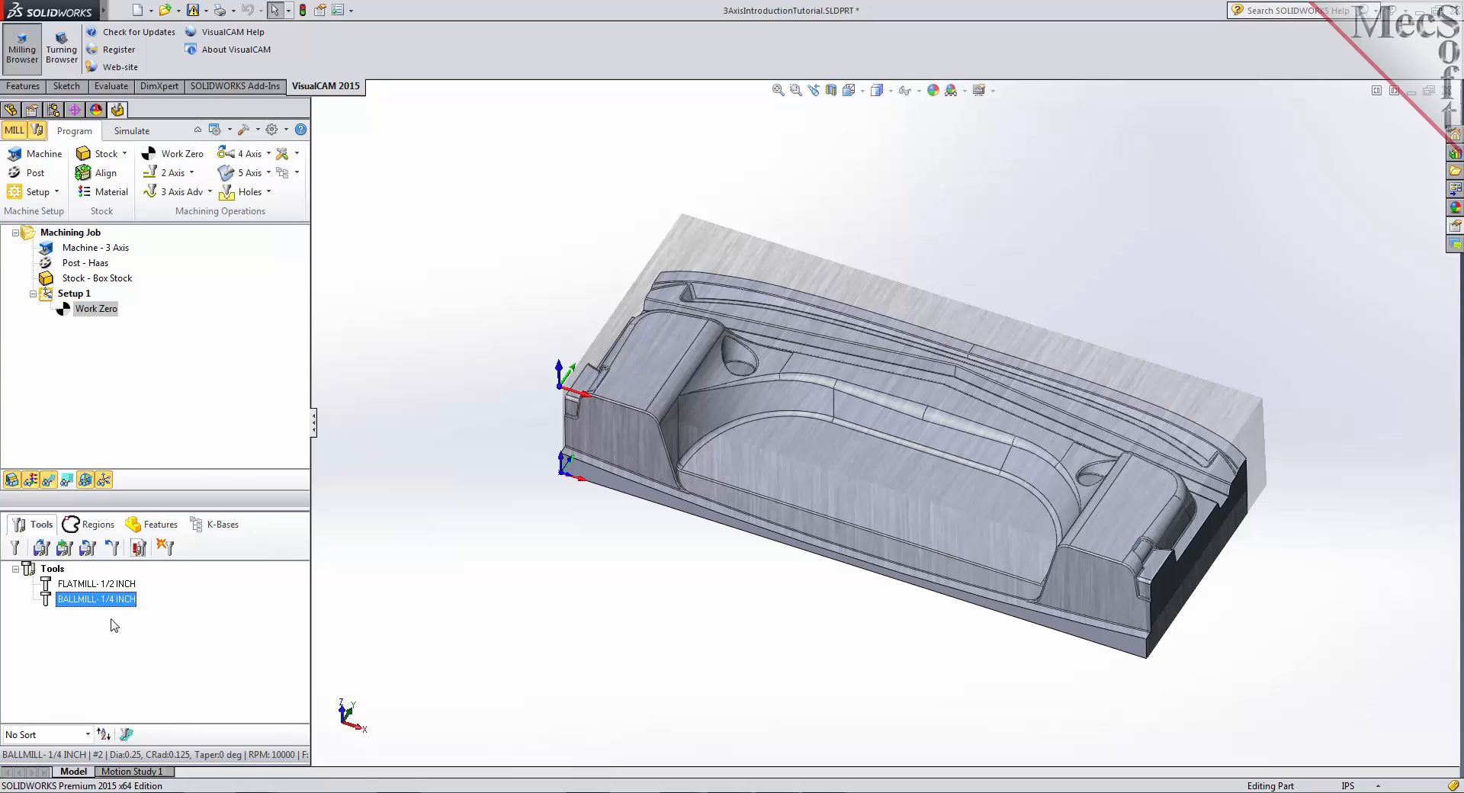
pyautogui.doubleClick(108, 598)
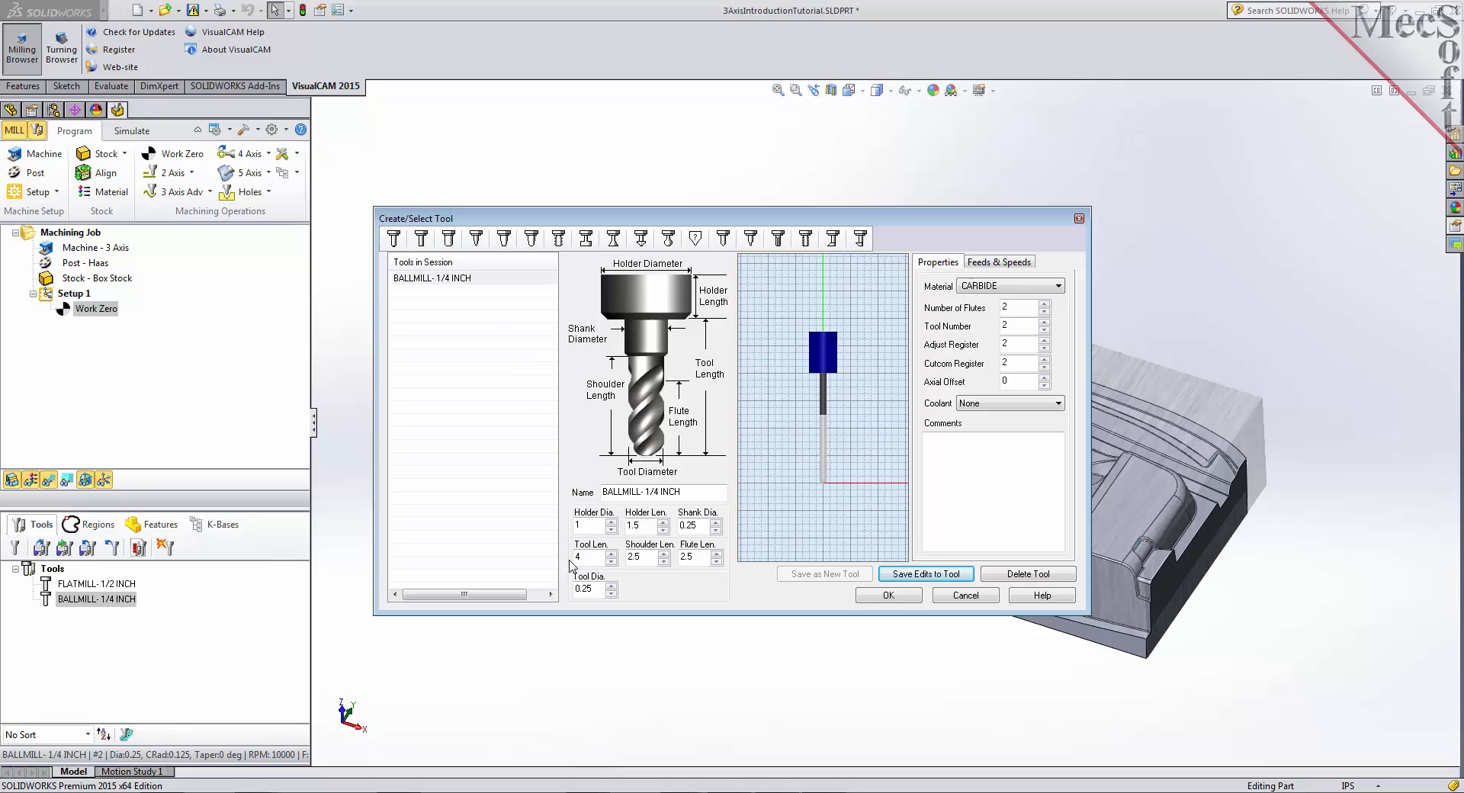
pyautogui.click(999, 263)
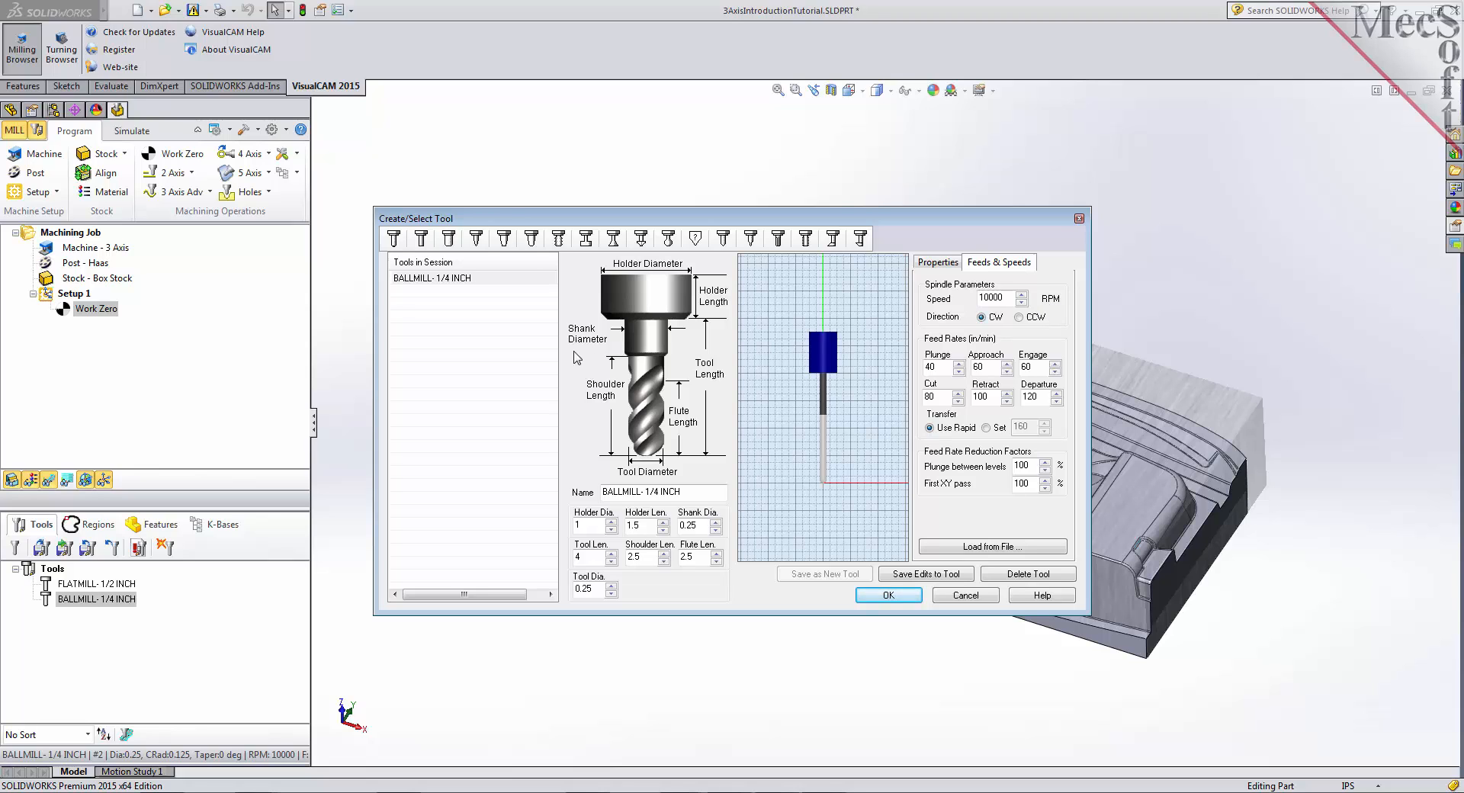
pyautogui.click(421, 241)
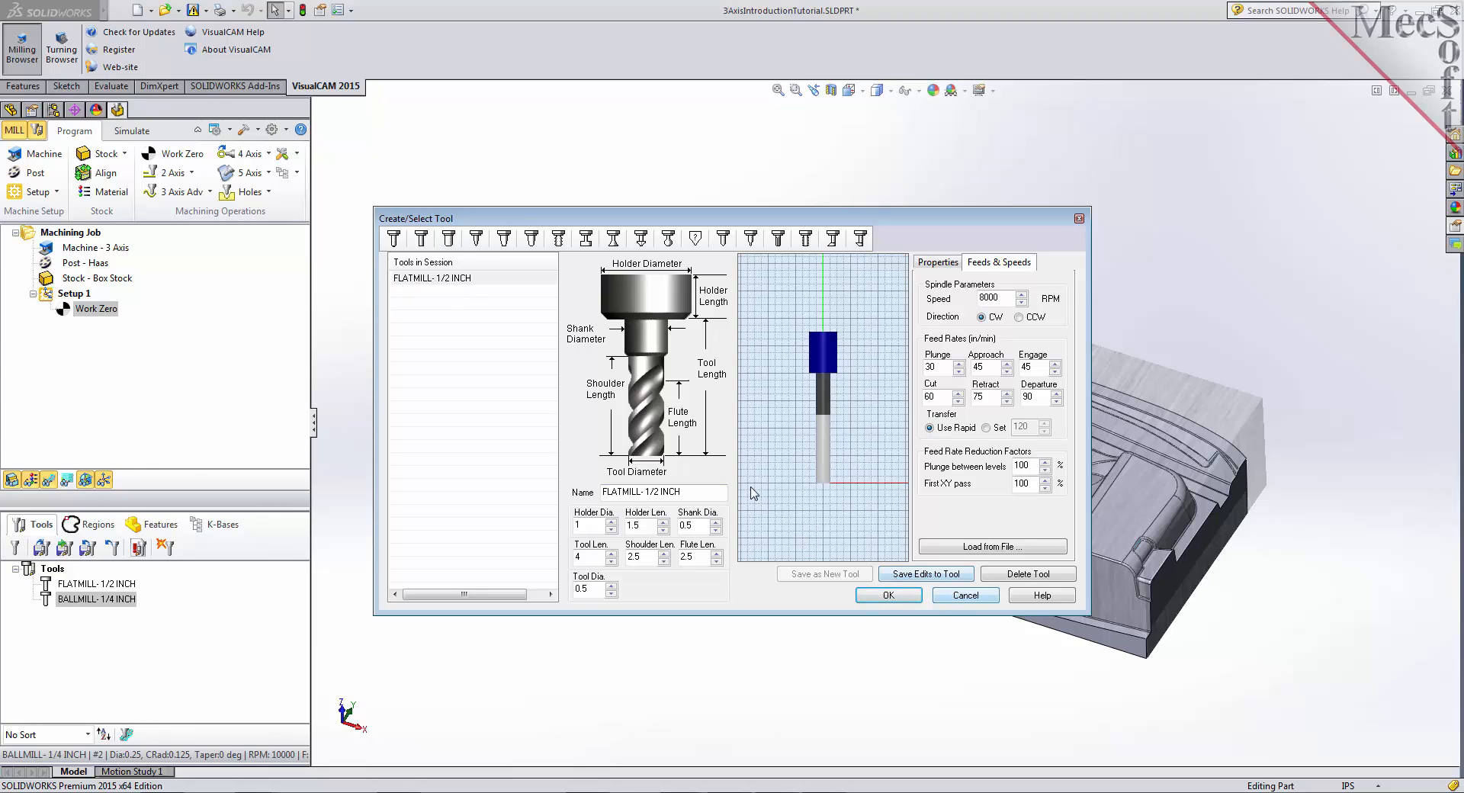
pyautogui.click(448, 279)
pyautogui.click(394, 239)
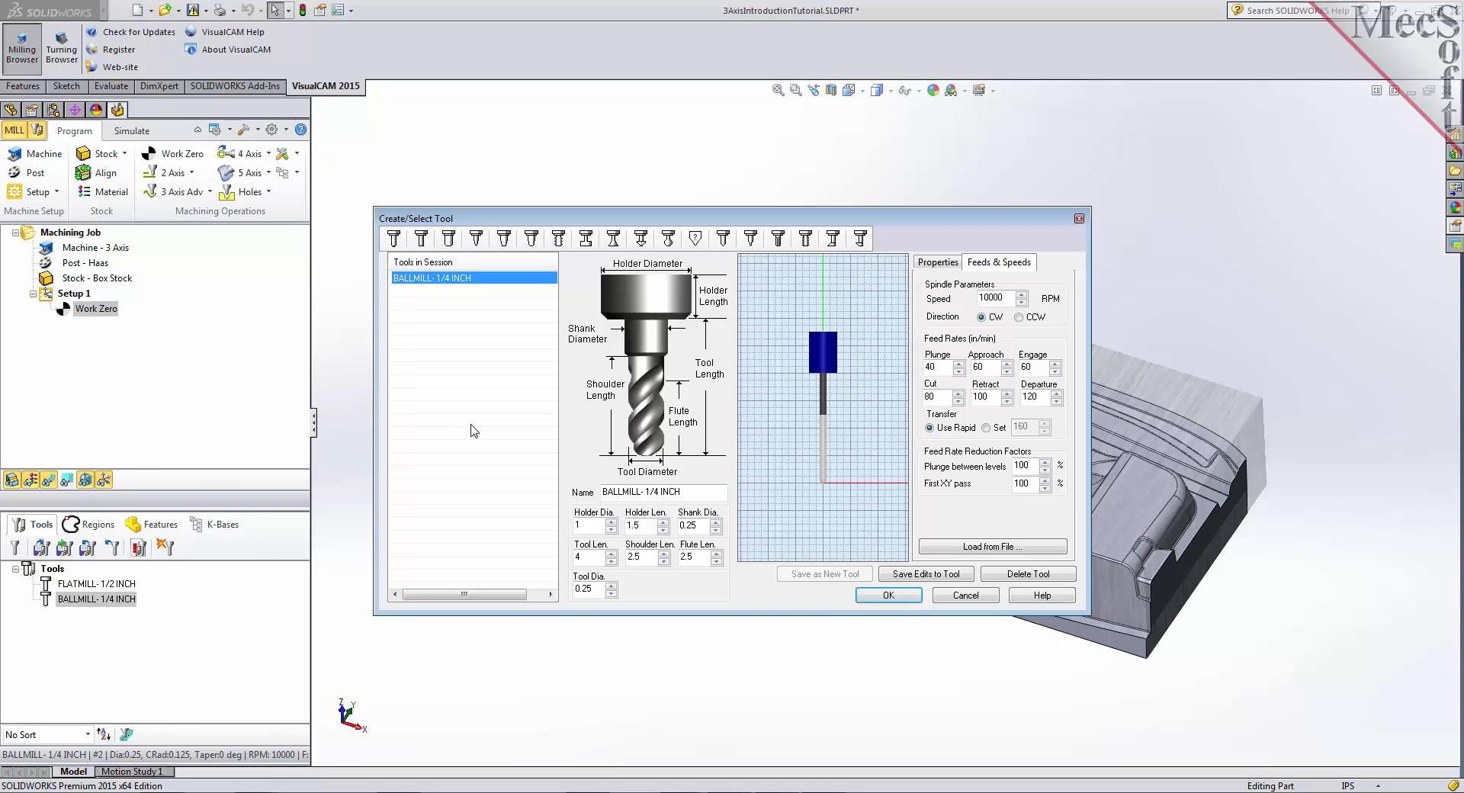
pyautogui.click(982, 598)
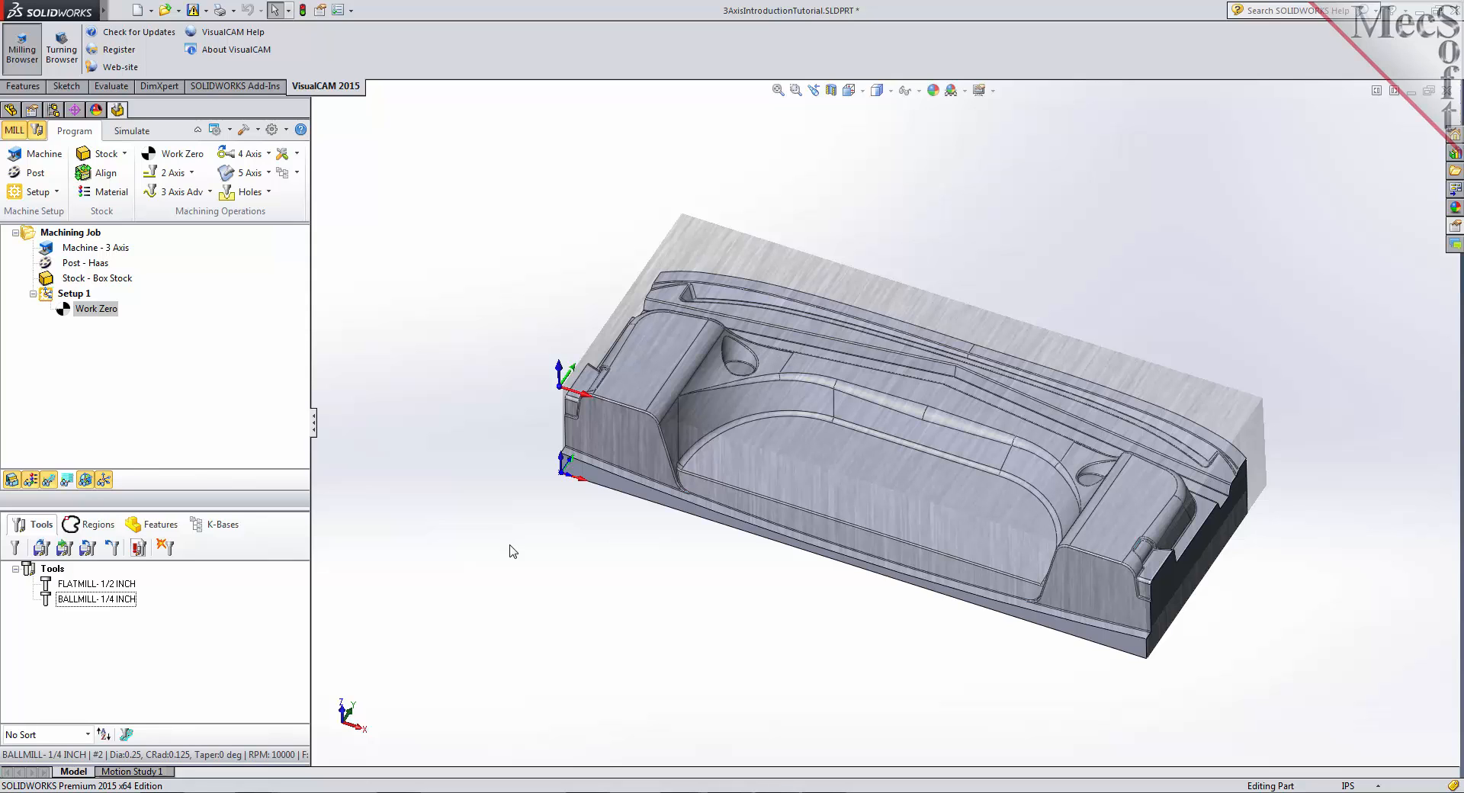
# - Start a 3-axis Horizontal Roughing operation with the FLATMILL- 1/2 INCH tool and load the feeds and speeds from the tool
pyautogui.click(210, 192)
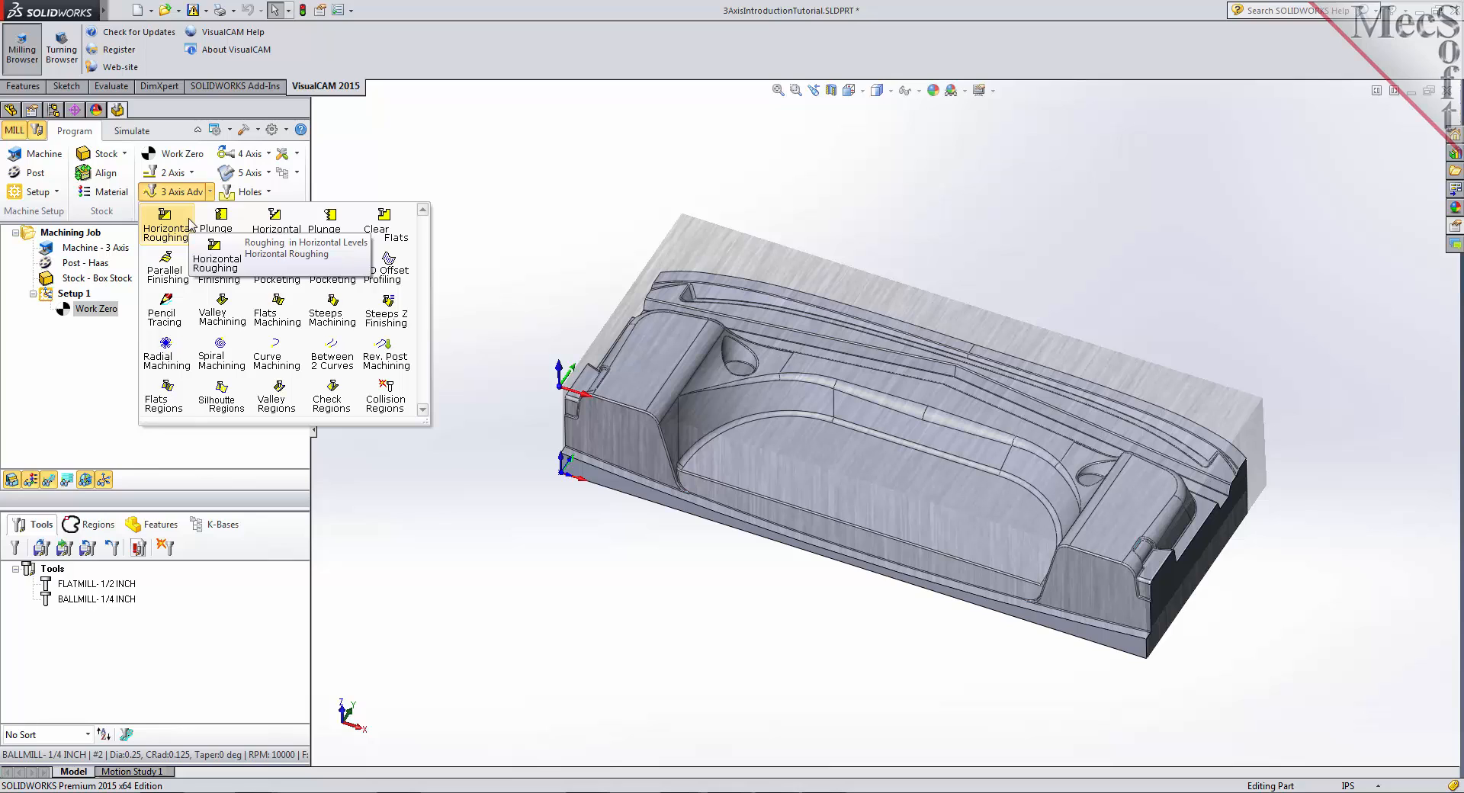
pyautogui.click(165, 224)
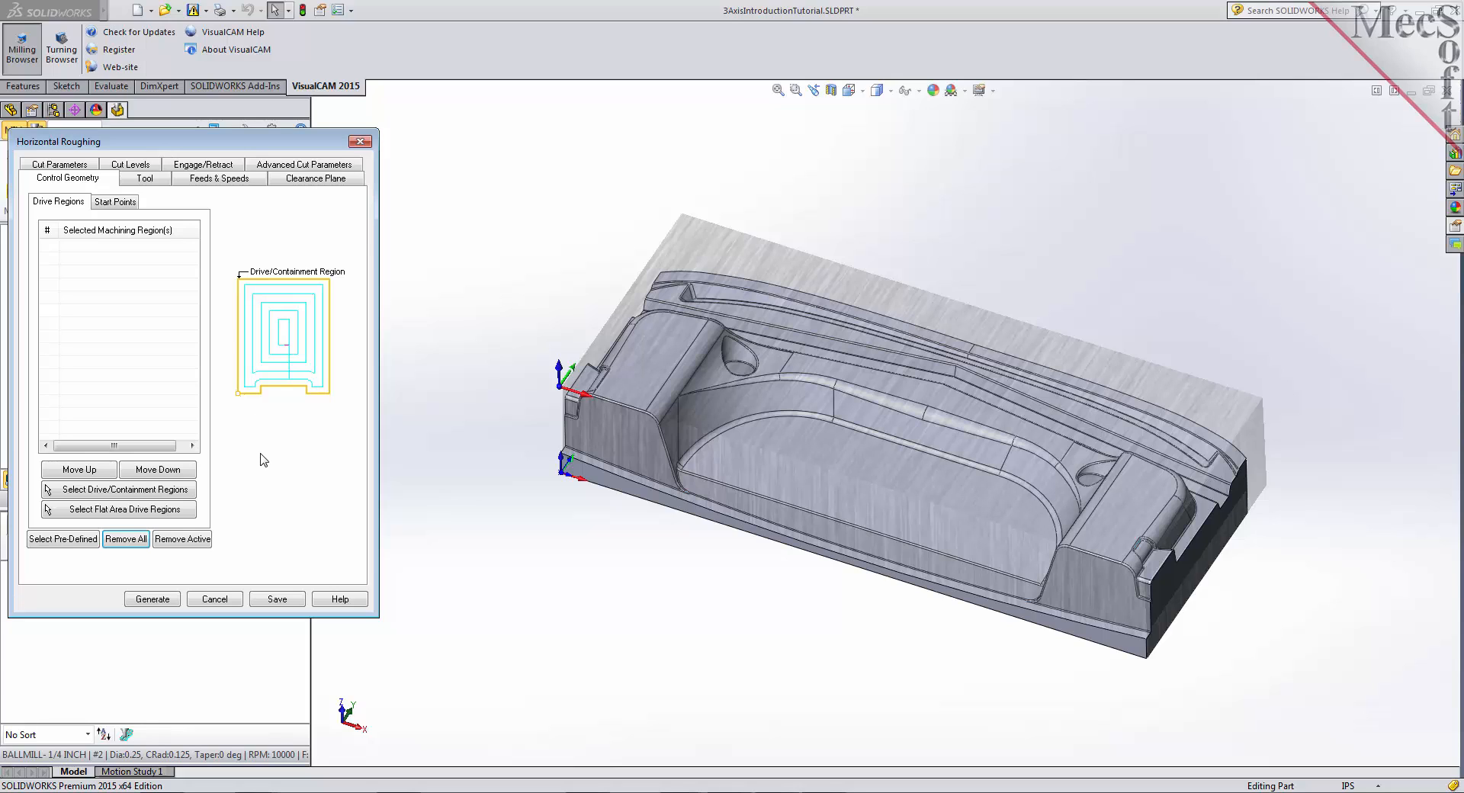
pyautogui.click(152, 178)
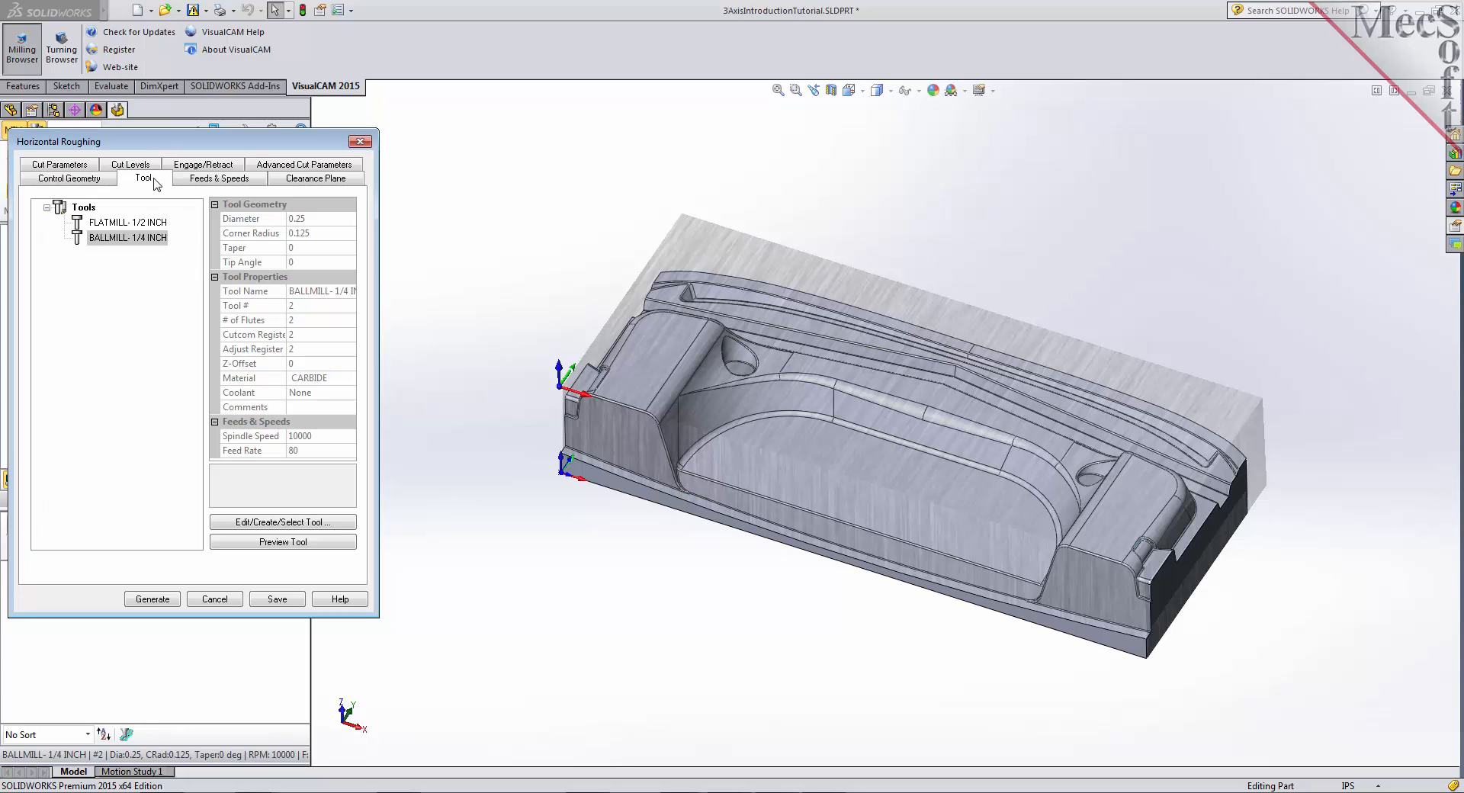
pyautogui.click(84, 223)
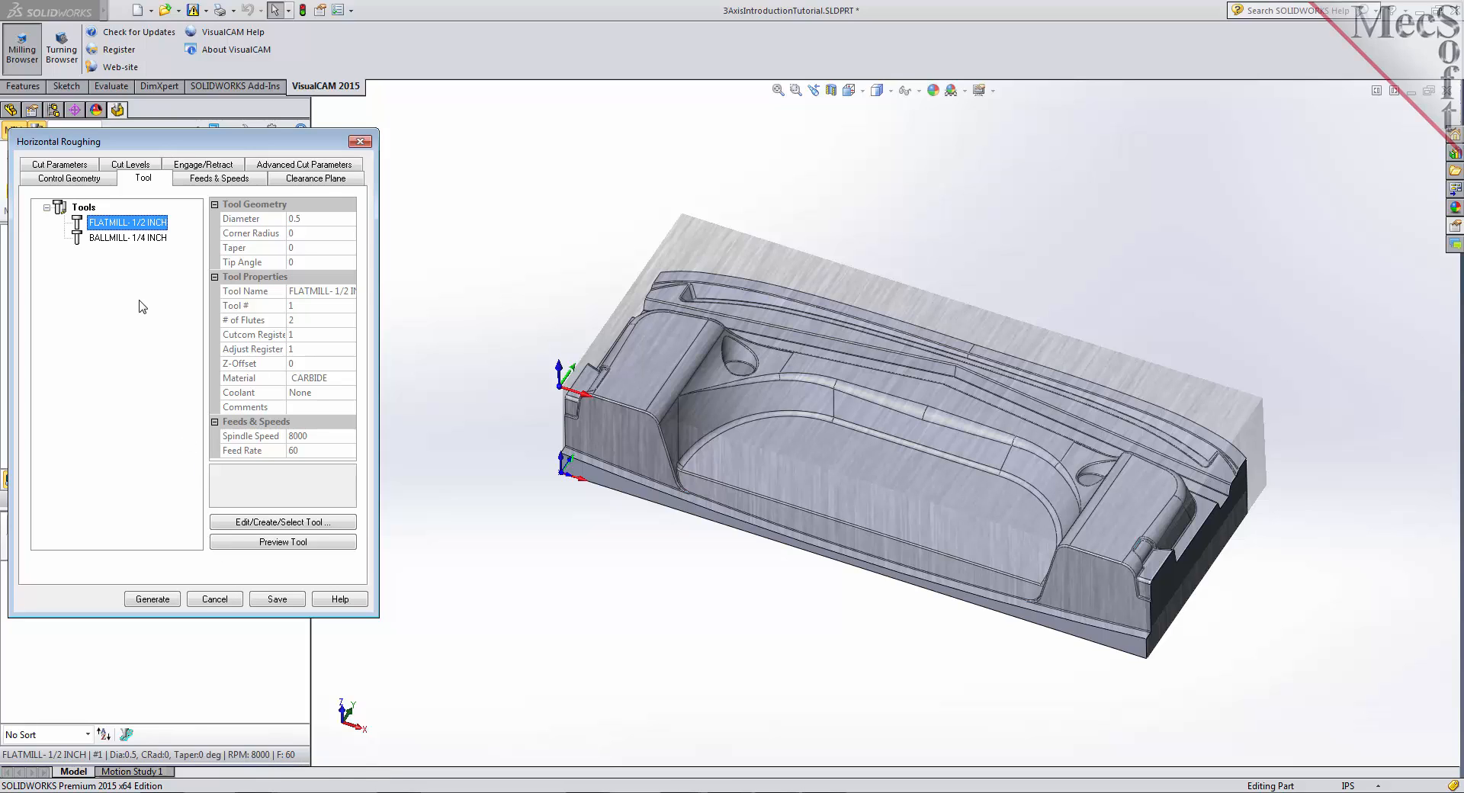
pyautogui.click(234, 183)
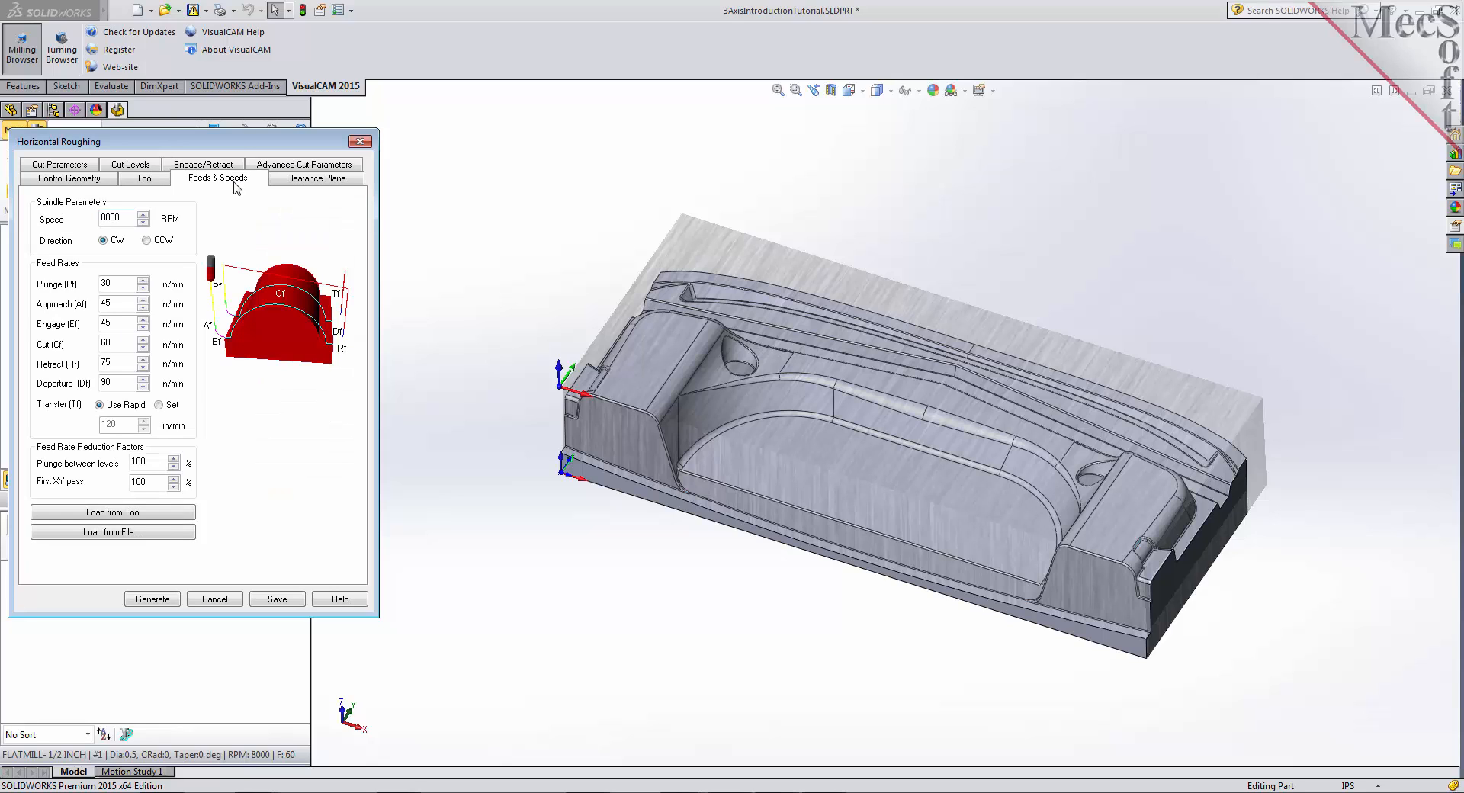
pyautogui.click(147, 513)
# - Set the roughing operation's clearance plane definition to Automatic and inspect the plane around the part
pyautogui.click(323, 177)
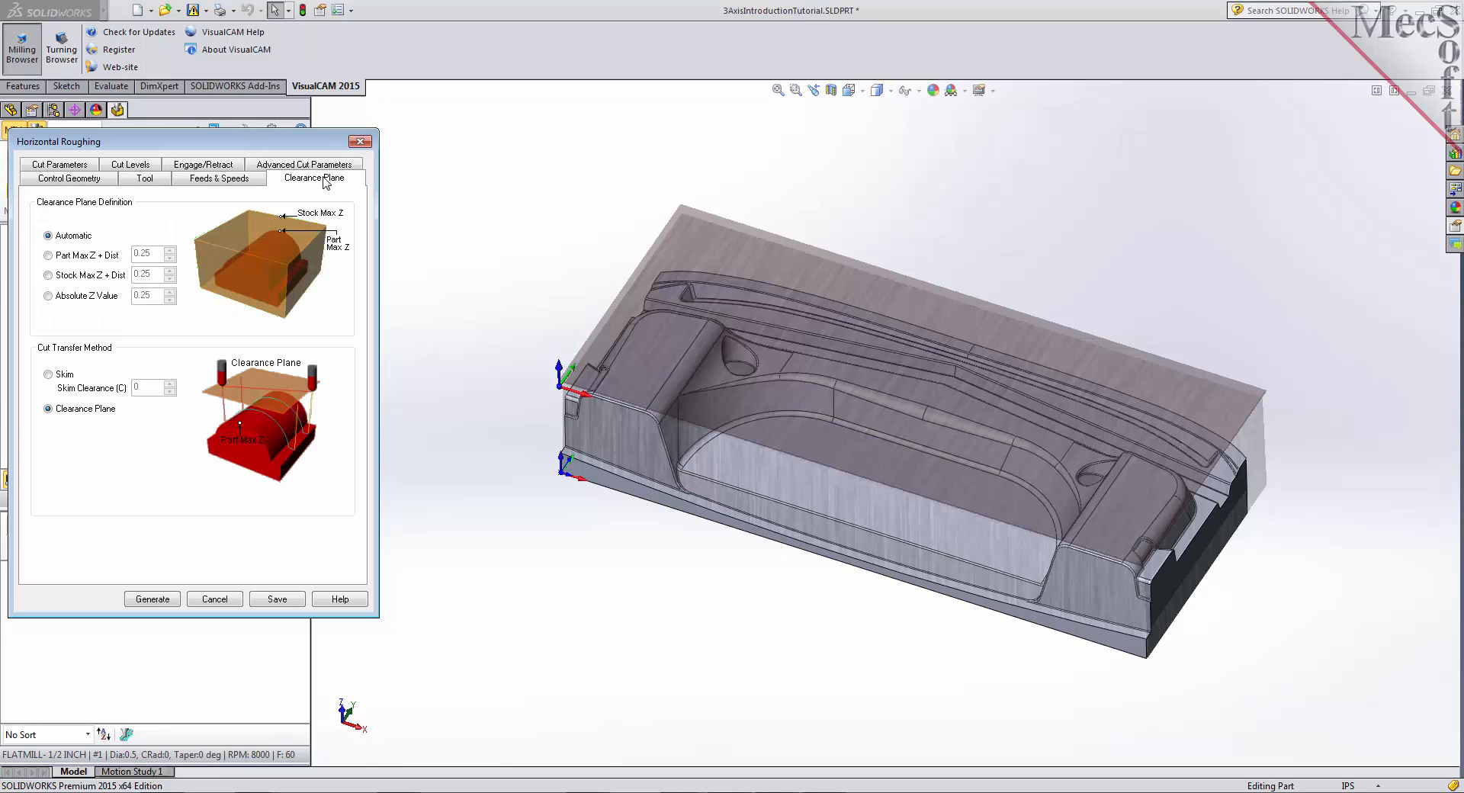
pyautogui.click(48, 236)
pyautogui.moveTo(810, 588); pyautogui.dragTo(853, 585, button='middle')
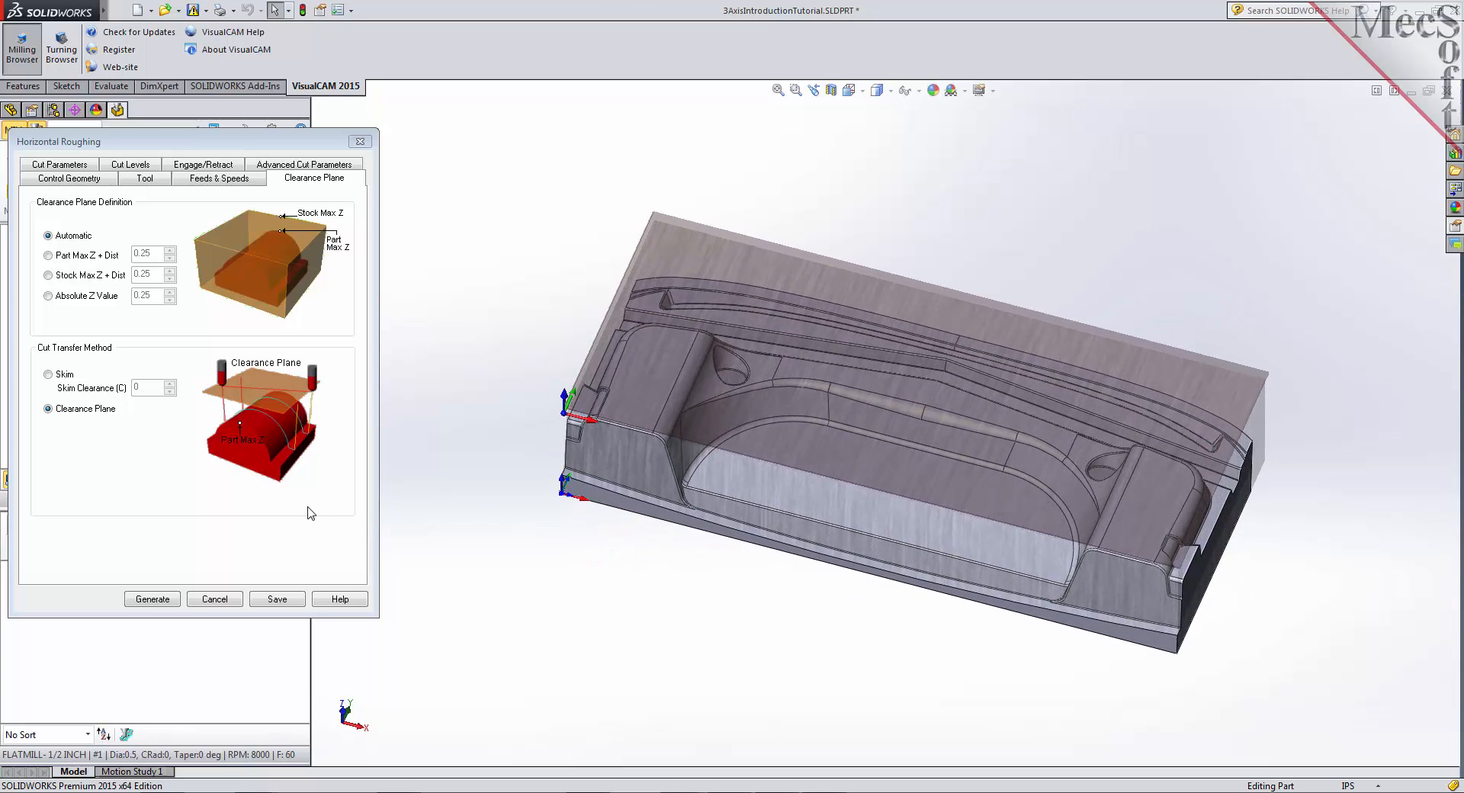
# - Review the roughing tolerances and stock allowance, and set the stepover to 40% of the tool diameter
pyautogui.click(74, 166)
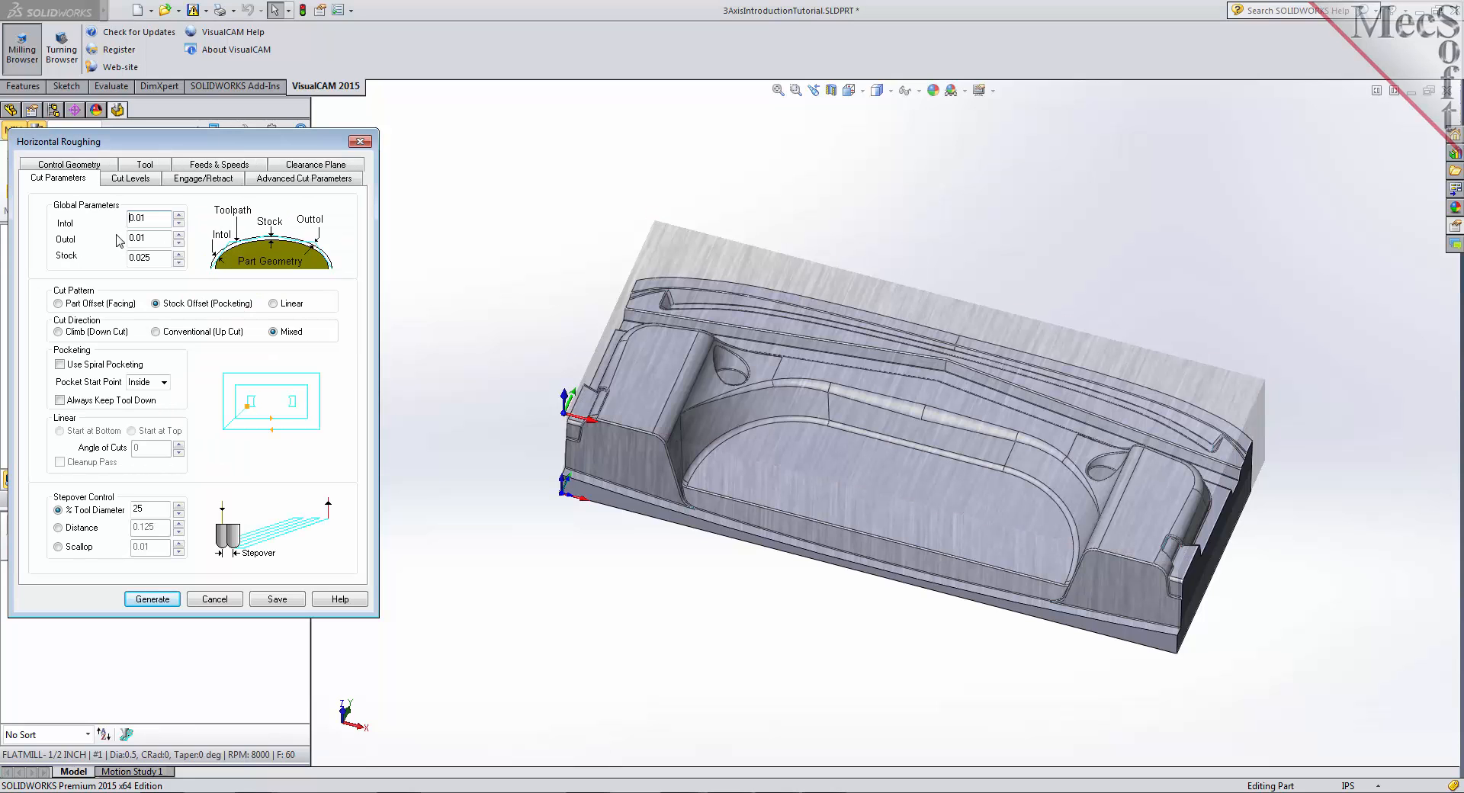
pyautogui.doubleClick(149, 218)
pyautogui.doubleClick(163, 239)
pyautogui.doubleClick(161, 257)
pyautogui.click(59, 510)
pyautogui.moveTo(152, 509); pyautogui.dragTo(121, 510)
pyautogui.write('40')
pyautogui.click(58, 528)
pyautogui.click(59, 546)
# - Set the bottom cut level to -3.5 with a 50% tool diameter stepdown and generate the Horizontal Roughing toolpath
pyautogui.click(131, 179)
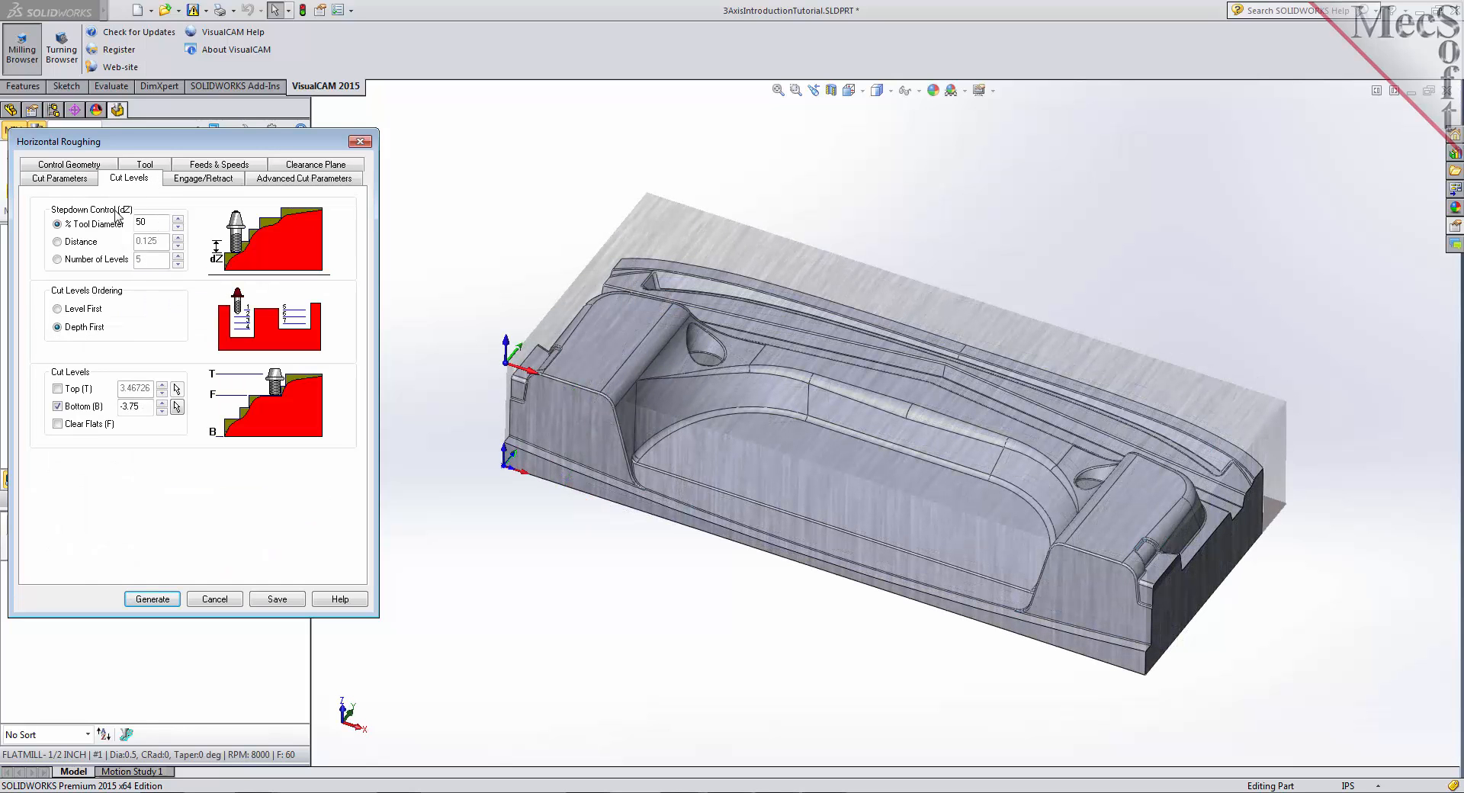
pyautogui.doubleClick(144, 222)
pyautogui.click(65, 180)
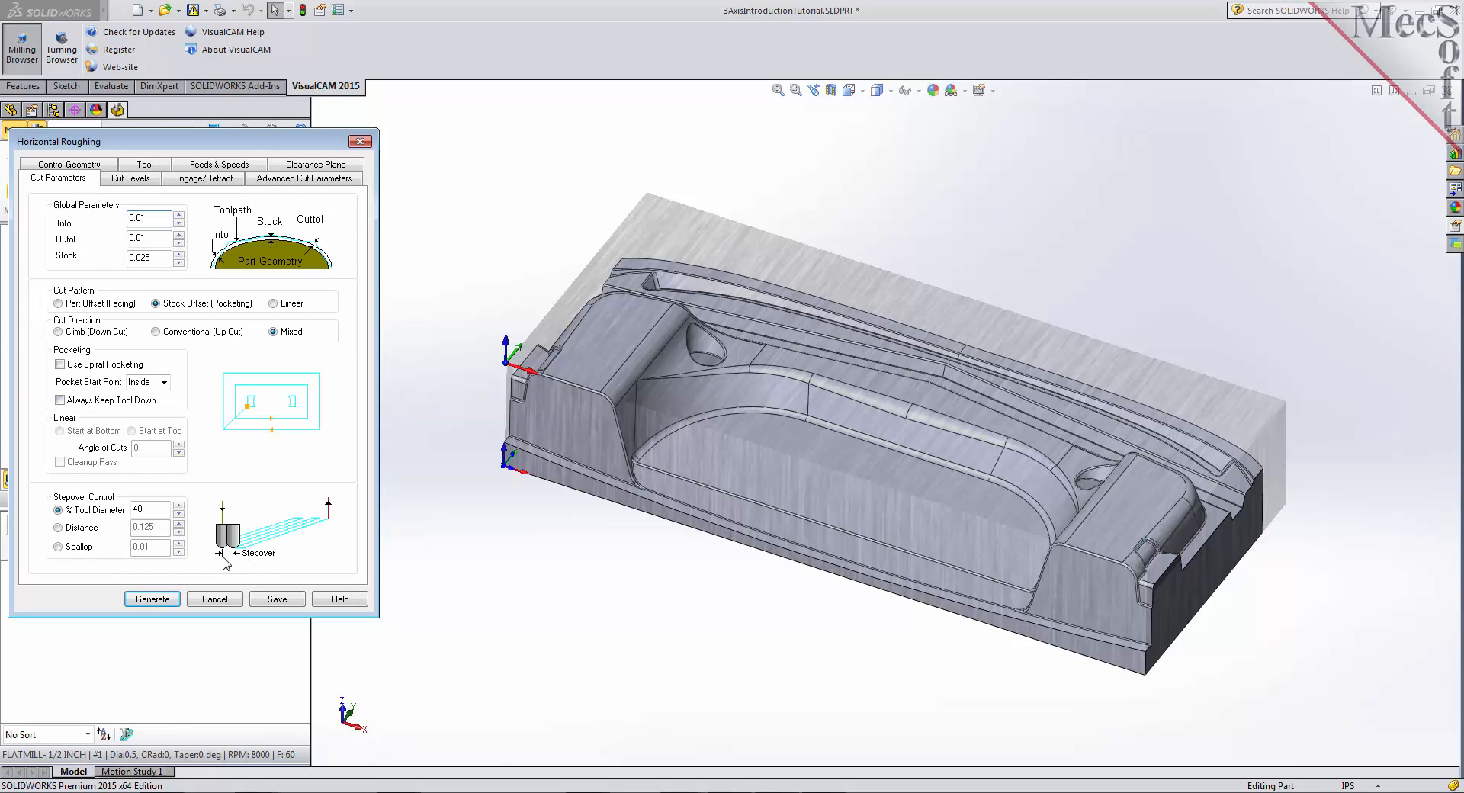
pyautogui.click(136, 179)
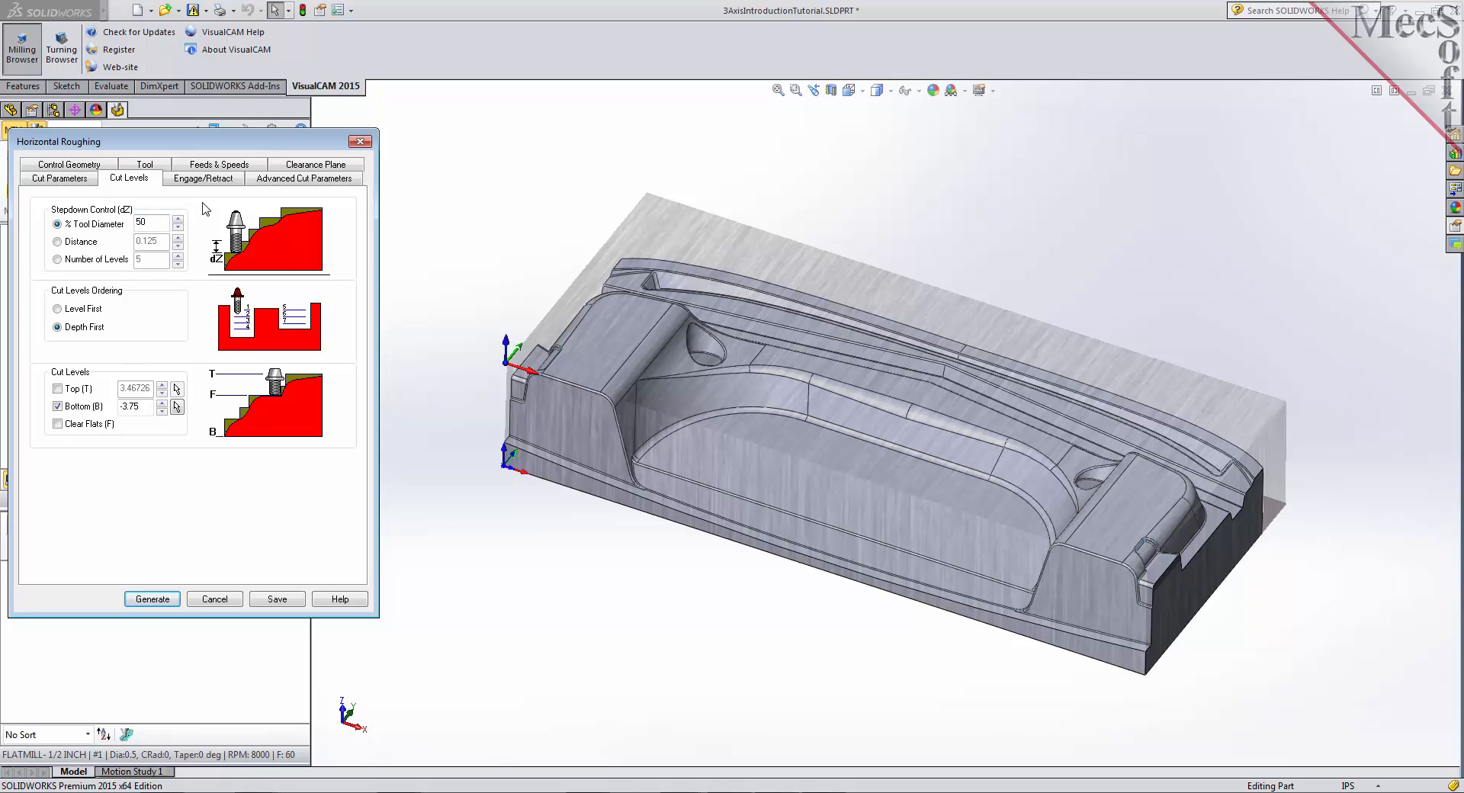
pyautogui.doubleClick(157, 223)
pyautogui.moveTo(142, 408); pyautogui.dragTo(108, 411)
pyautogui.write('-3.5')
pyautogui.click(161, 602)
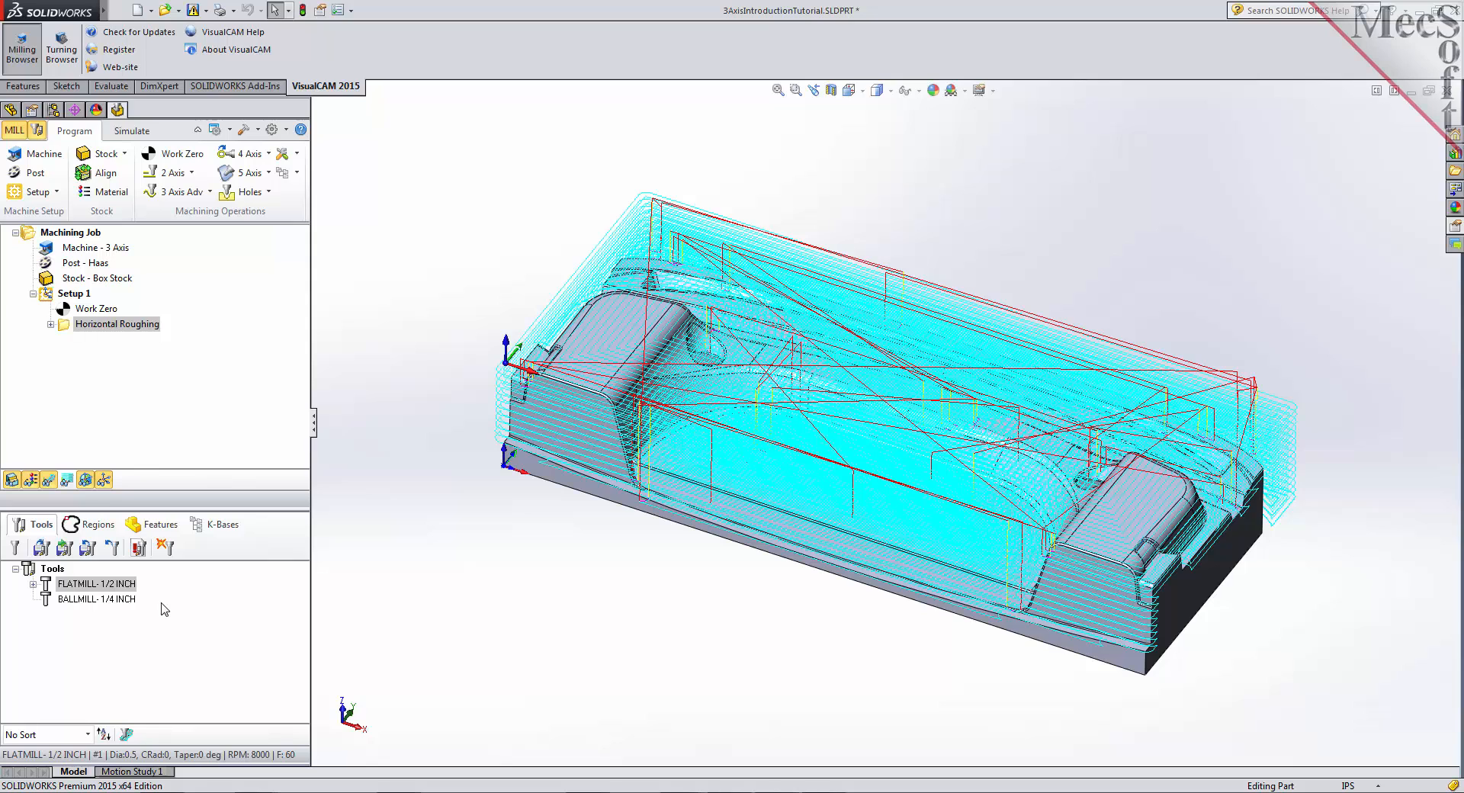
# - Toggle the roughing toolpath's visibility to view the part with and without it
pyautogui.click(49, 479)
pyautogui.click(49, 480)
pyautogui.click(49, 480)
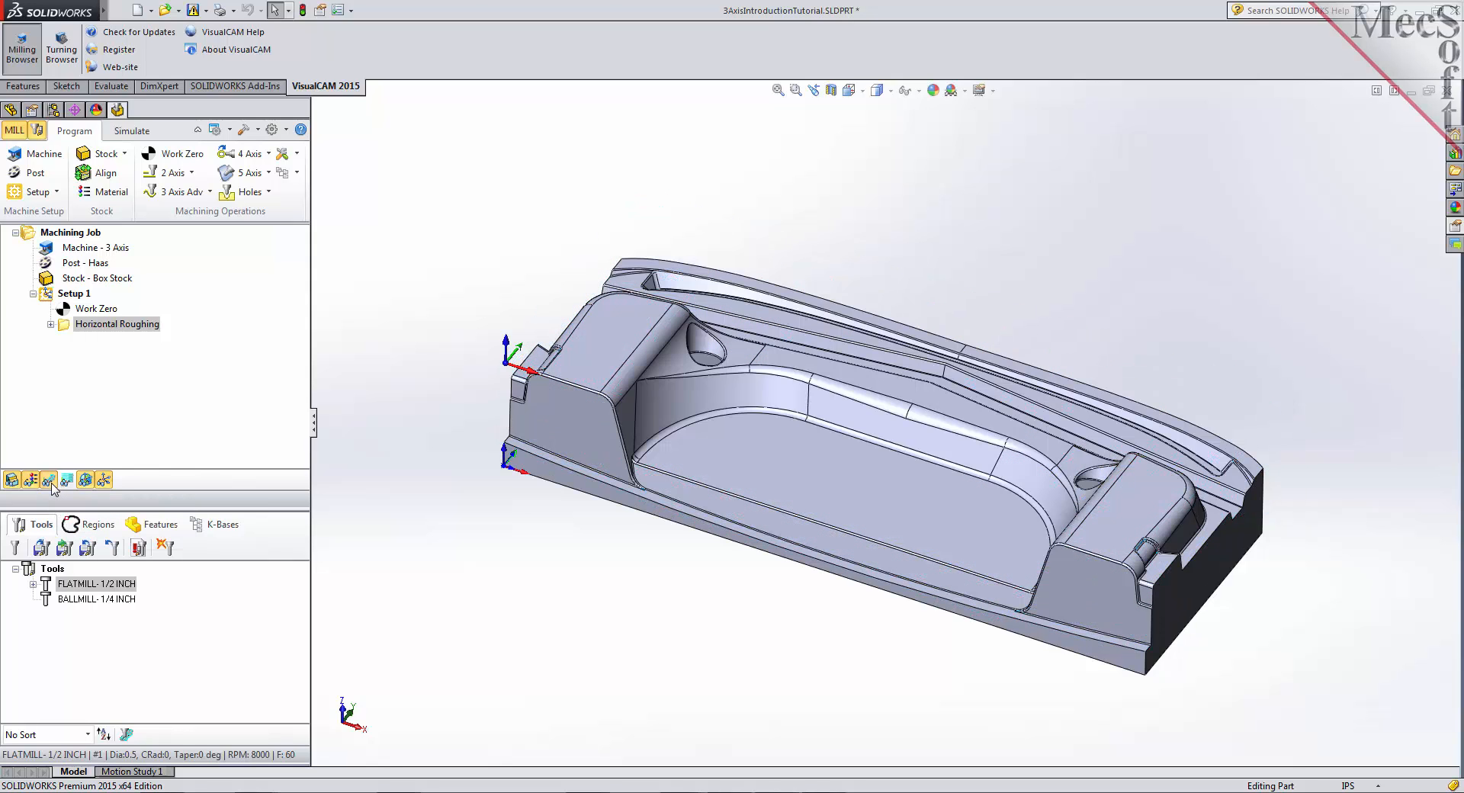
pyautogui.click(48, 480)
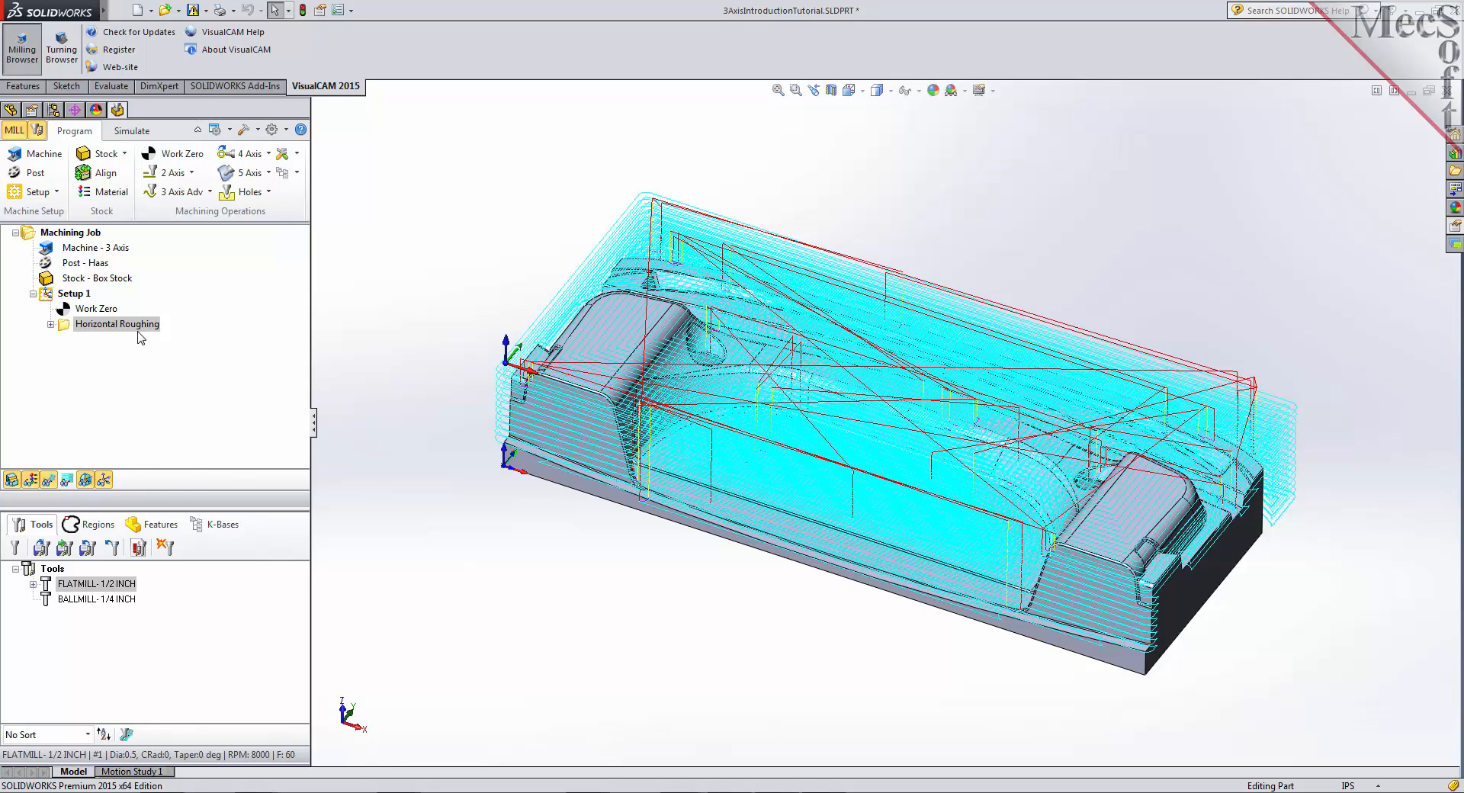
# - Examine the roughing toolpath one Z level at a time, from the first levels to the last one in the list
pyautogui.click(71, 483)
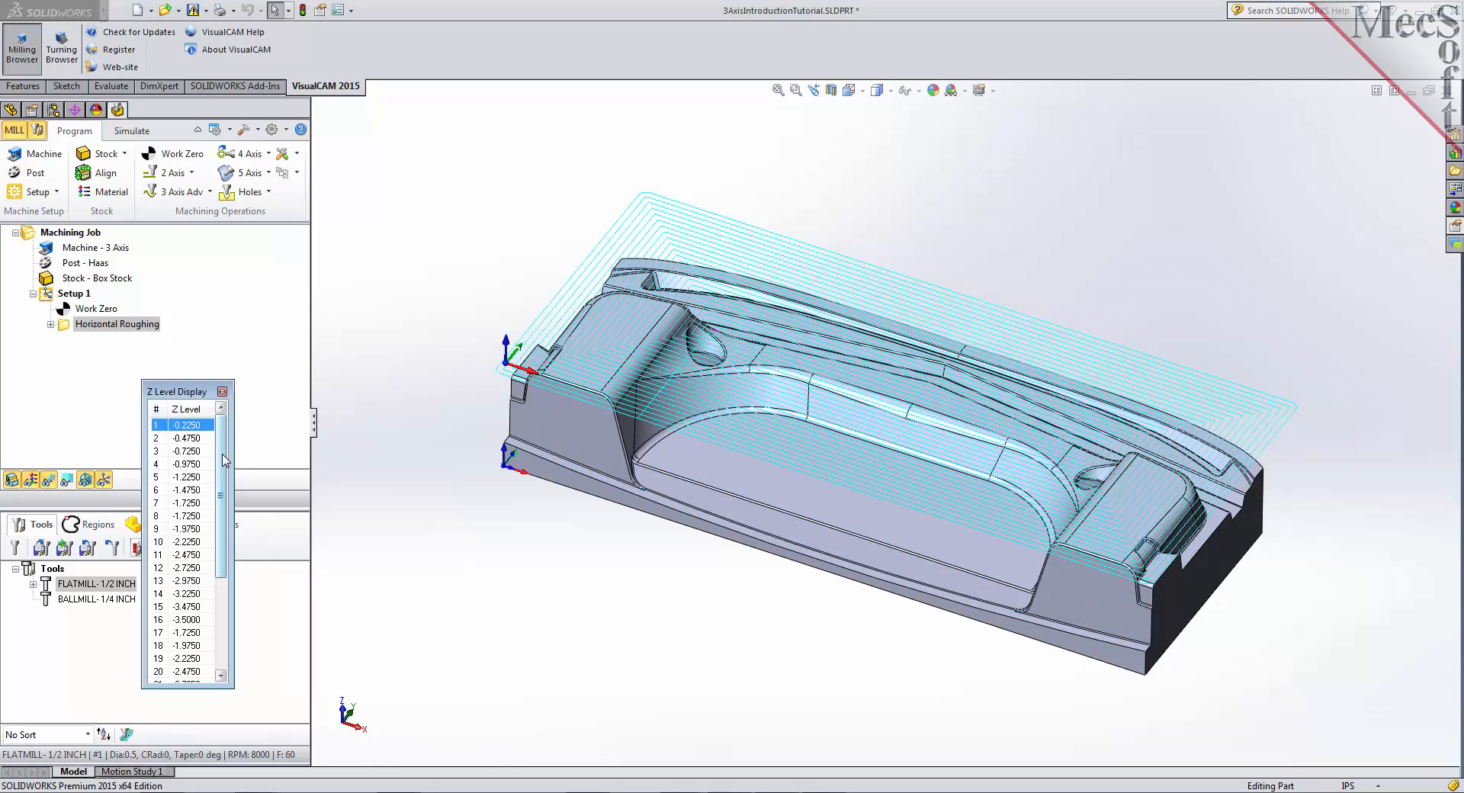
pyautogui.click(188, 438)
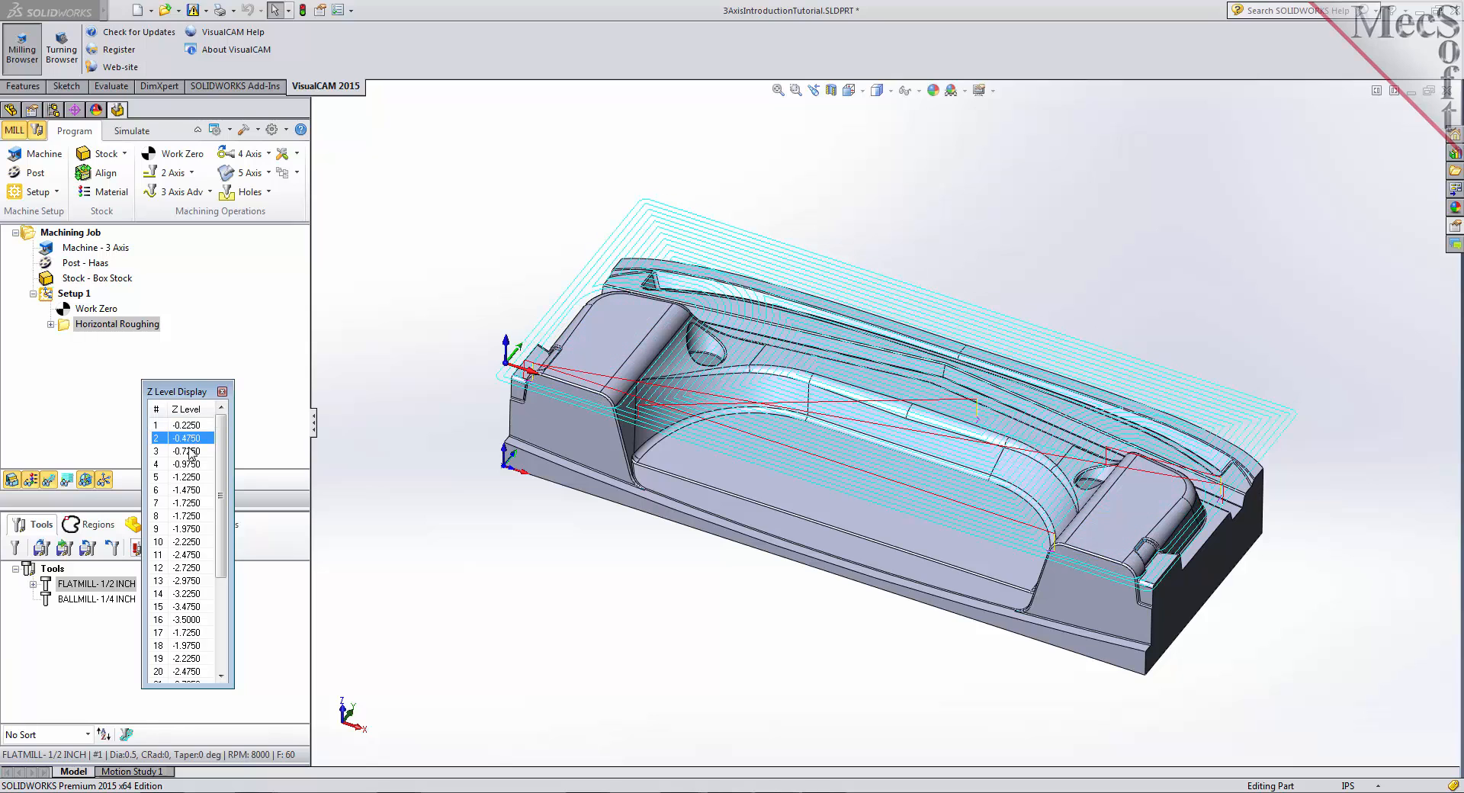
pyautogui.click(190, 451)
pyautogui.click(188, 464)
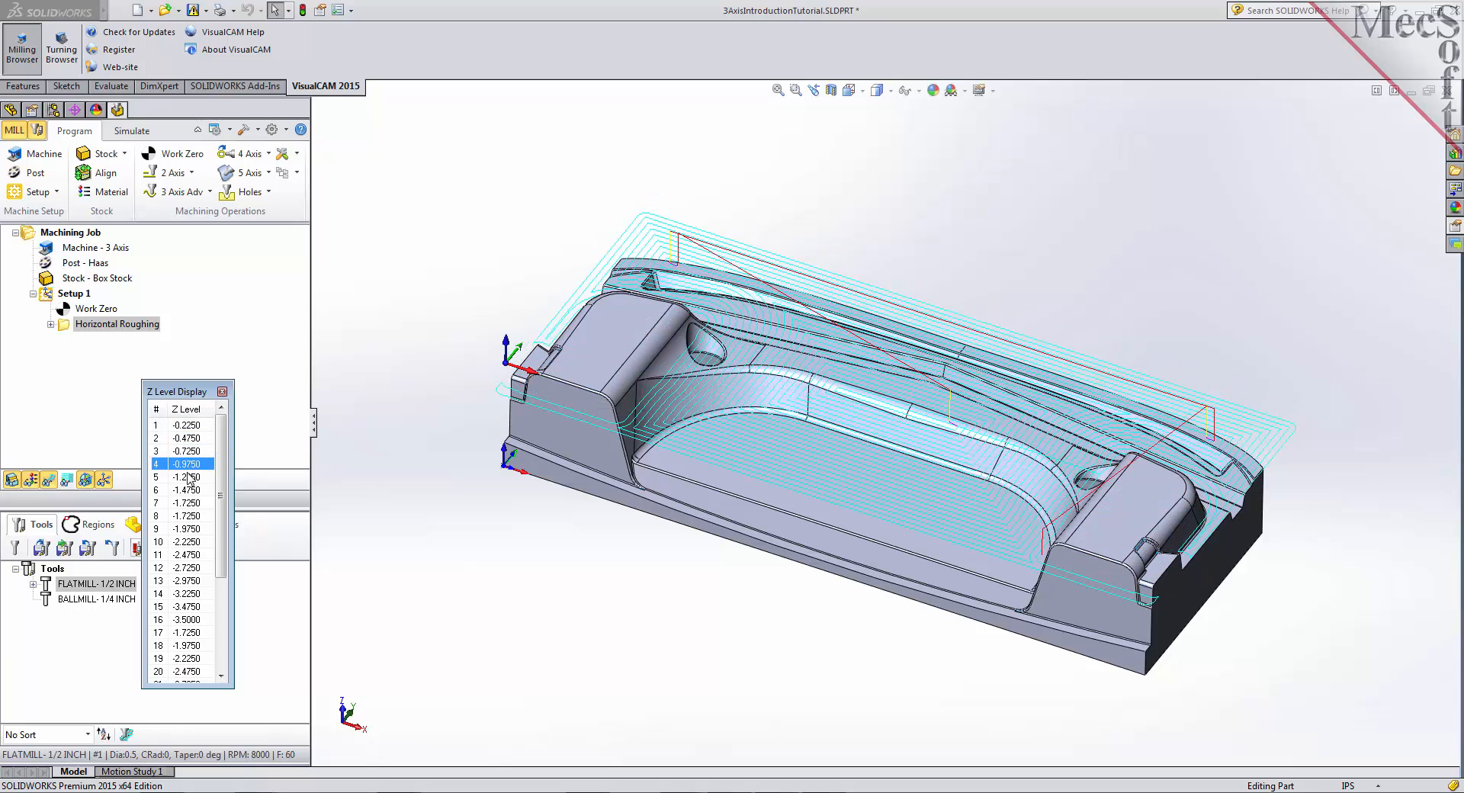
pyautogui.click(189, 476)
pyautogui.click(189, 490)
pyautogui.click(189, 502)
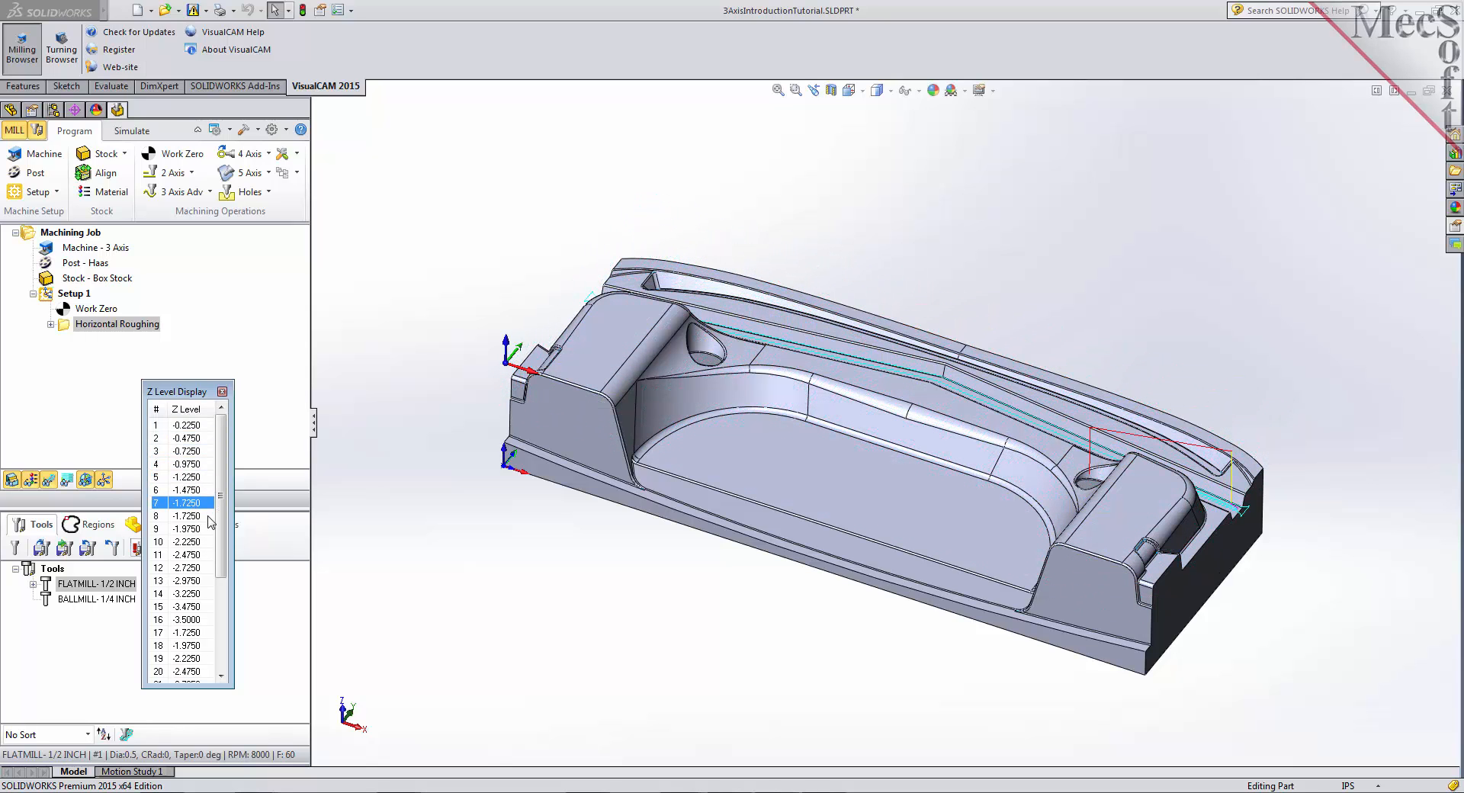
pyautogui.moveTo(220, 522); pyautogui.dragTo(220, 611)
pyautogui.click(188, 671)
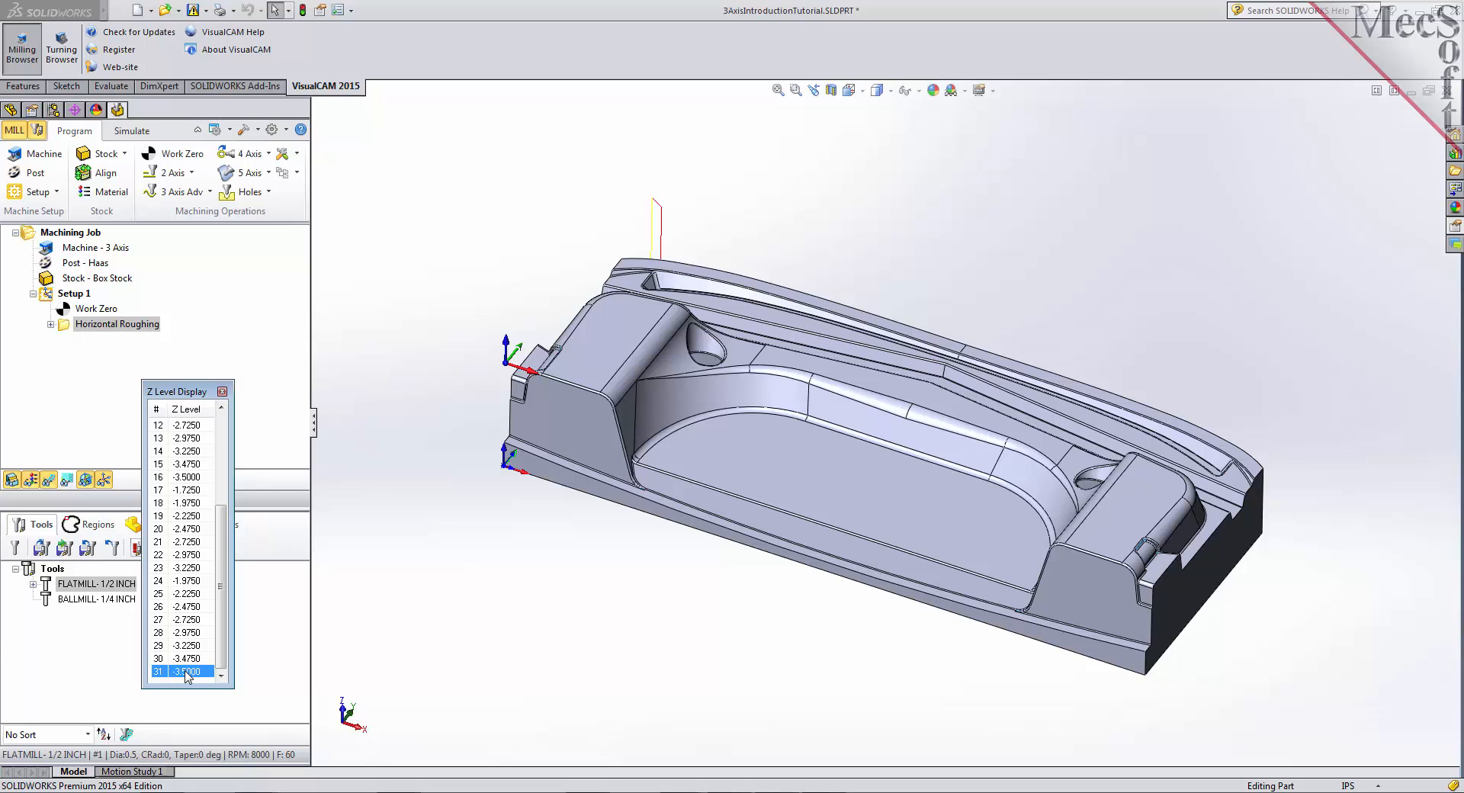
pyautogui.click(221, 391)
# - Accept the simulation preferences with the Voxel Model and Fine accuracy, keeping the simulation speed at maximum
pyautogui.click(134, 131)
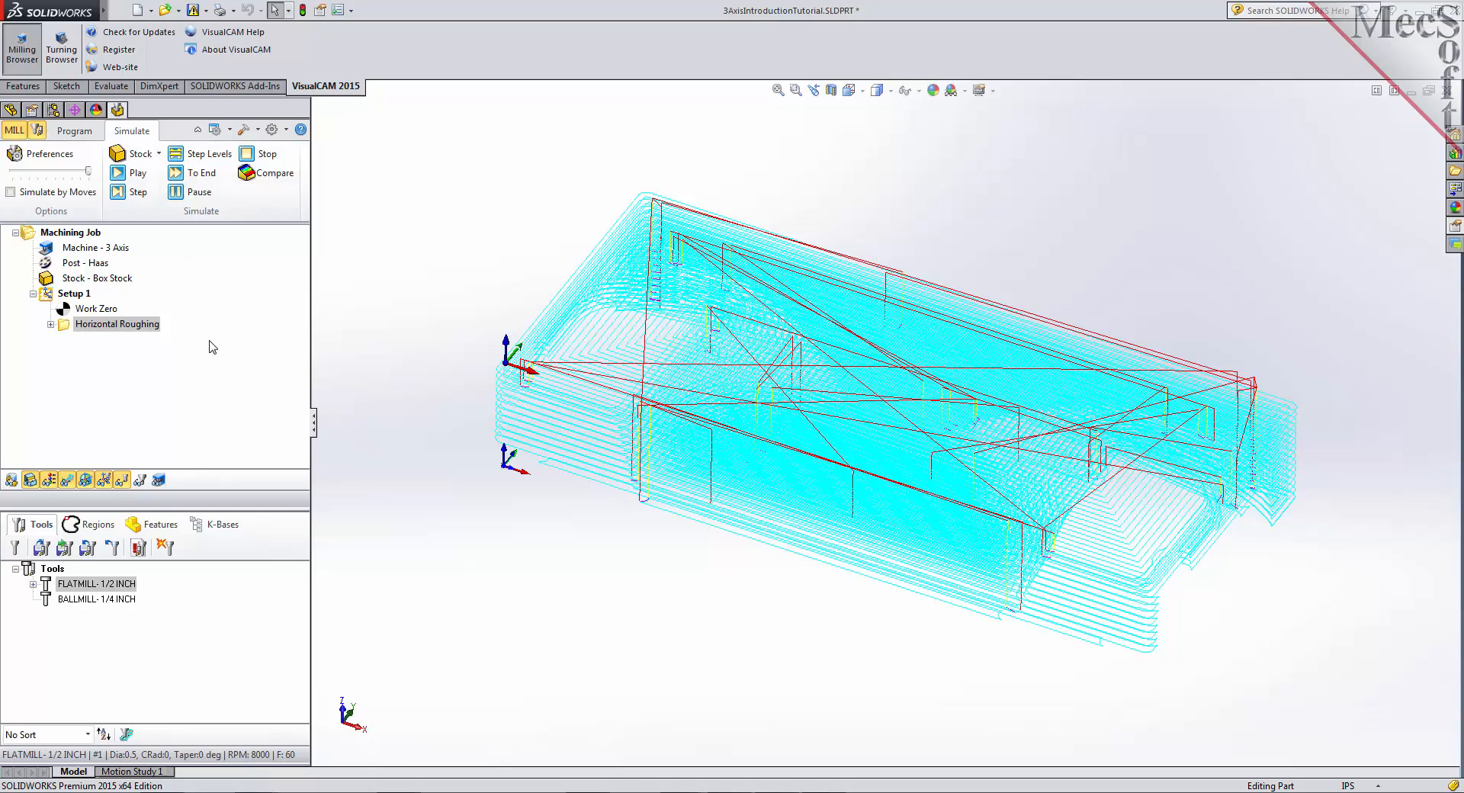
pyautogui.click(58, 158)
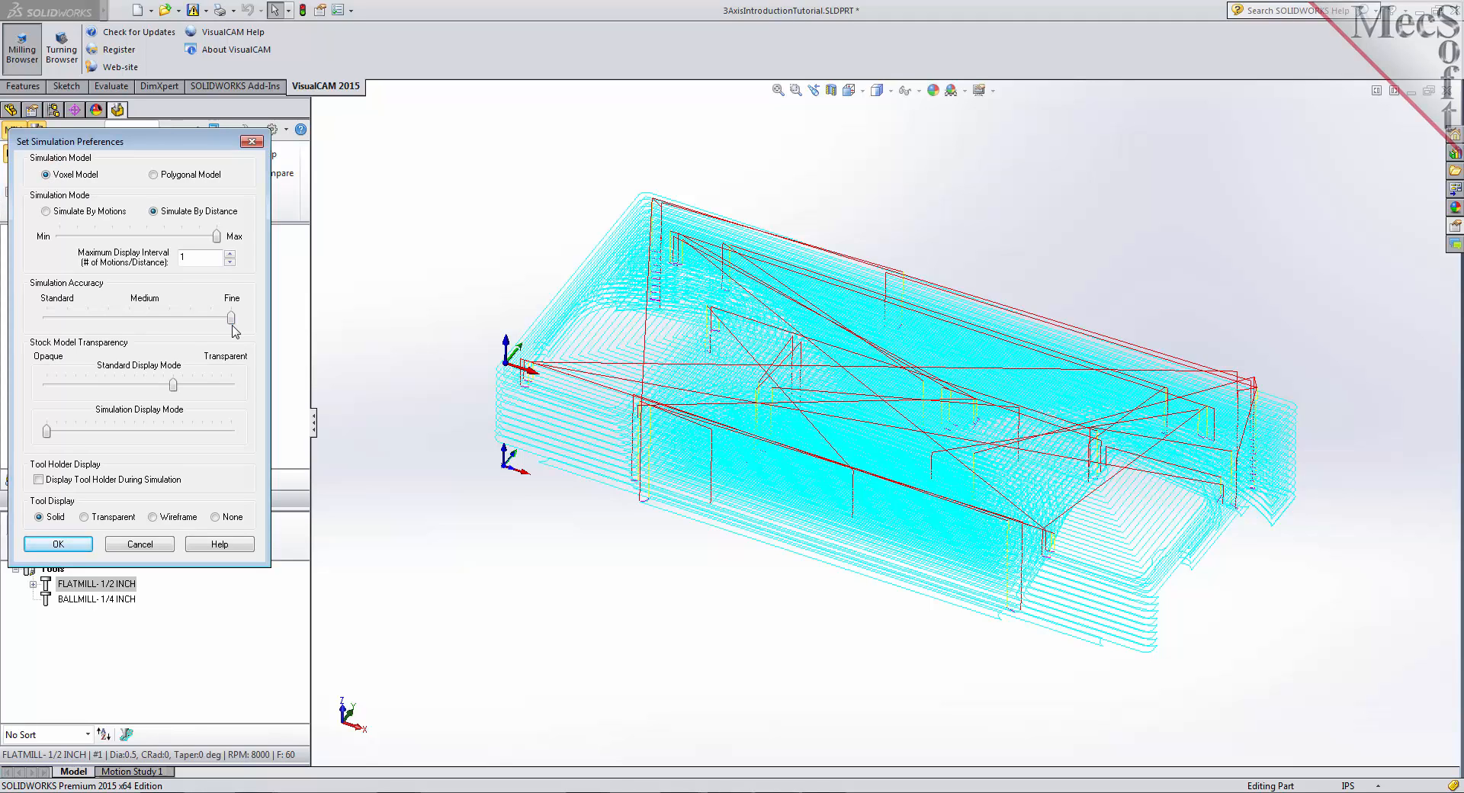
pyautogui.click(67, 546)
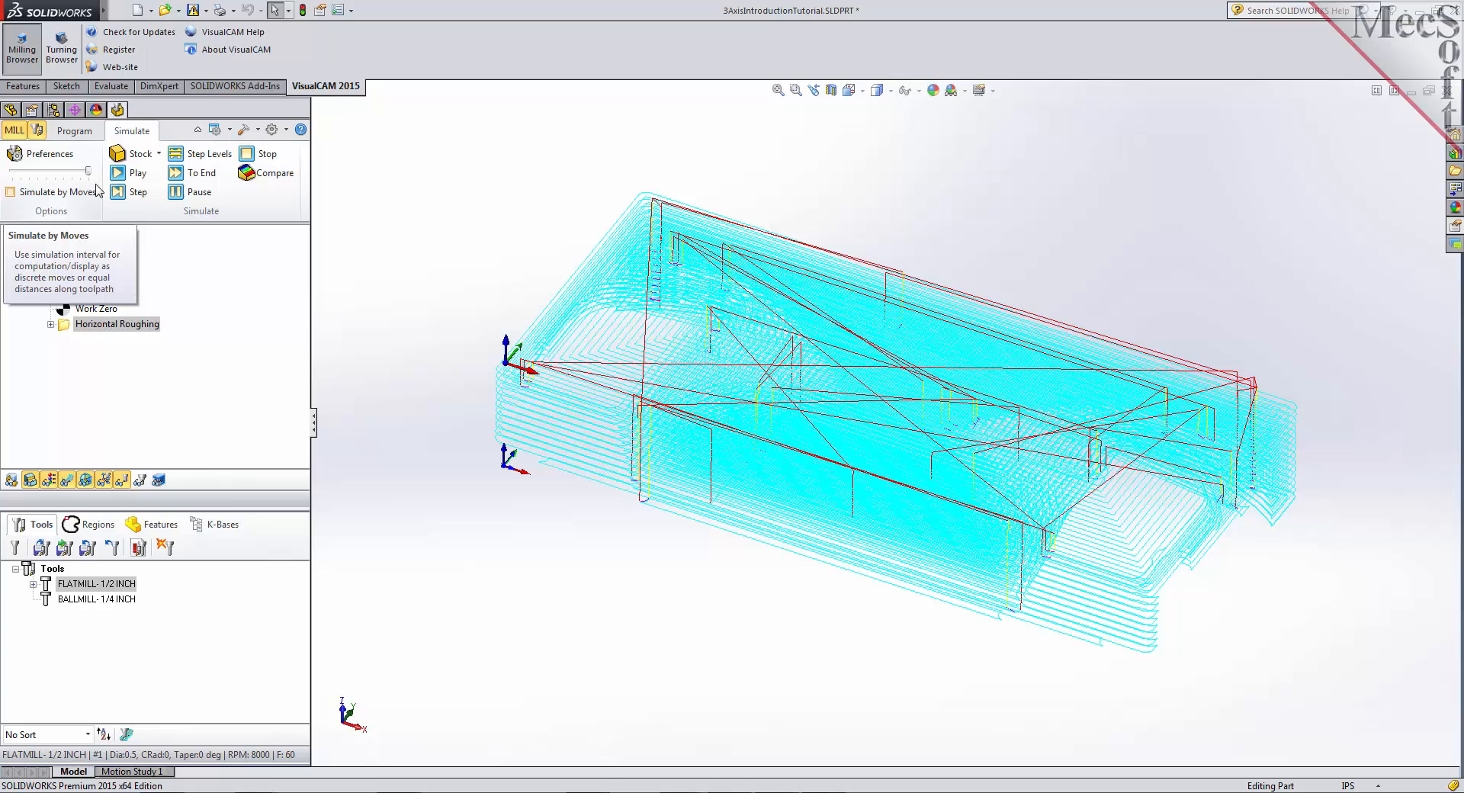
pyautogui.moveTo(89, 171)
pyautogui.mouseDown()
pyautogui.moveTo(21, 172)
pyautogui.moveTo(87, 176)
pyautogui.mouseUp()
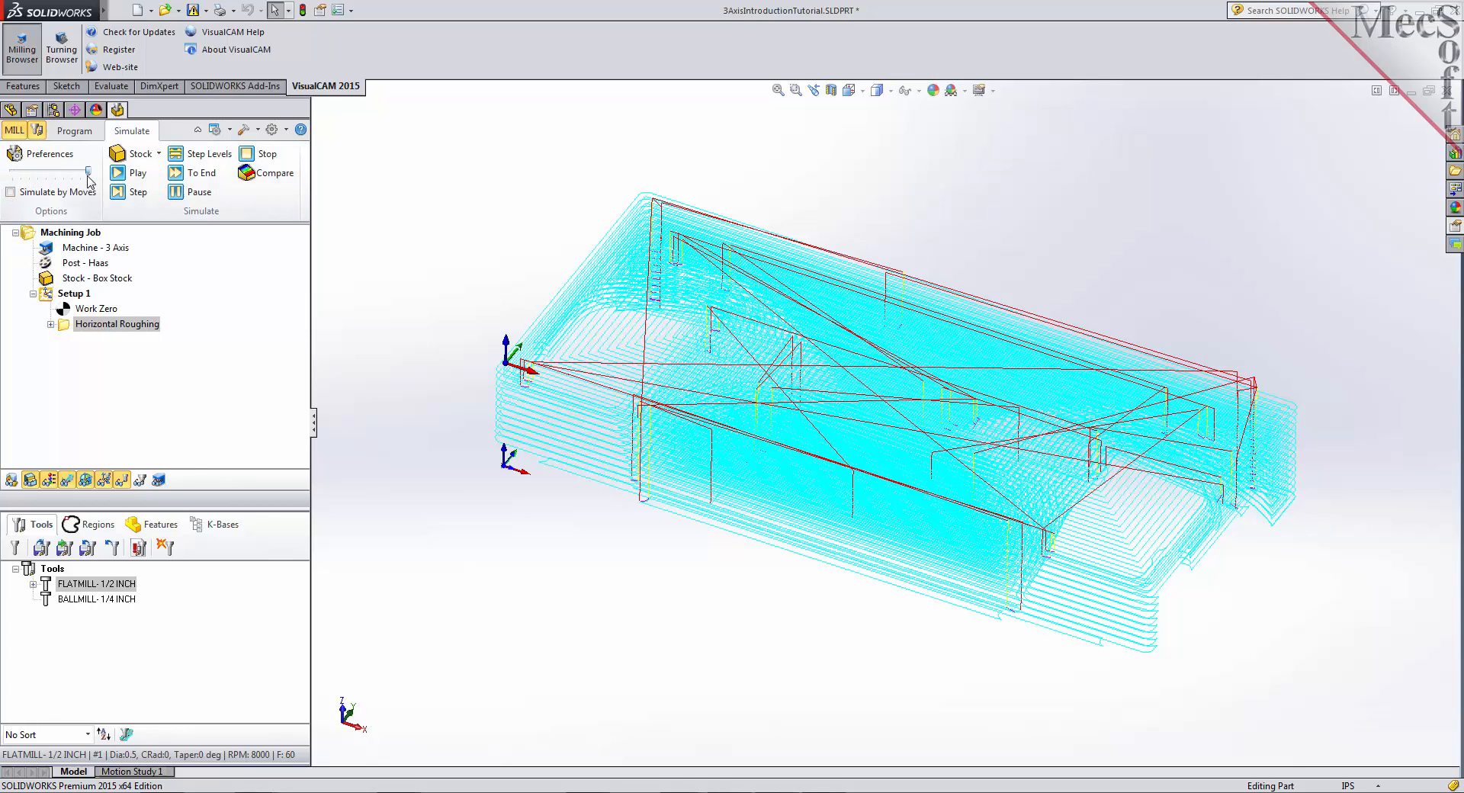
# - Simulate the Horizontal Roughing cut to its end and inspect the remaining stock with the toolpath hidden
pyautogui.click(140, 174)
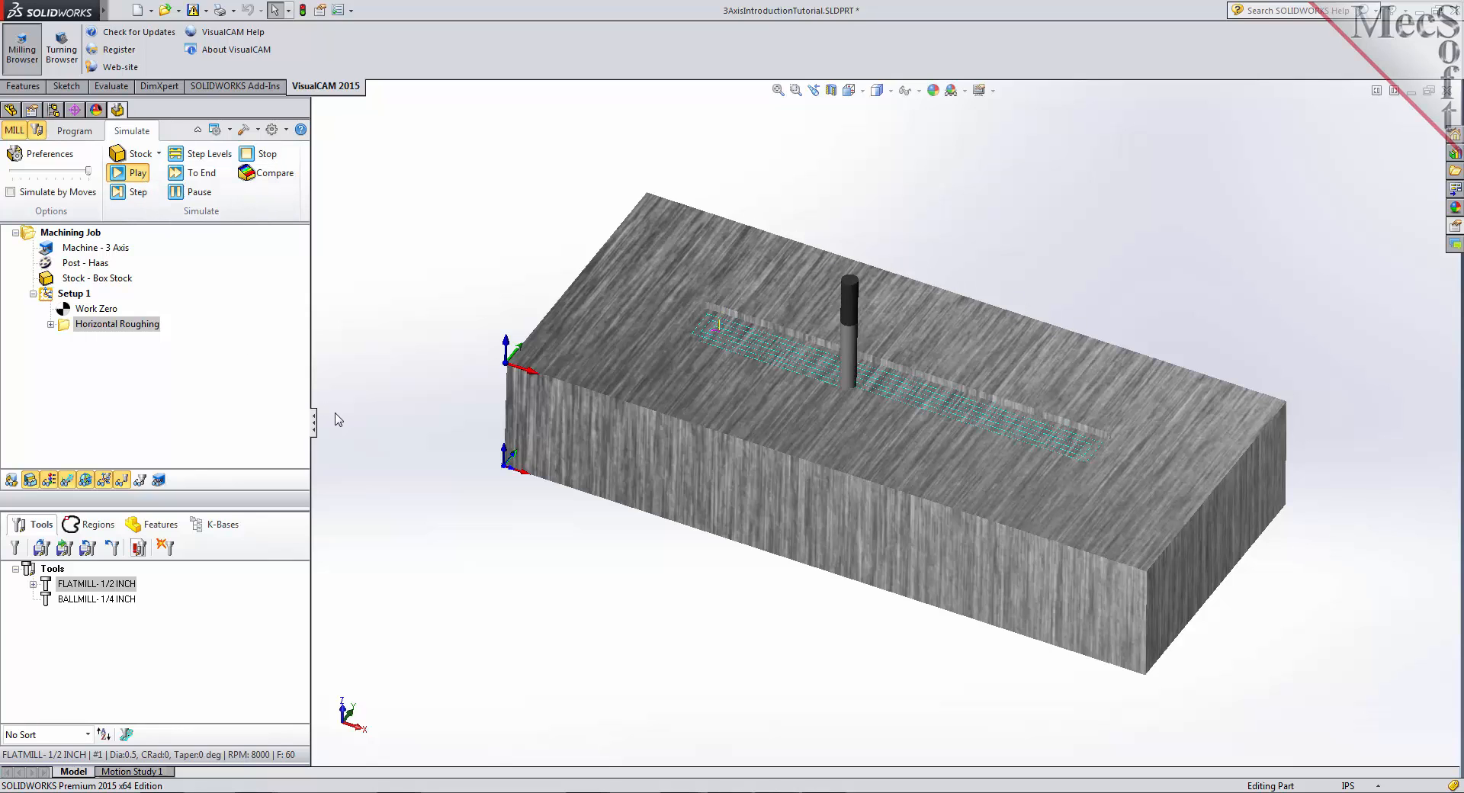
pyautogui.click(201, 173)
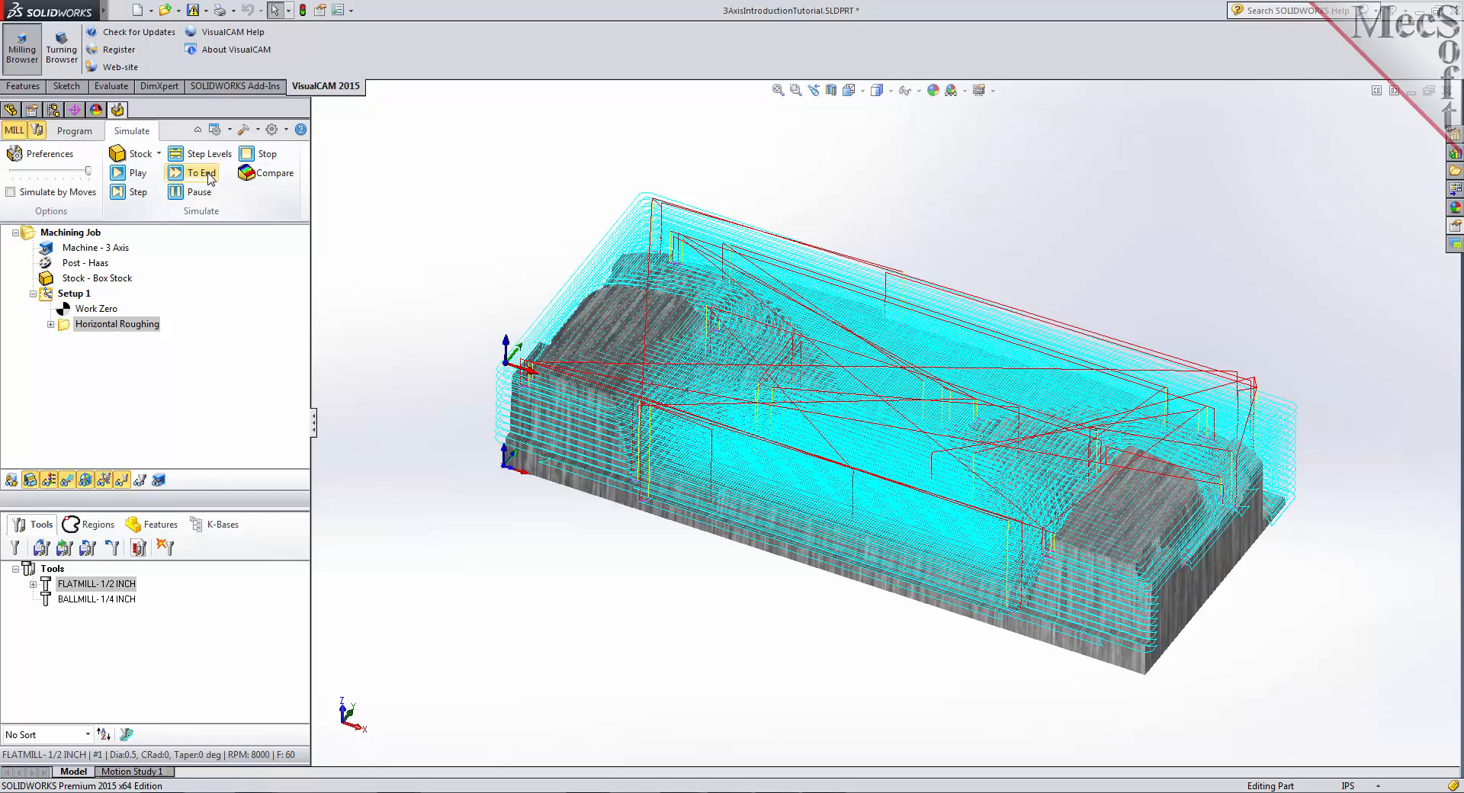
pyautogui.click(68, 482)
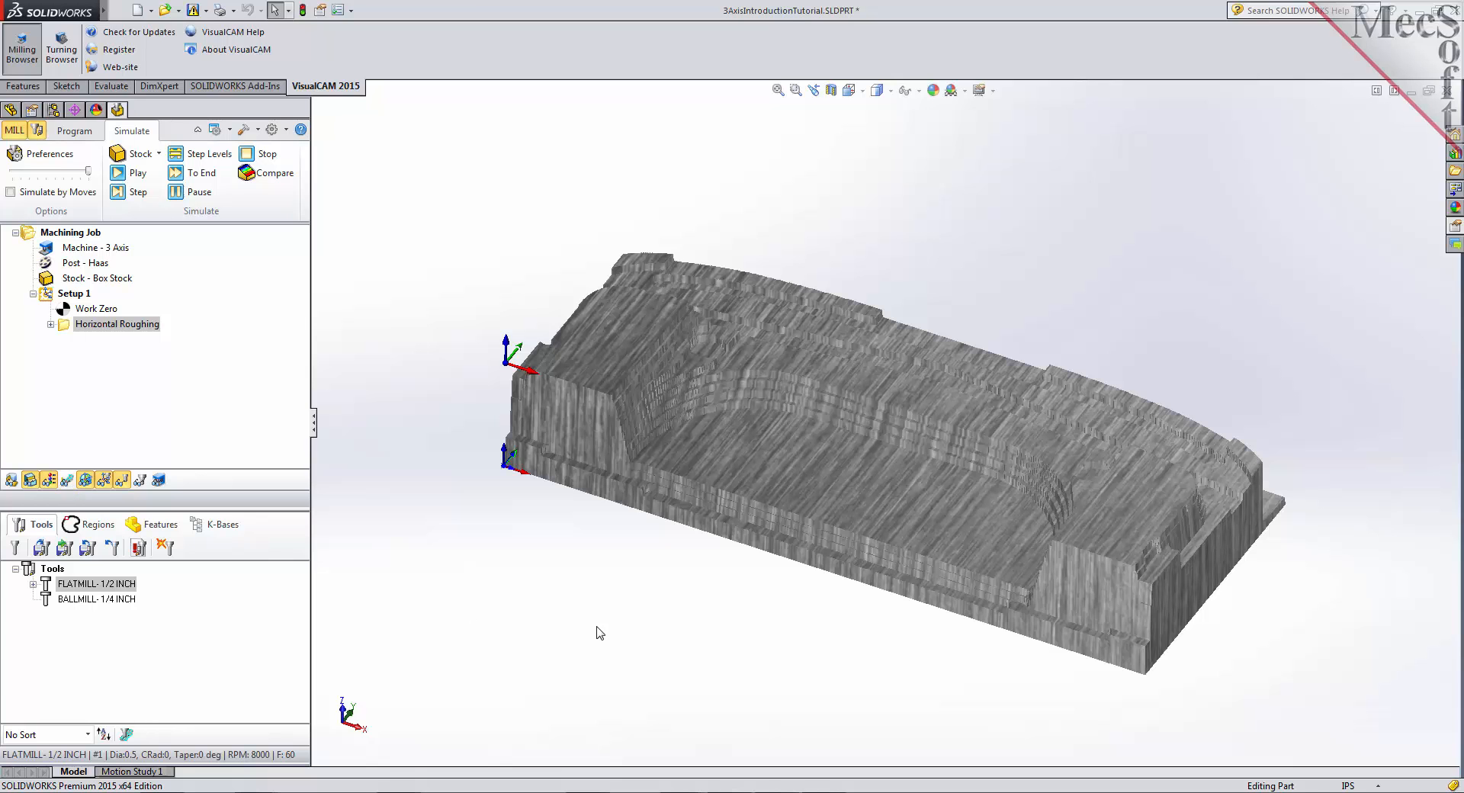
pyautogui.moveTo(829, 581)
pyautogui.mouseDown(button='middle')
pyautogui.moveTo(781, 598)
pyautogui.moveTo(769, 624)
pyautogui.moveTo(791, 620)
pyautogui.moveTo(797, 580)
pyautogui.moveTo(834, 566)
pyautogui.mouseUp(button='middle')
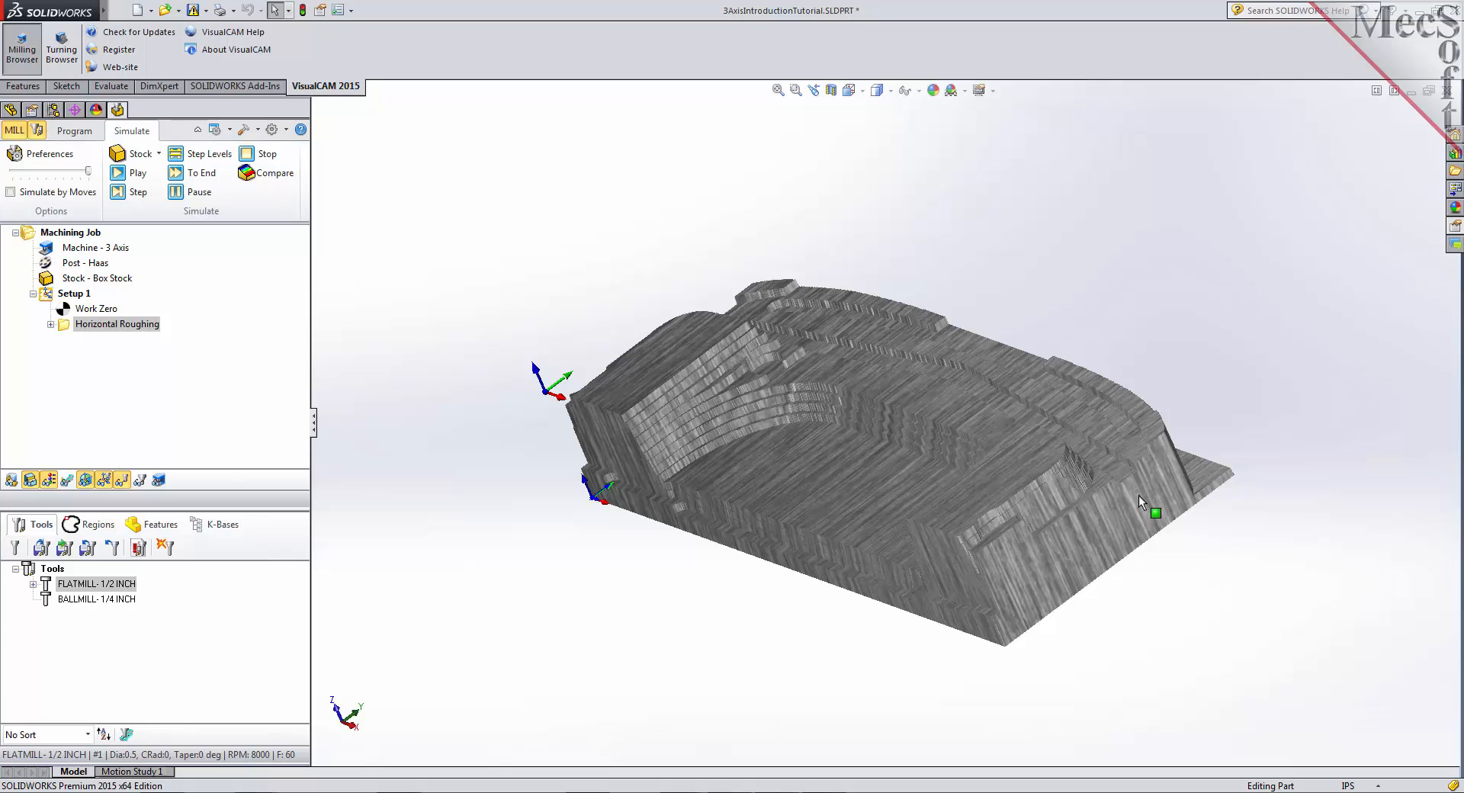
pyautogui.moveTo(695, 589)
pyautogui.mouseDown(button='middle')
pyautogui.moveTo(773, 570)
pyautogui.moveTo(774, 583)
pyautogui.moveTo(674, 594)
pyautogui.mouseUp(button='middle')
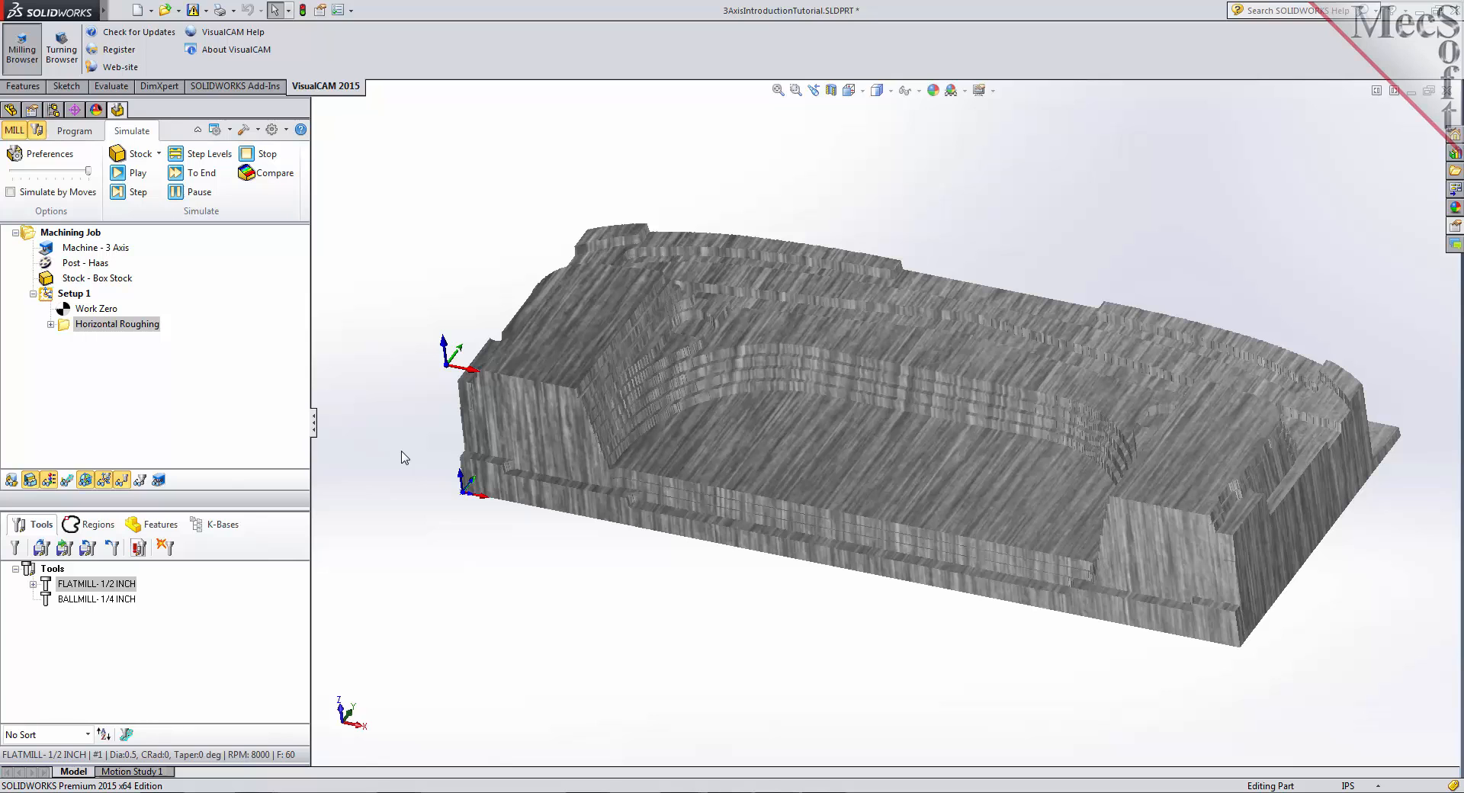
# - Start a 3-axis Parallel Finishing operation and select the part's bottom face as its flat area drive region
pyautogui.click(74, 130)
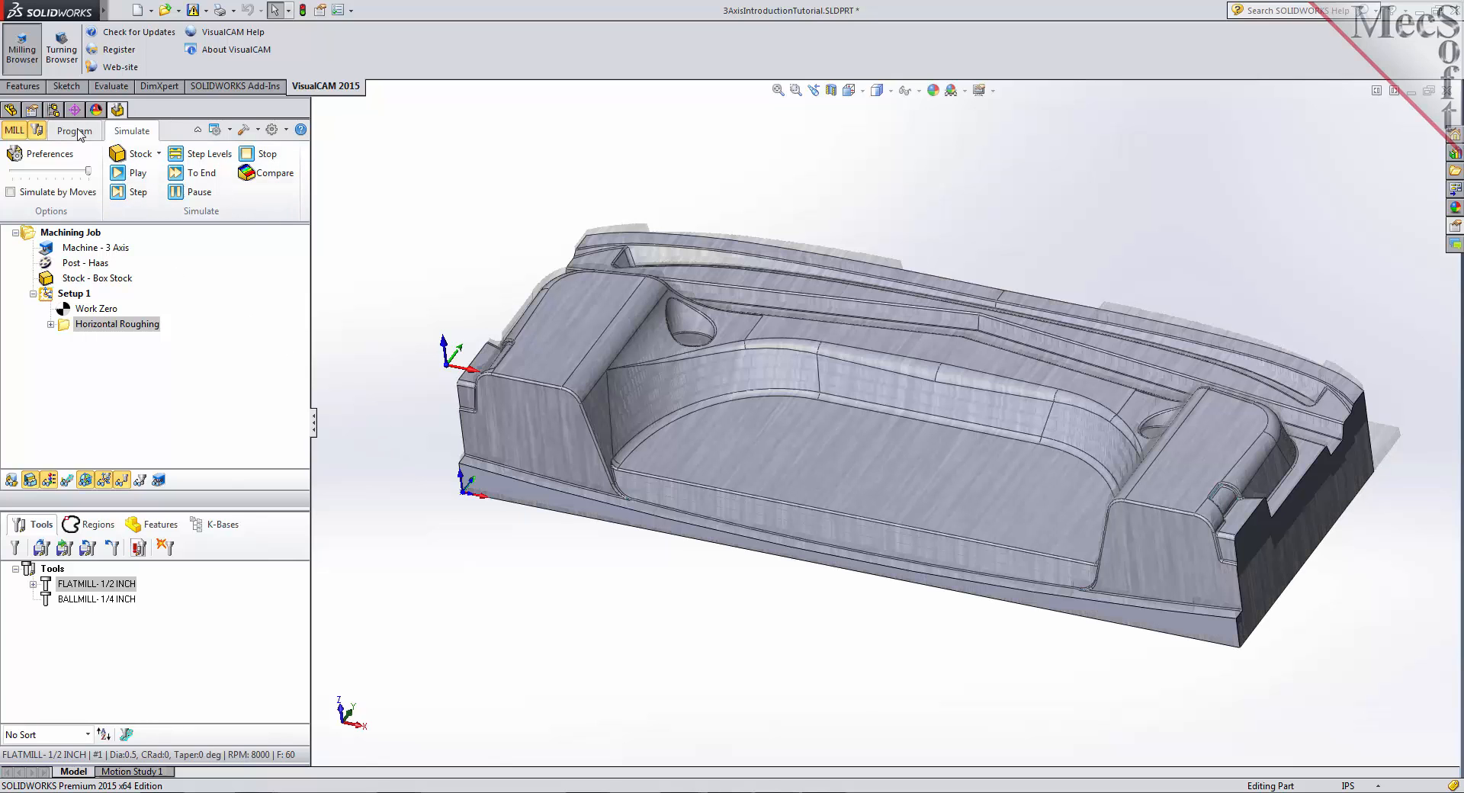
pyautogui.click(211, 192)
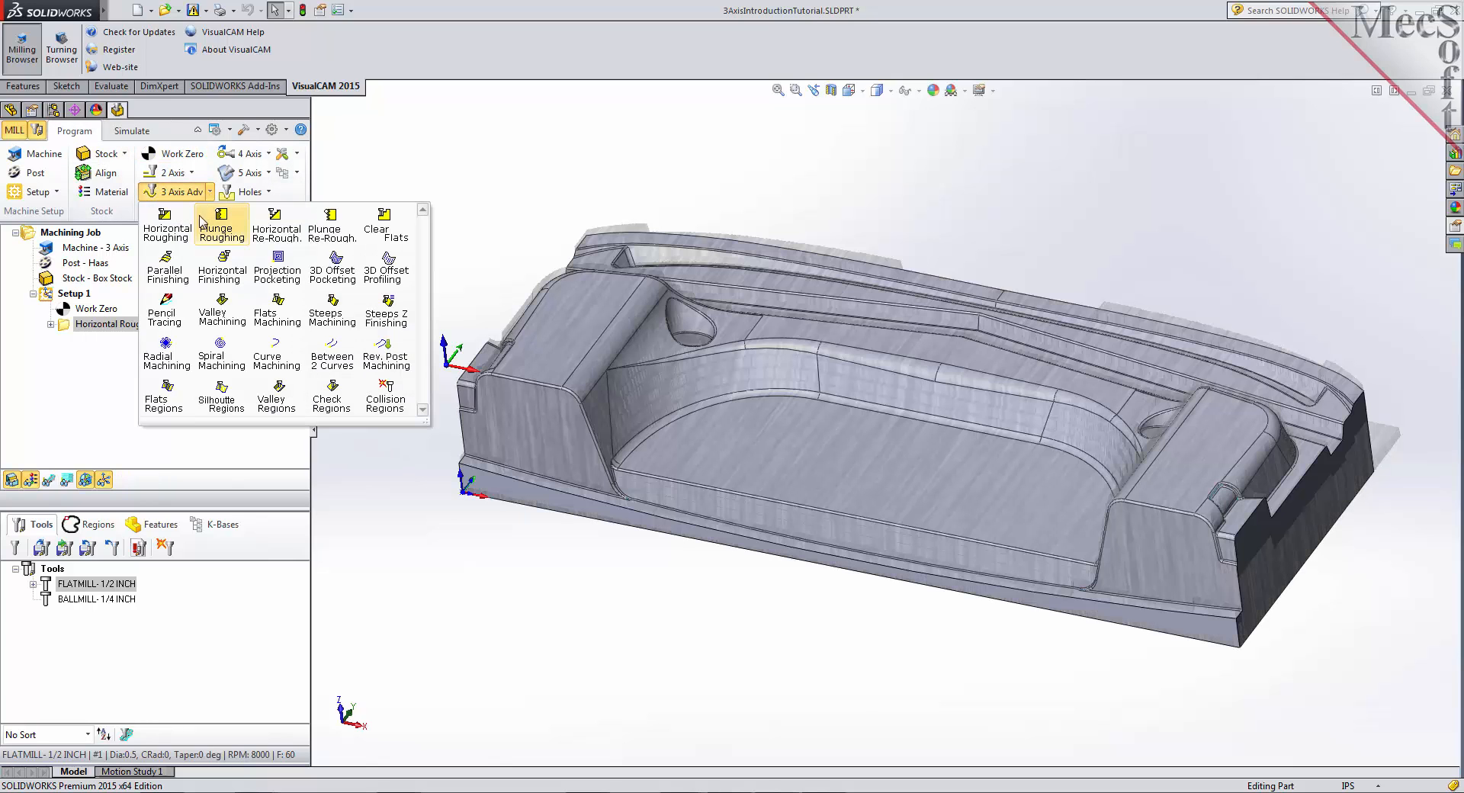
pyautogui.click(190, 282)
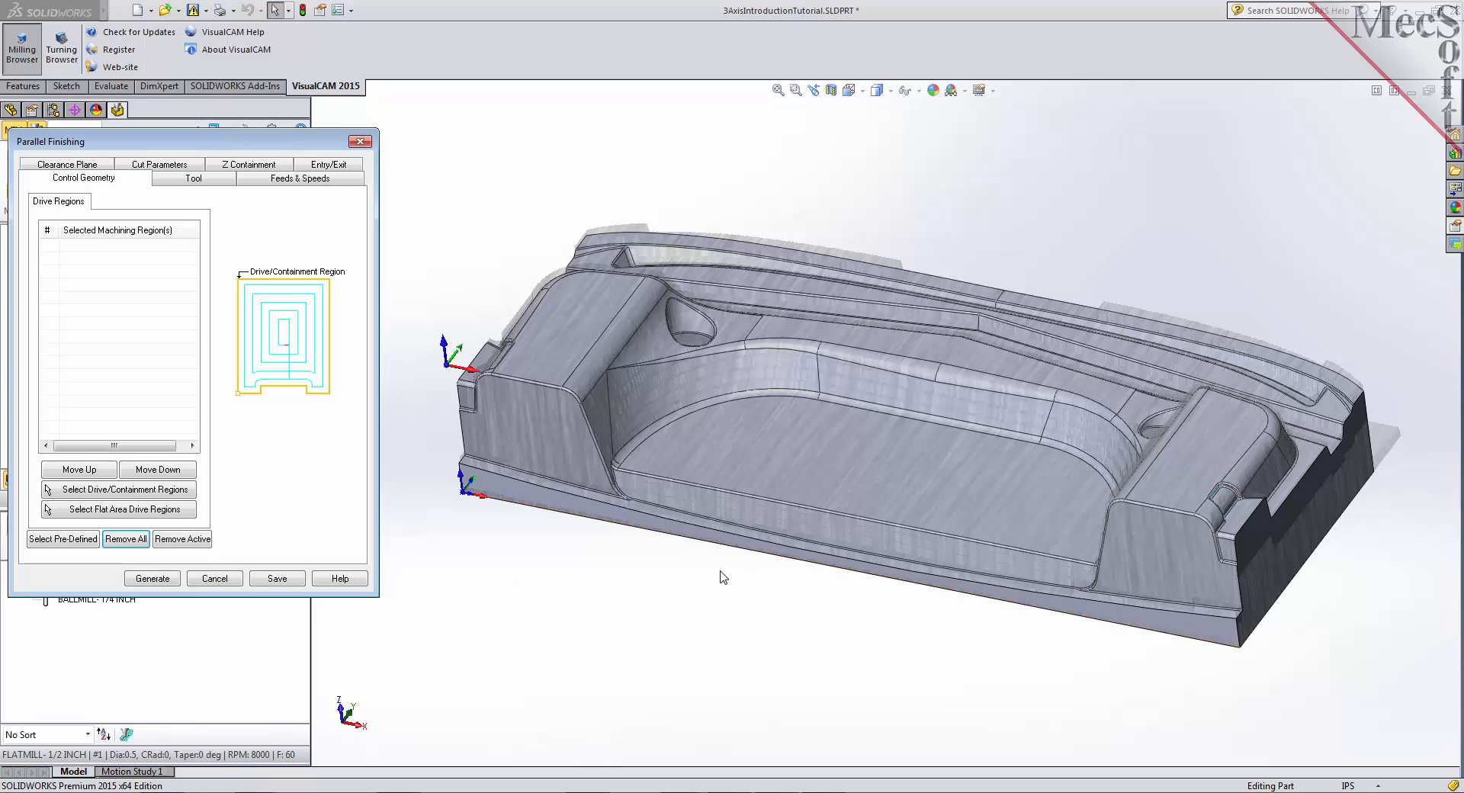
pyautogui.click(142, 509)
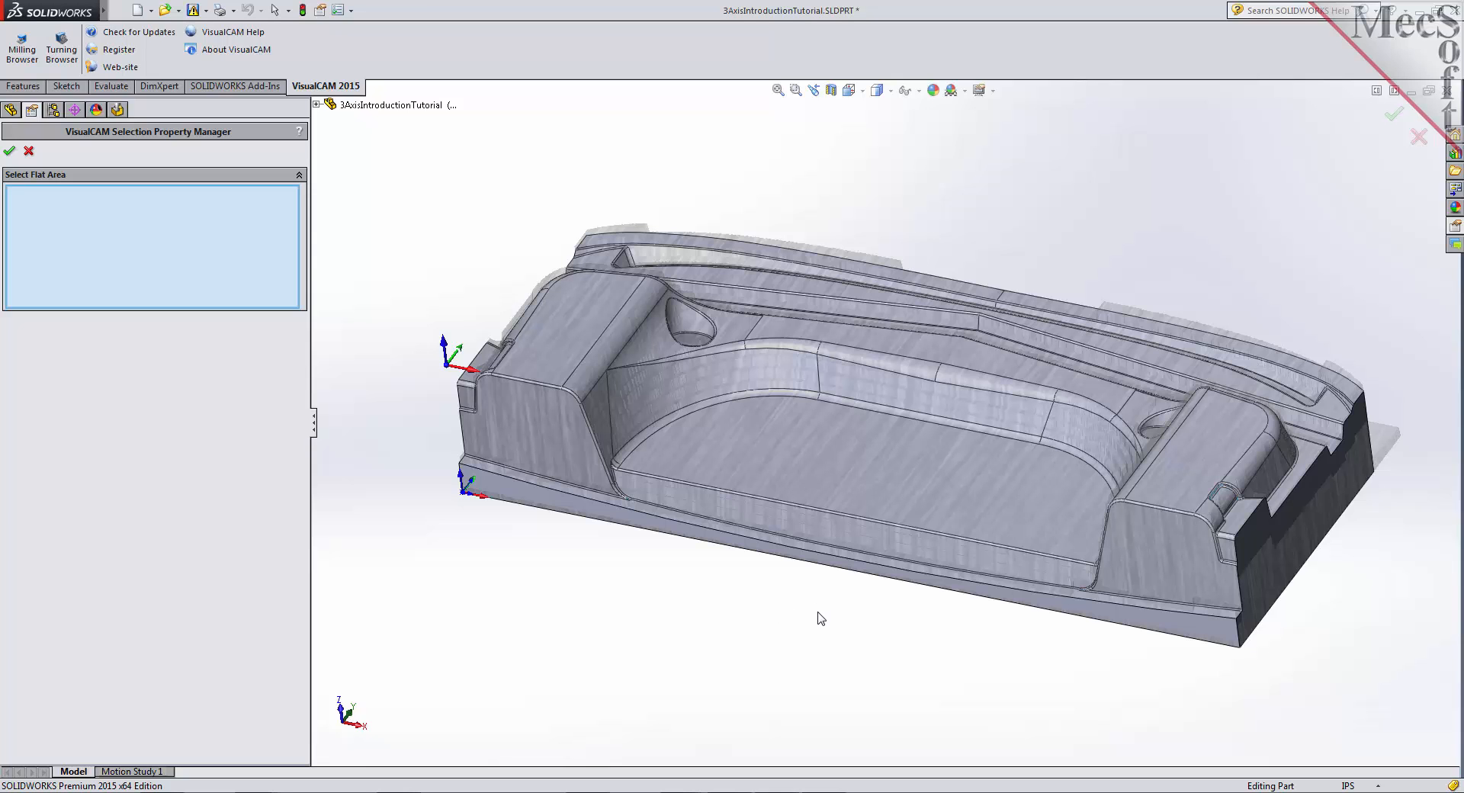
pyautogui.moveTo(819, 618); pyautogui.dragTo(839, 333, button='middle')
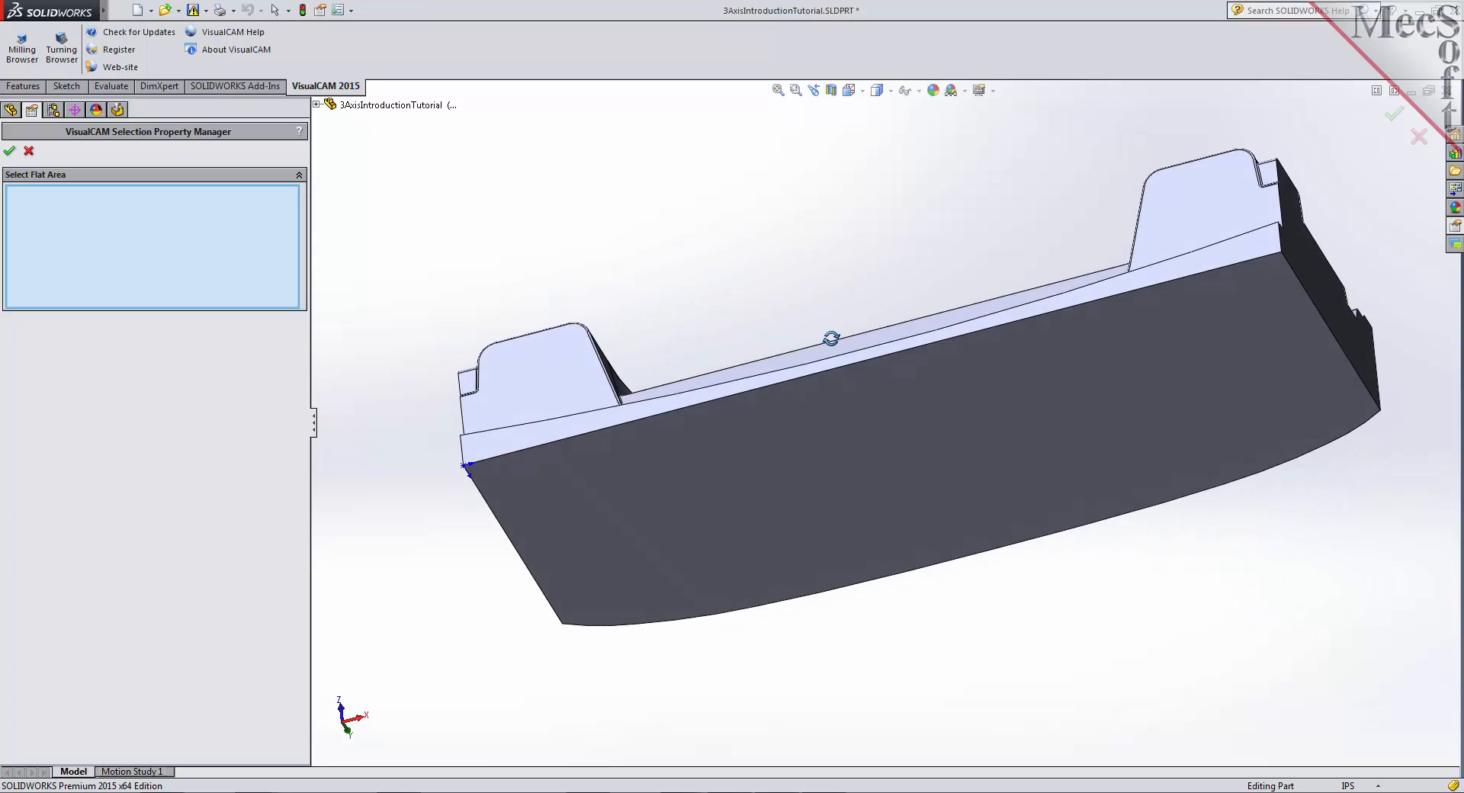
pyautogui.click(882, 458)
pyautogui.scroll(2, 883, 451)
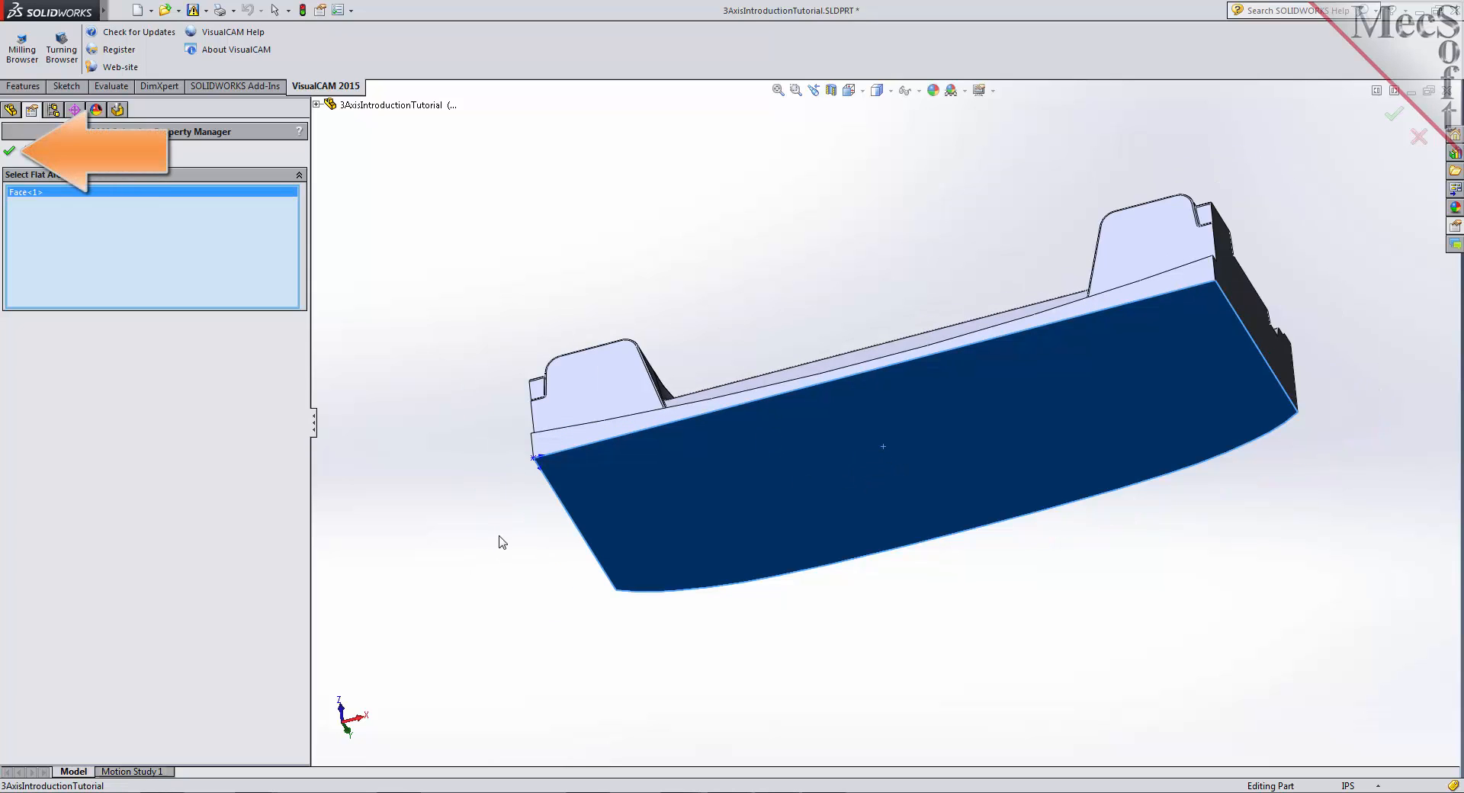
pyautogui.press('Return')
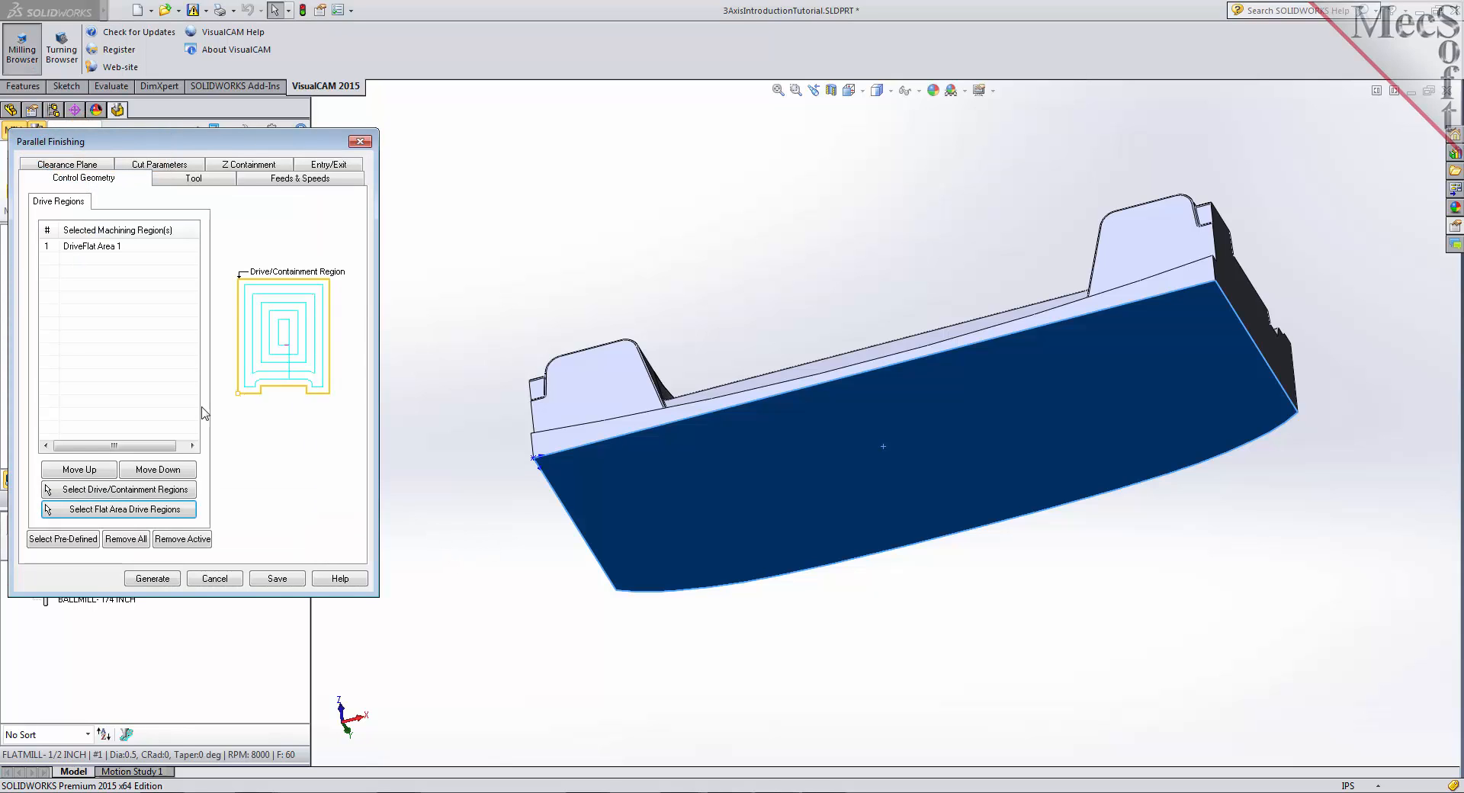
pyautogui.click(113, 252)
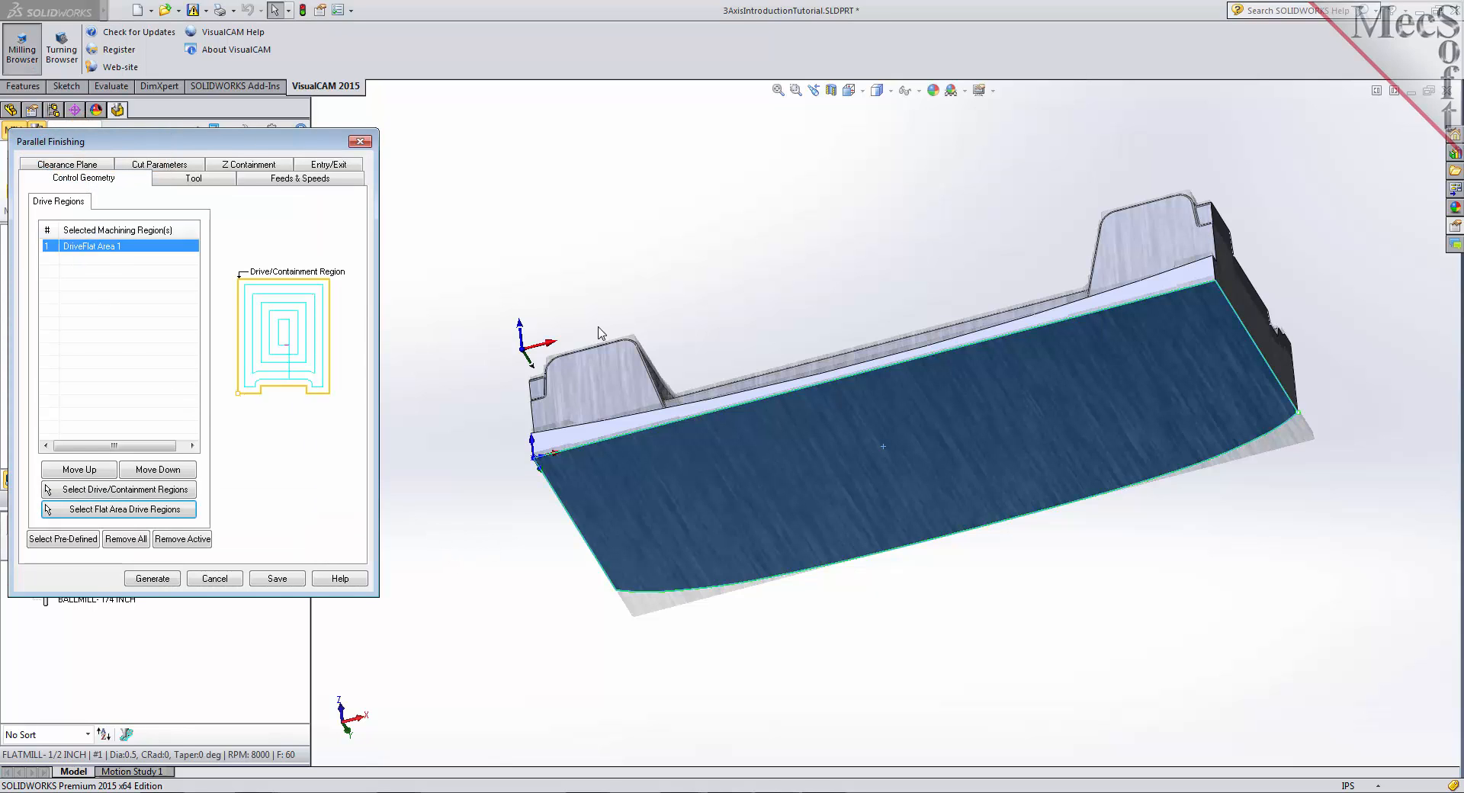
pyautogui.moveTo(767, 288); pyautogui.dragTo(758, 551, button='middle')
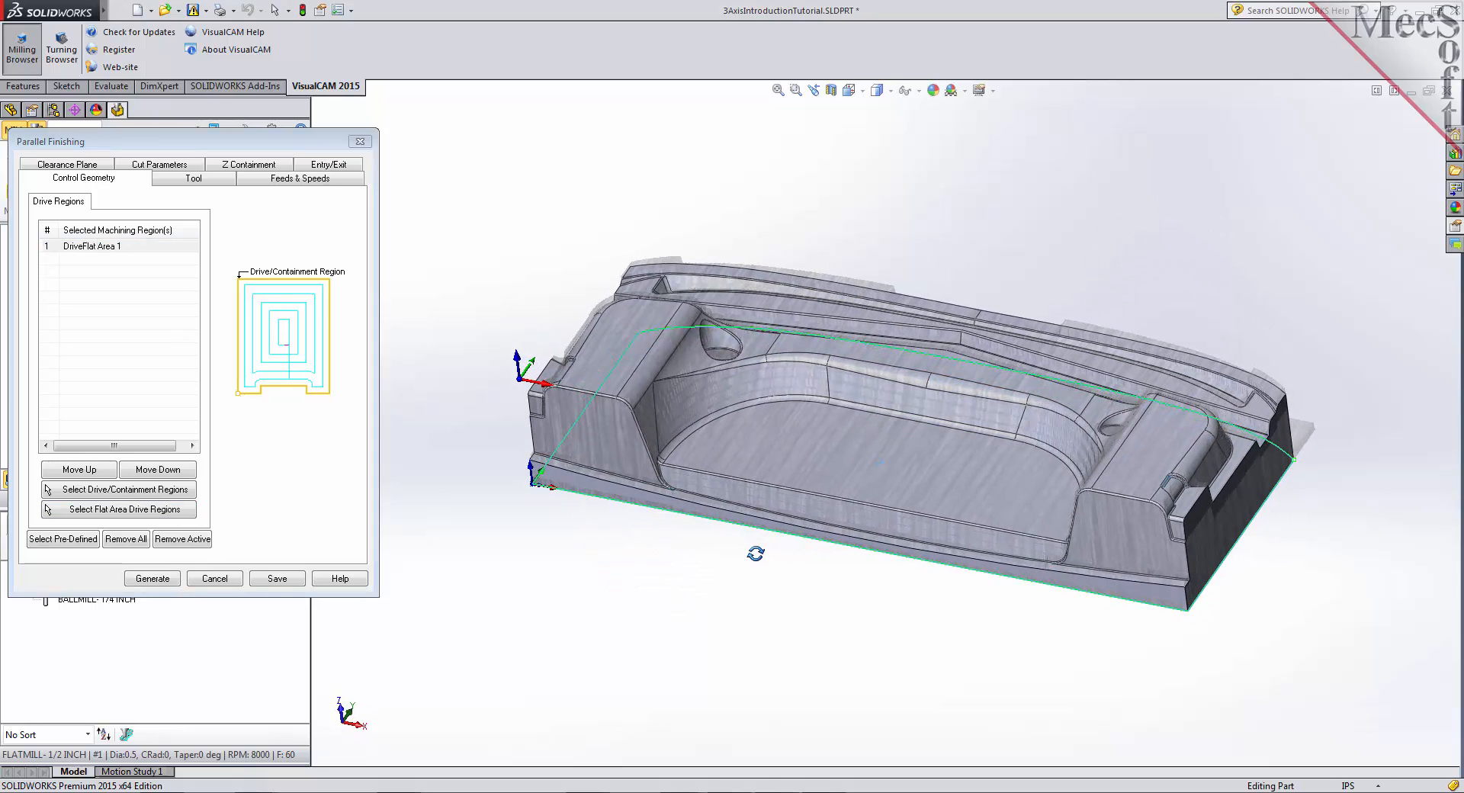
pyautogui.click(107, 250)
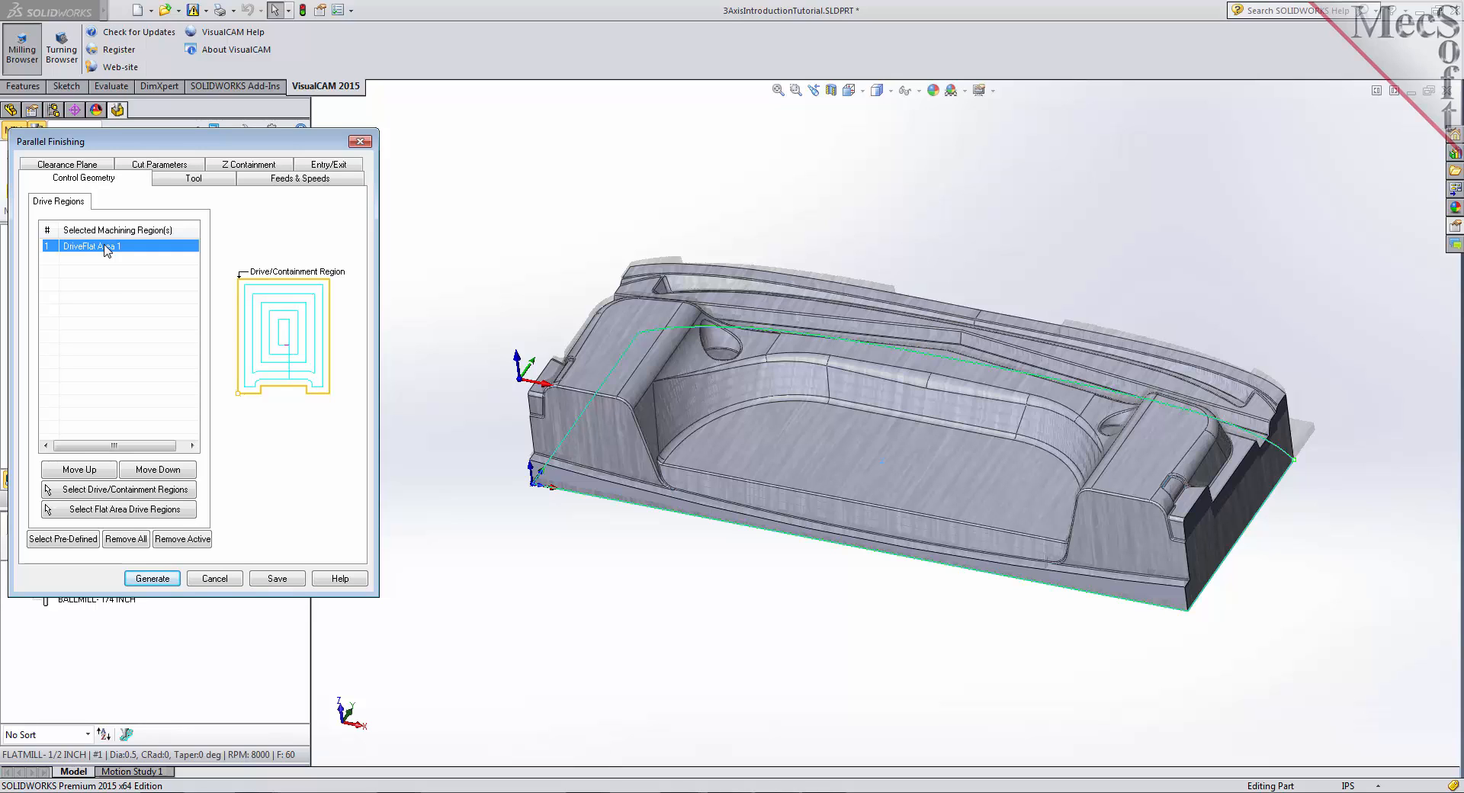
# - Assign the BALLMILL- 1/4 INCH tool to the Parallel Finishing operation and go through its angle of cuts and stepover settings
pyautogui.click(210, 182)
pyautogui.click(91, 241)
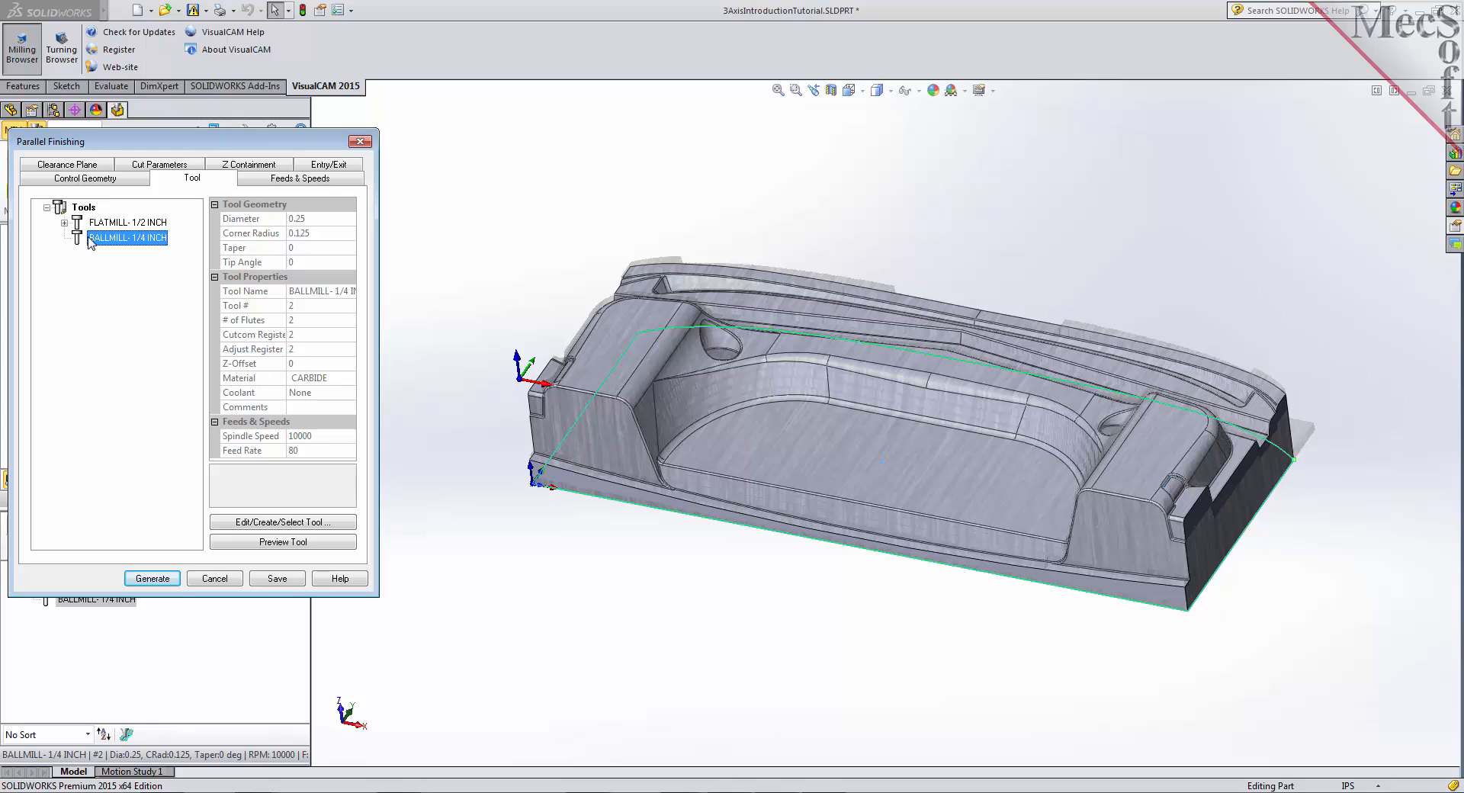
pyautogui.click(137, 166)
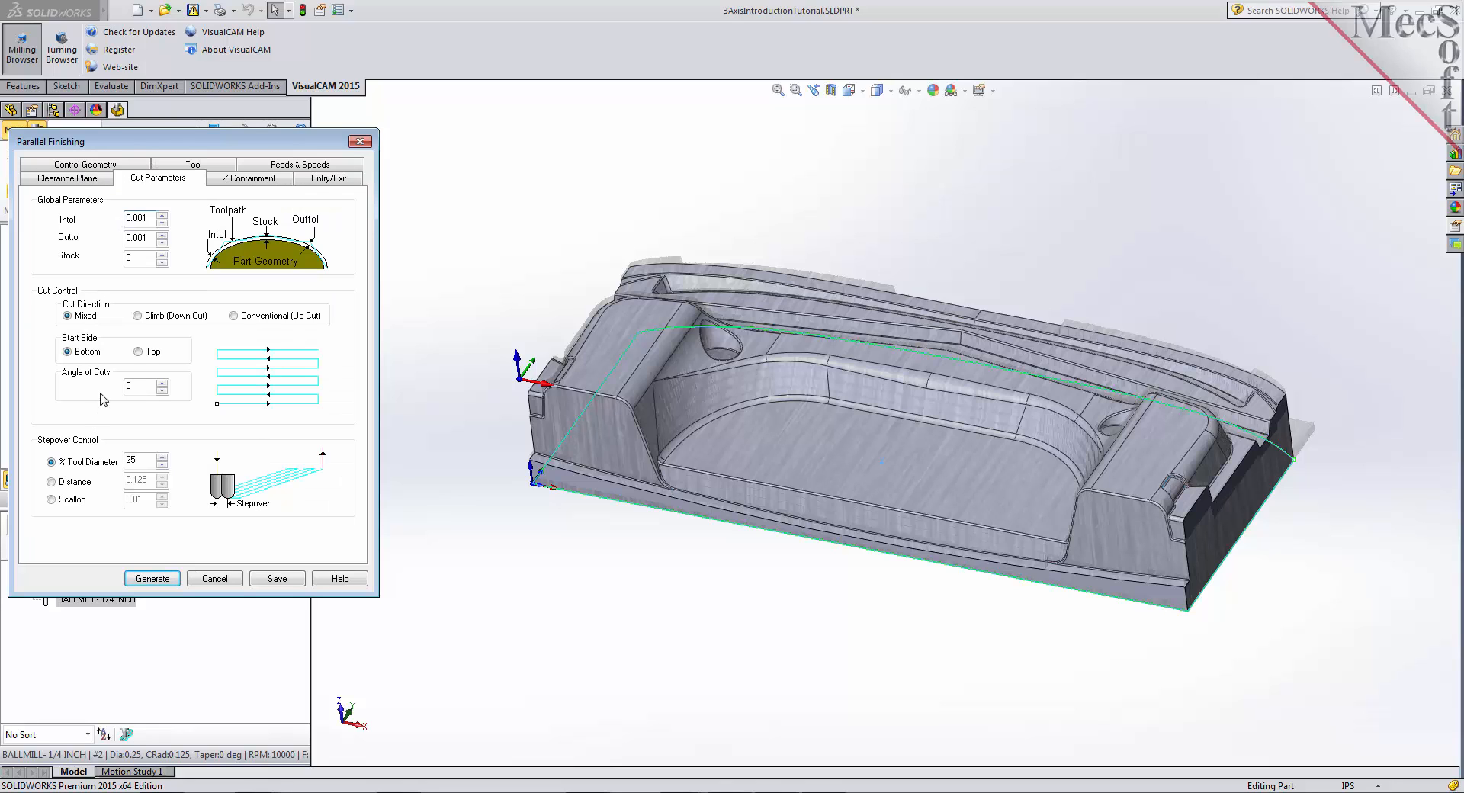
pyautogui.moveTo(142, 385); pyautogui.dragTo(115, 384)
pyautogui.doubleClick(125, 459)
# - Generate the Parallel Finishing toolpath and display it on the part for inspection
pyautogui.click(151, 580)
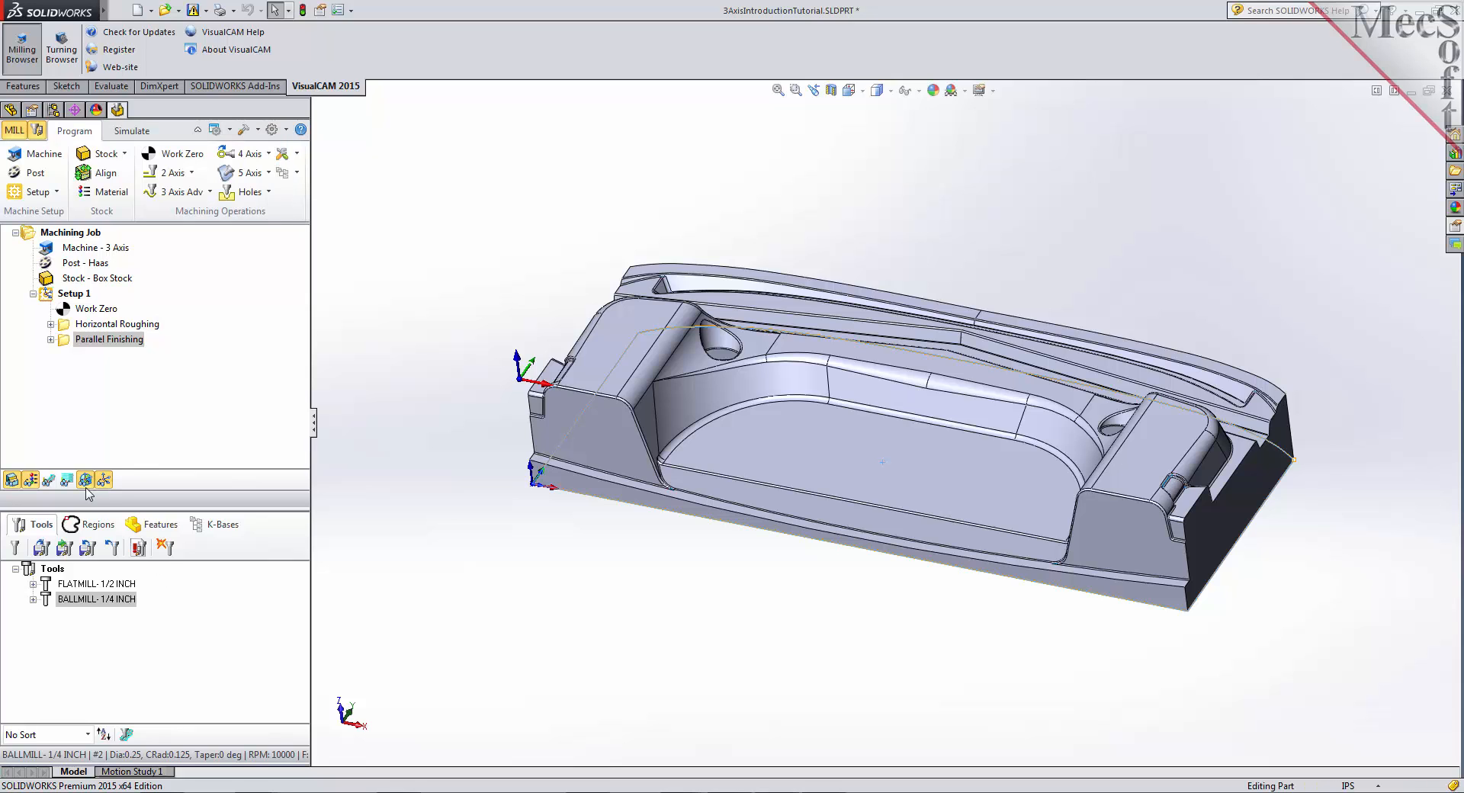
pyautogui.click(49, 480)
pyautogui.moveTo(810, 427); pyautogui.dragTo(848, 415, button='middle')
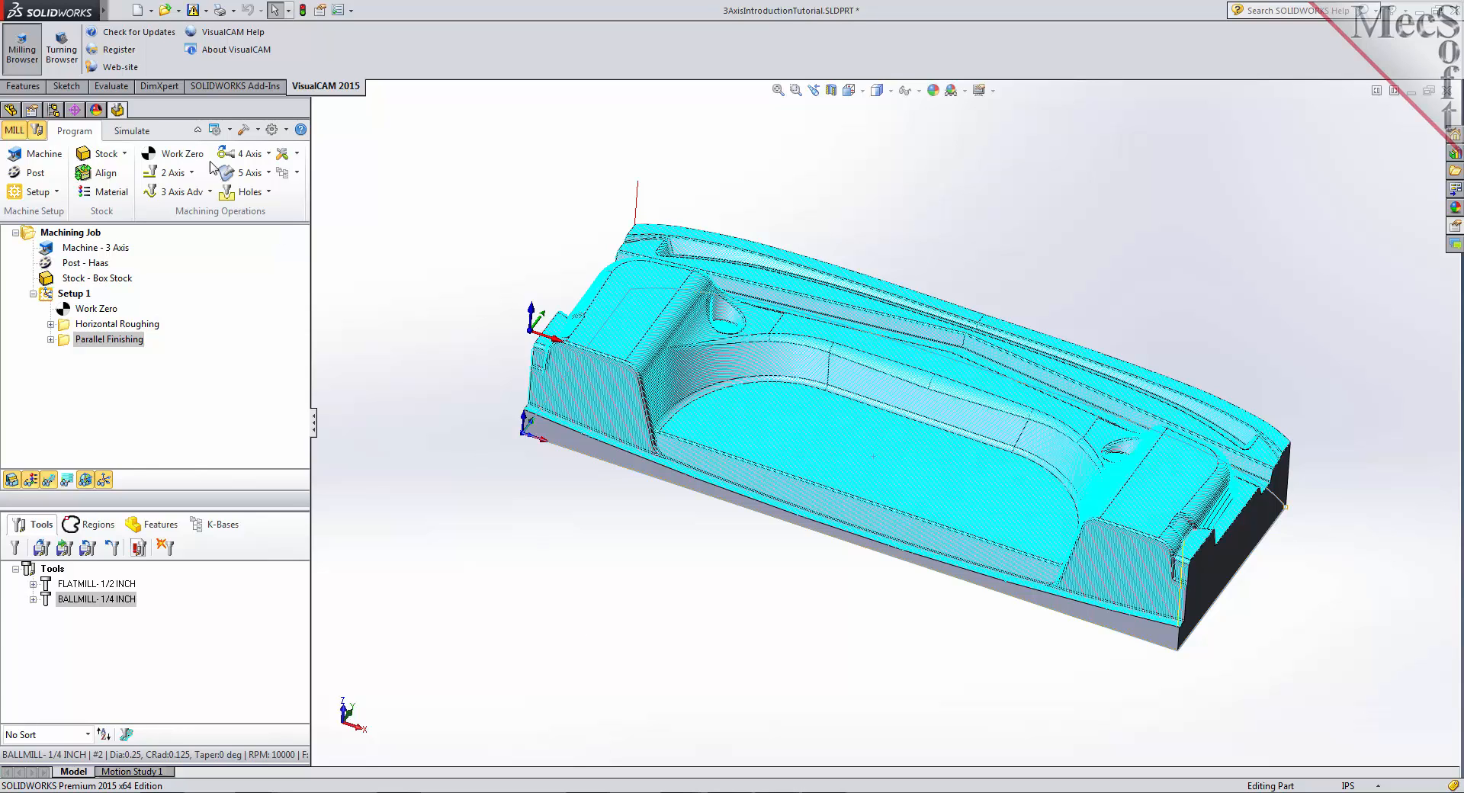
# - Simulate the Parallel Finishing cut to its end and inspect the finished stock with the toolpath hidden
pyautogui.click(136, 131)
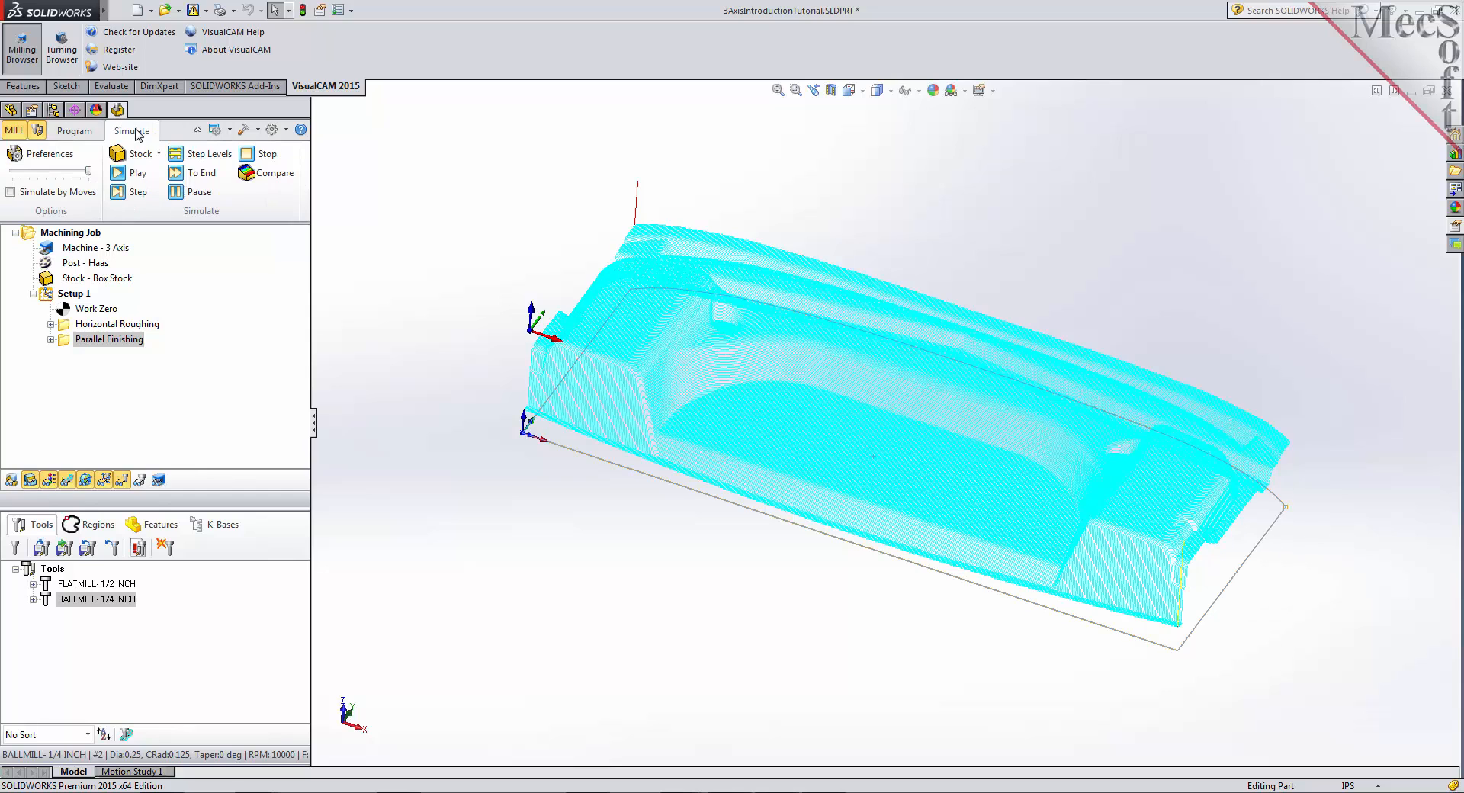
pyautogui.click(138, 174)
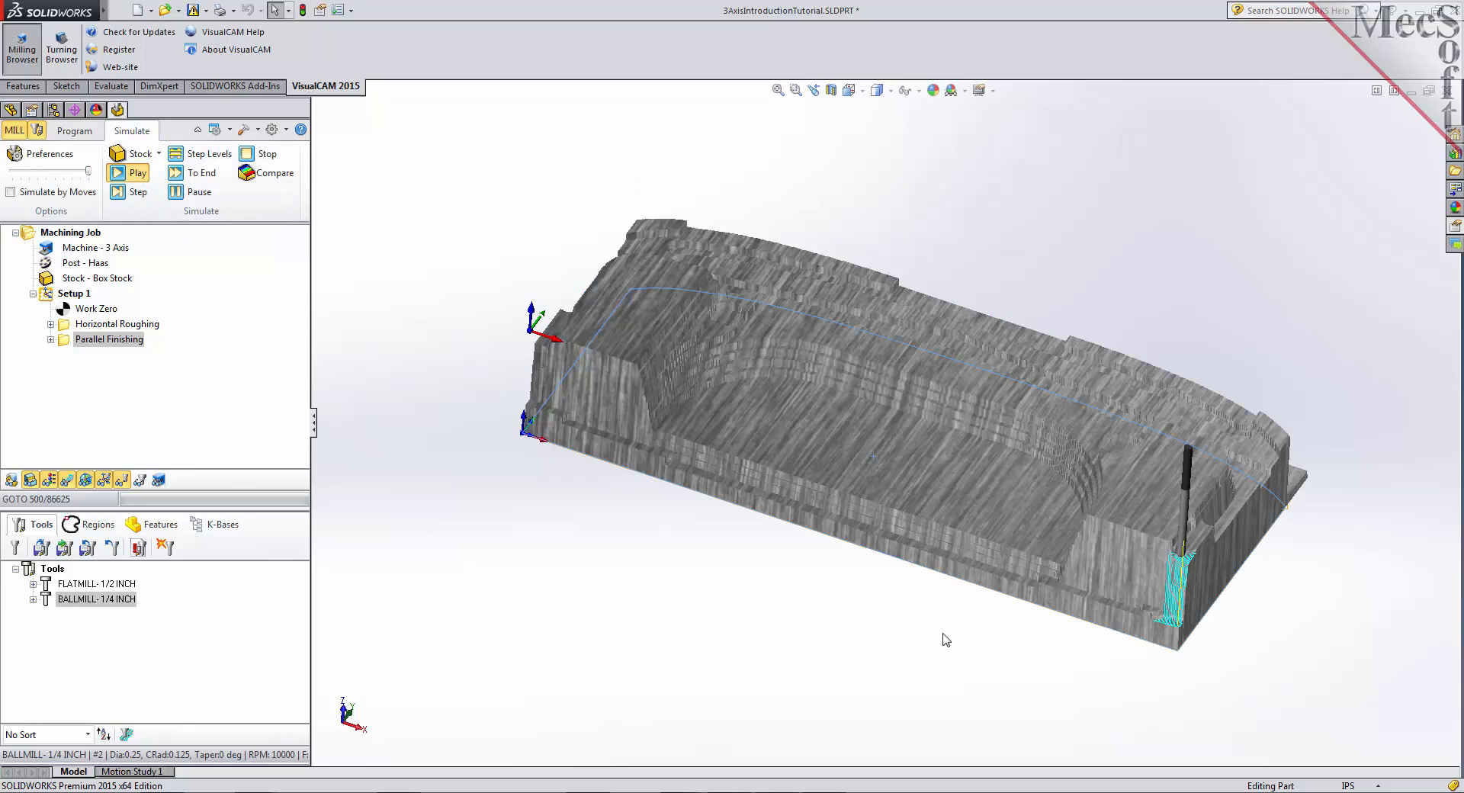
pyautogui.scroll(5, 1312, 635)
pyautogui.scroll(-2, 1286, 626)
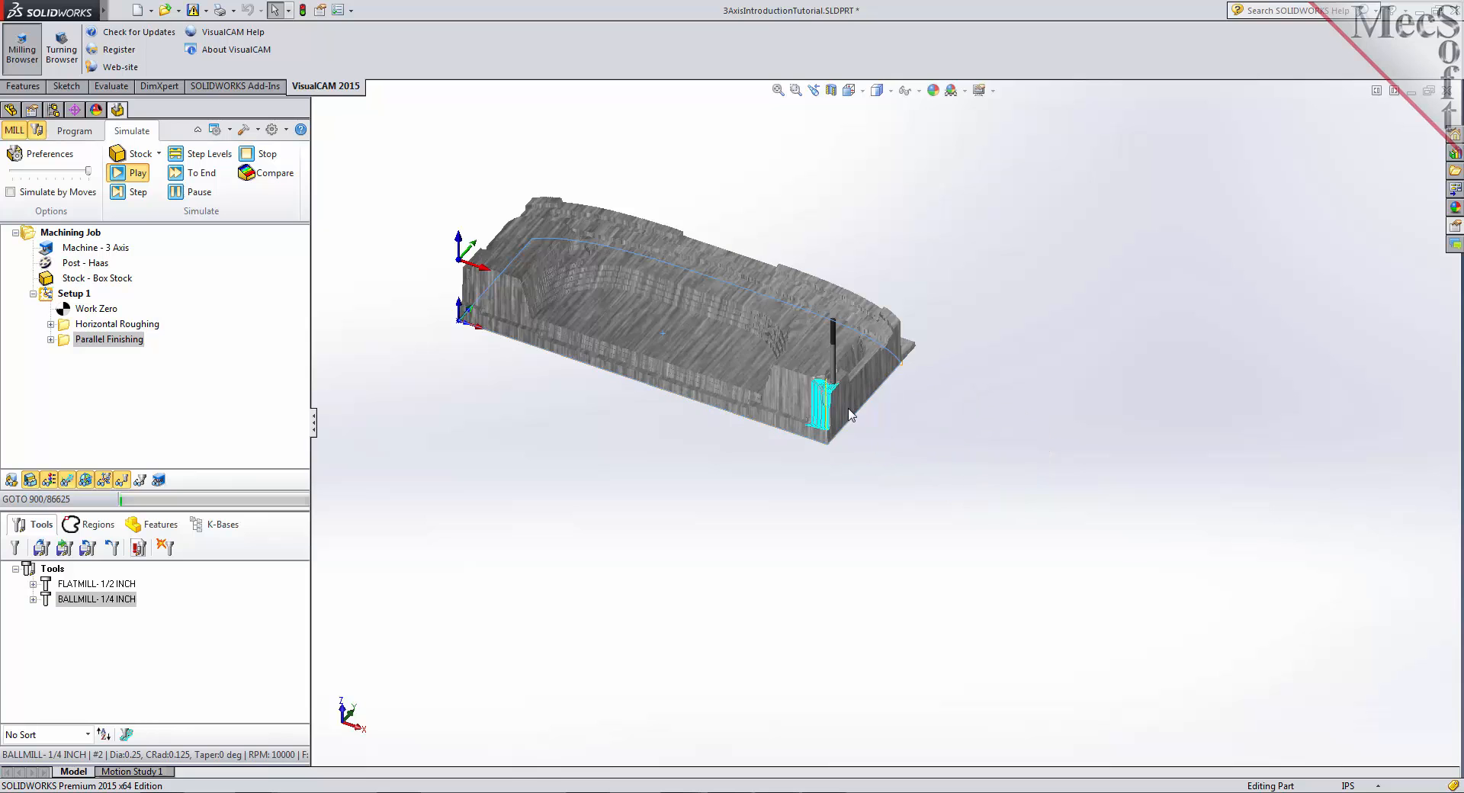
pyautogui.scroll(-3, 850, 413)
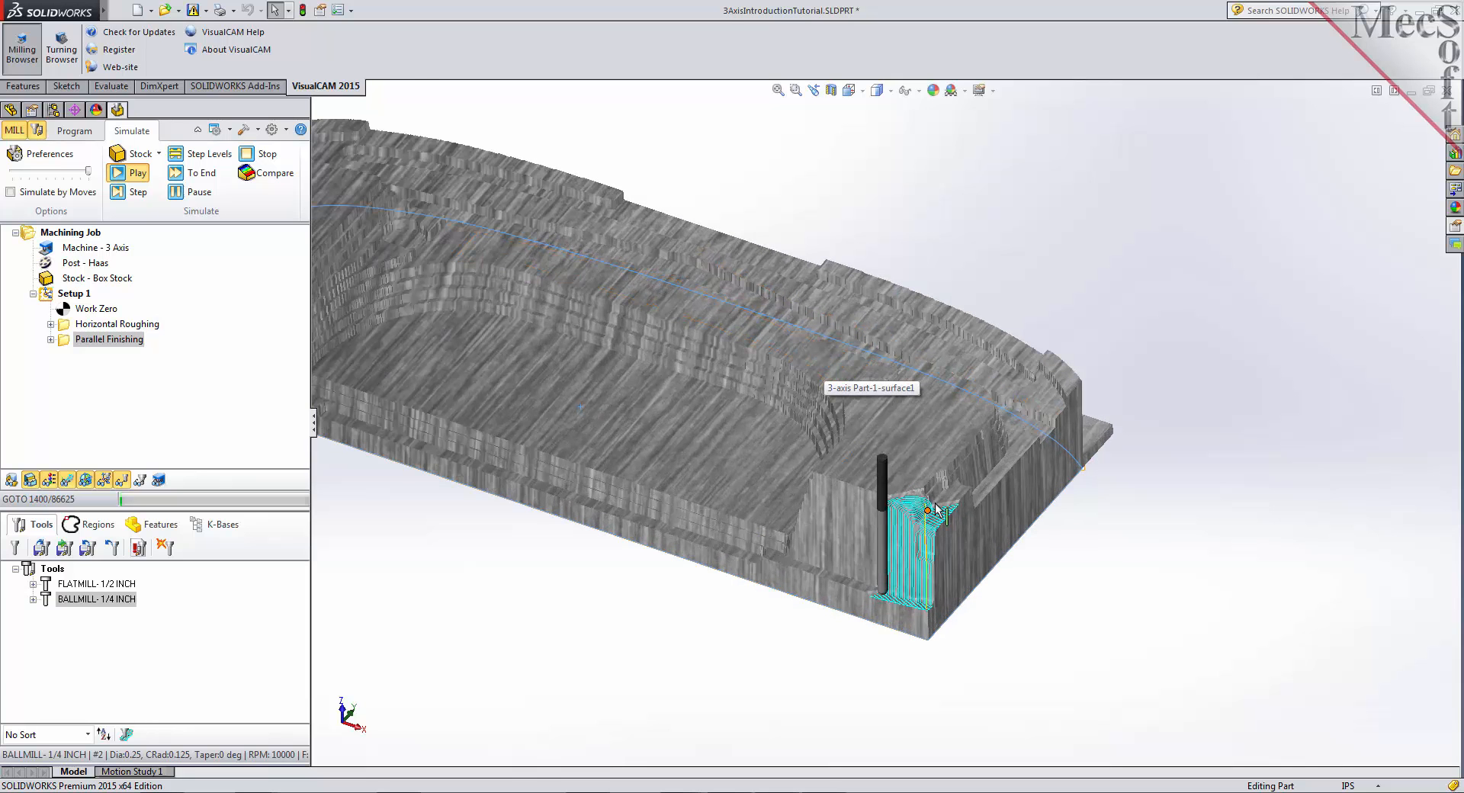
pyautogui.click(204, 174)
pyautogui.click(210, 174)
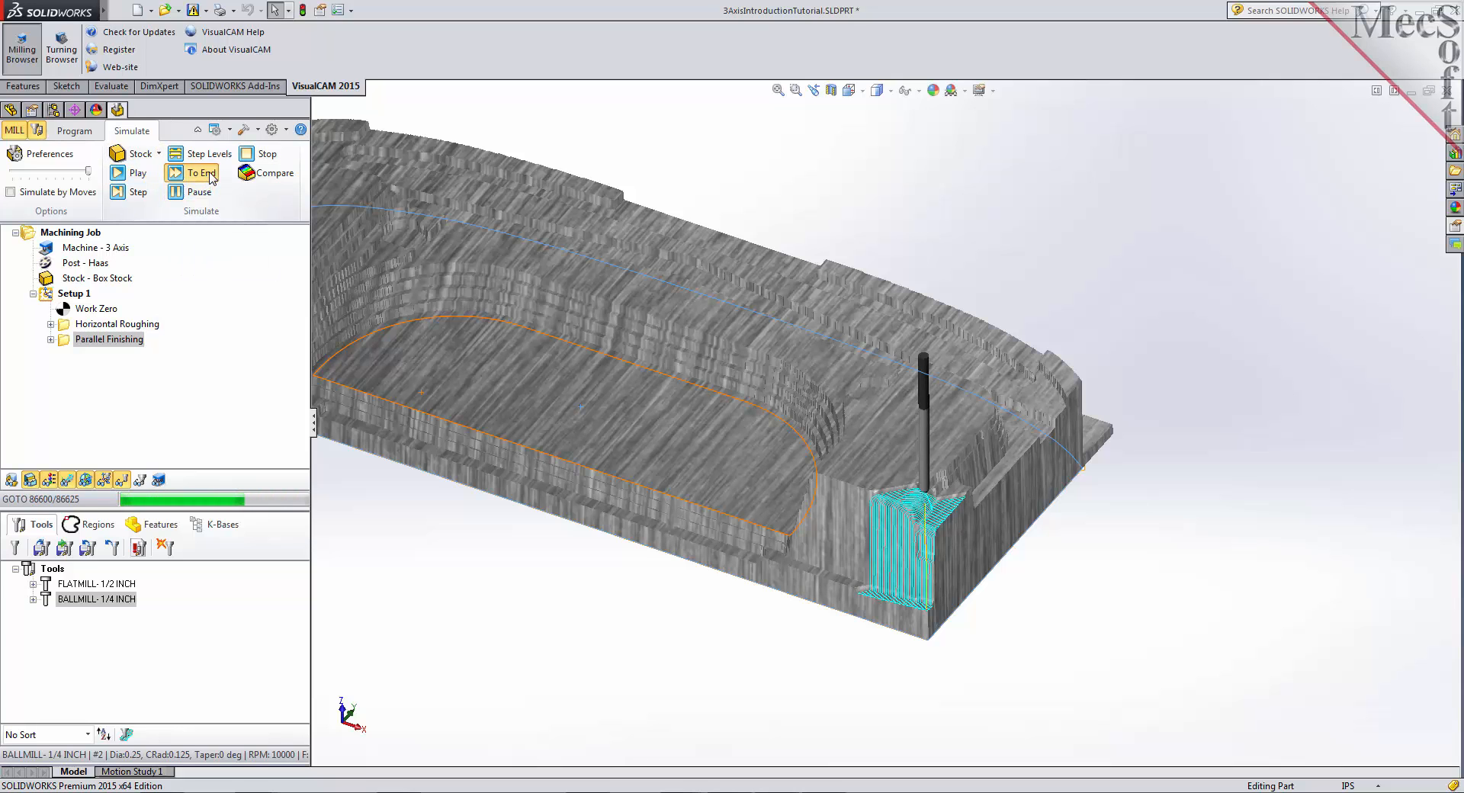
pyautogui.click(66, 479)
pyautogui.moveTo(497, 342); pyautogui.dragTo(511, 402, button='middle')
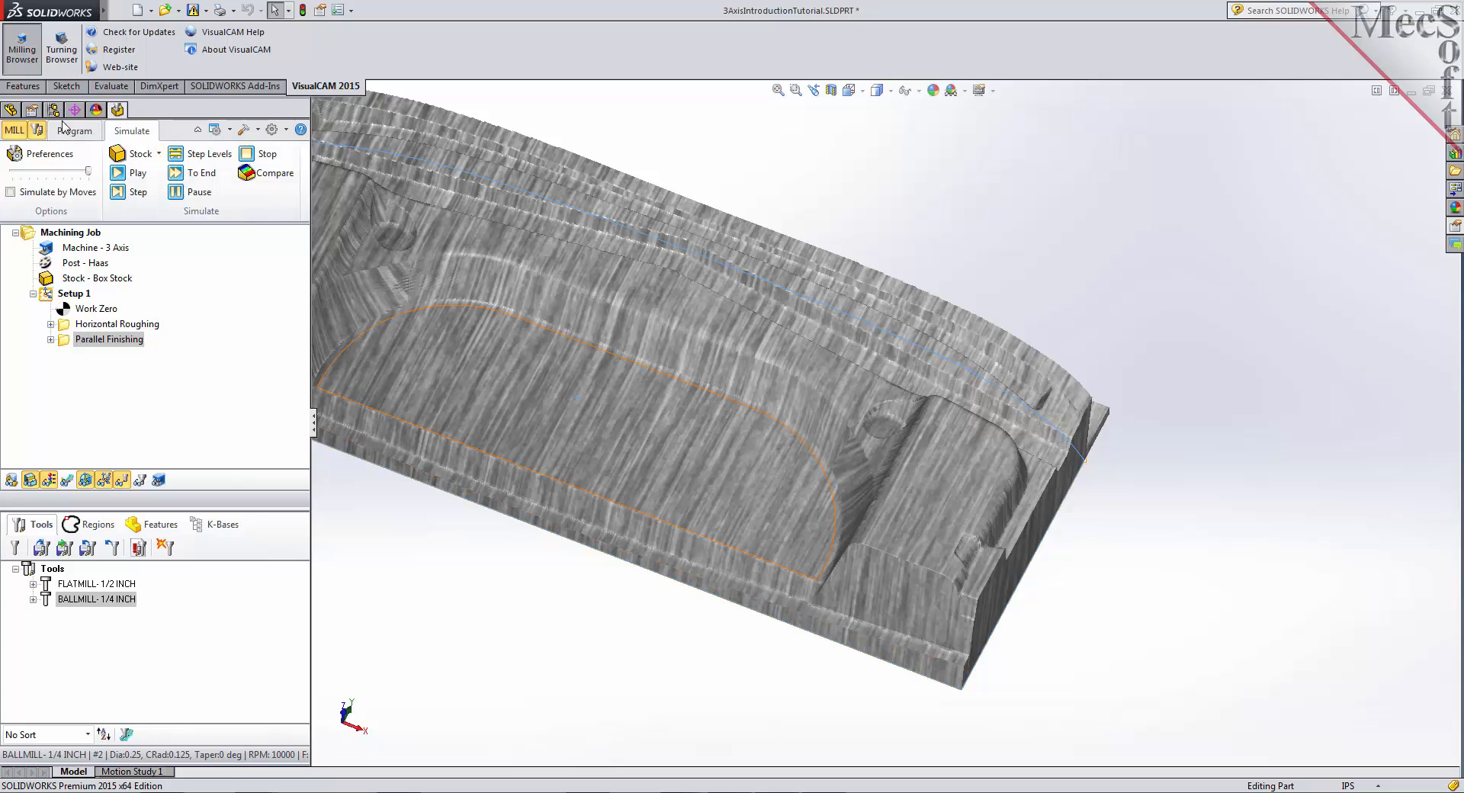
# - Start a 3-axis Radial Machining operation and select the upper edge loop of the first round pocket as a drive/containment region
pyautogui.click(79, 133)
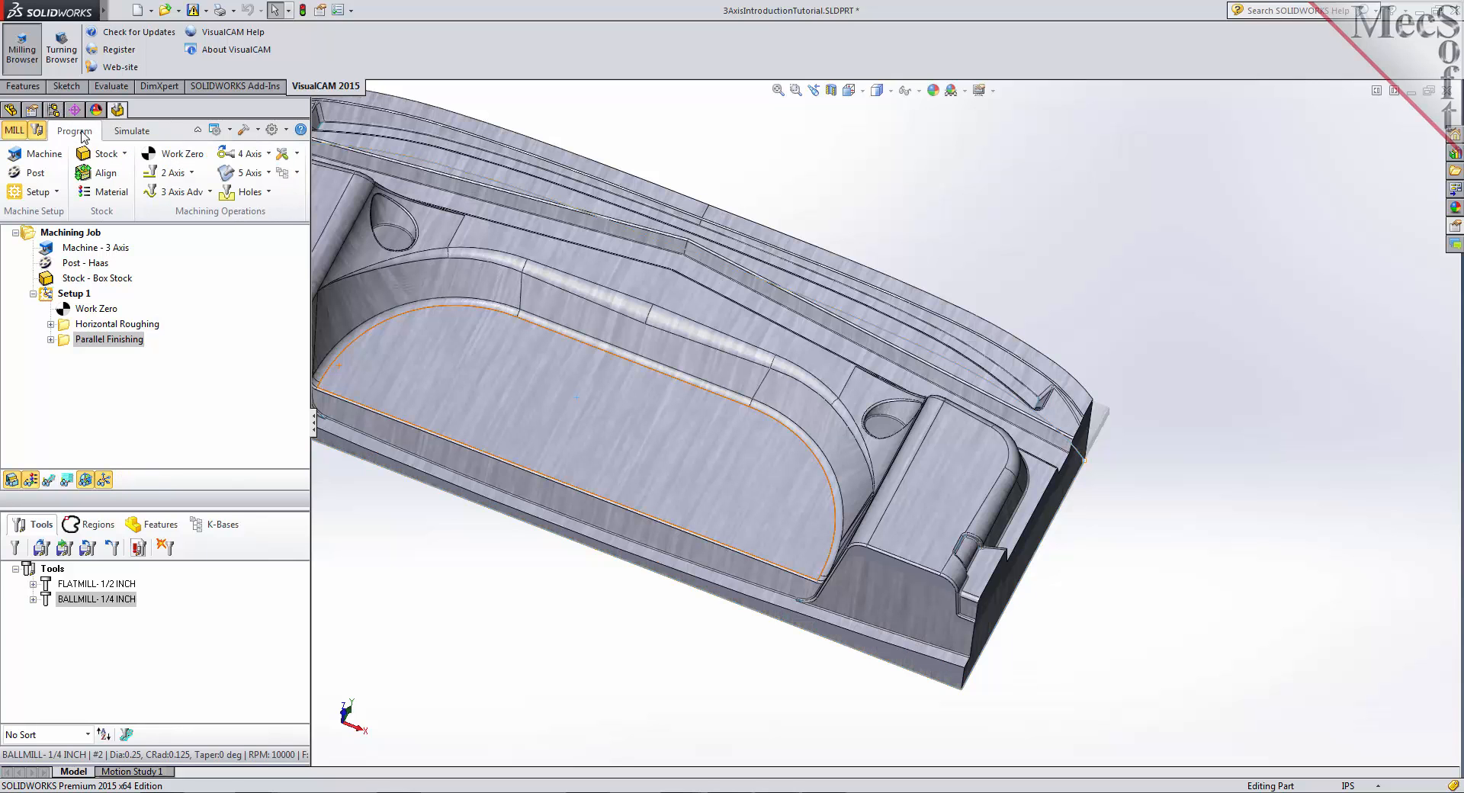
pyautogui.click(210, 192)
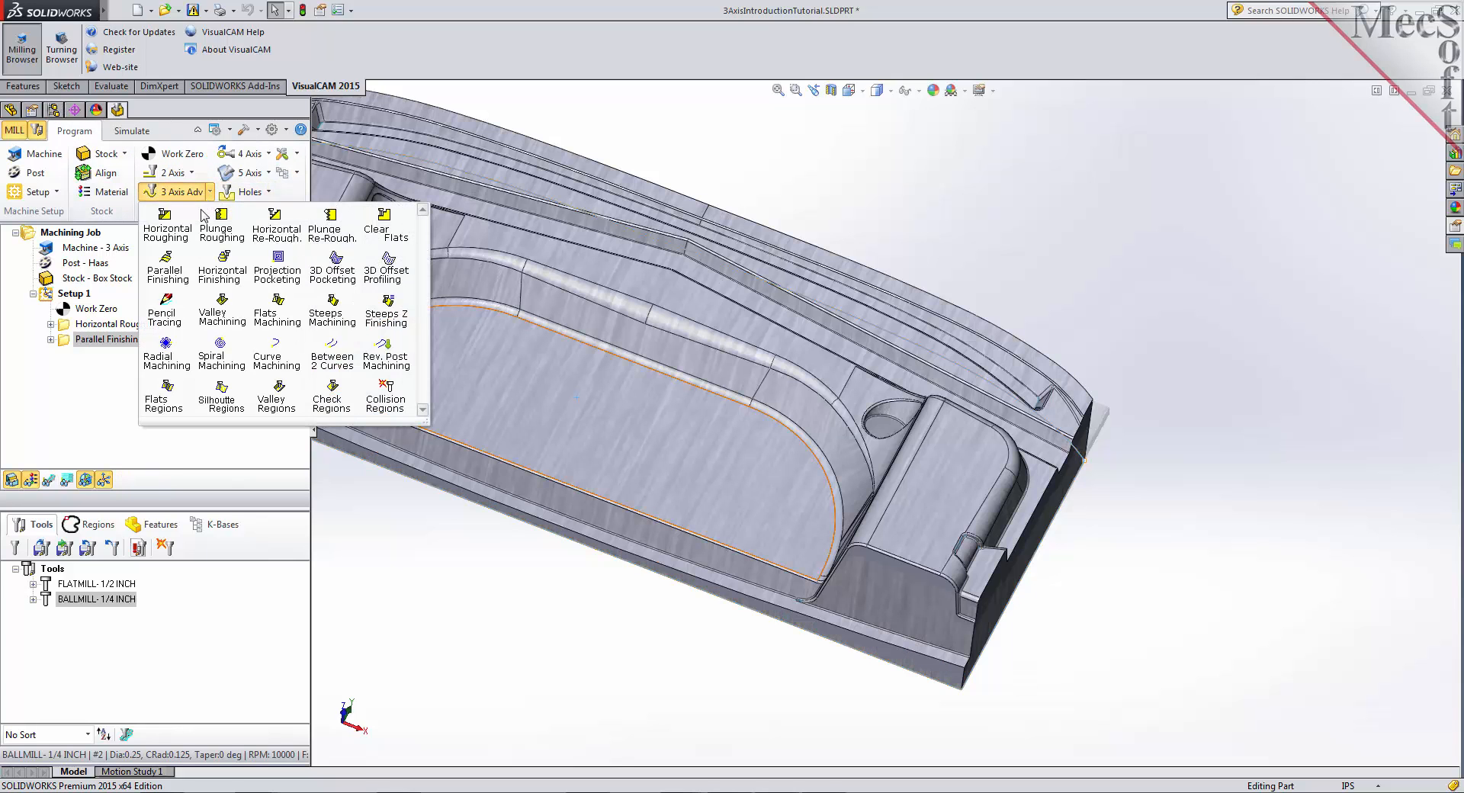
pyautogui.click(180, 366)
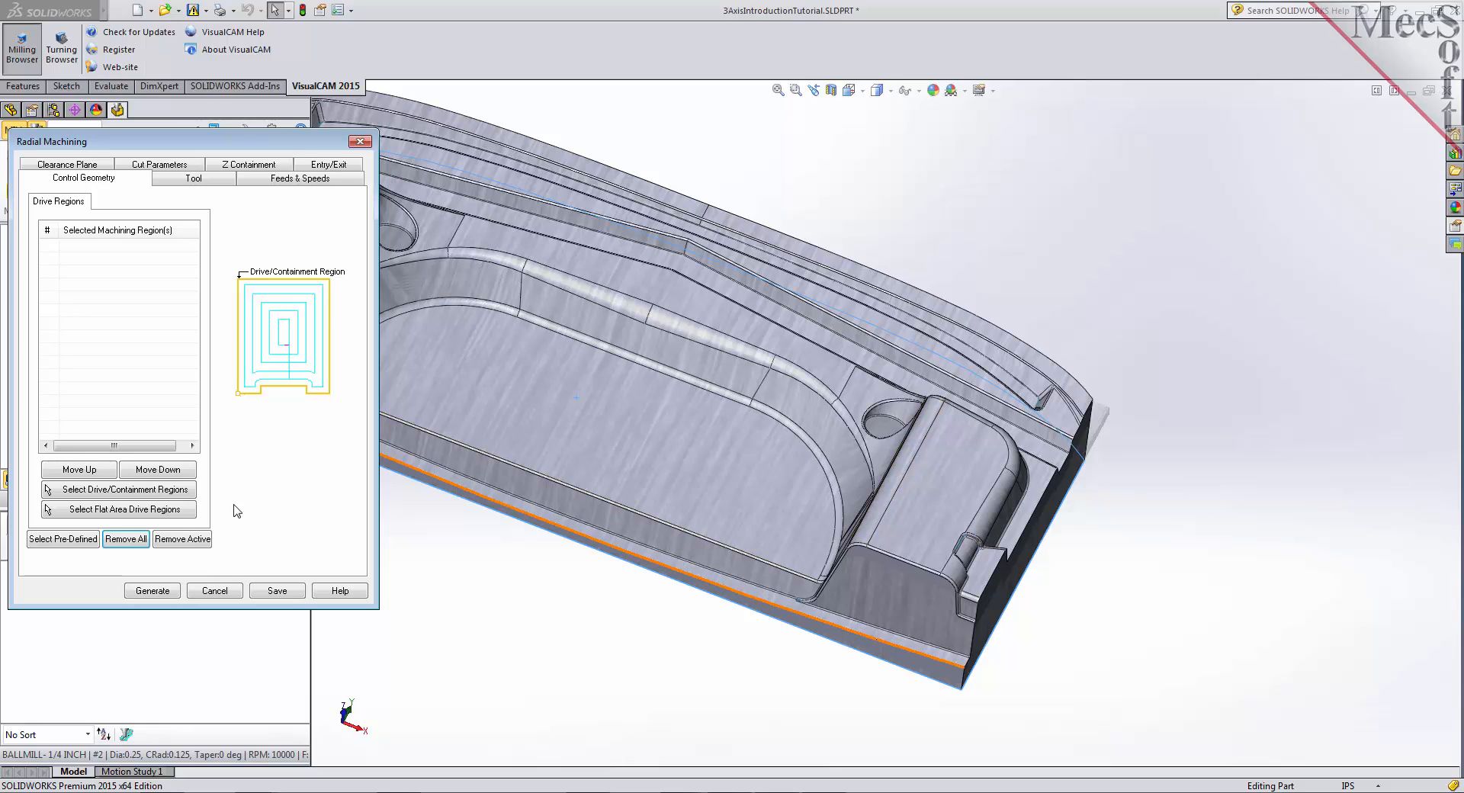
pyautogui.click(170, 494)
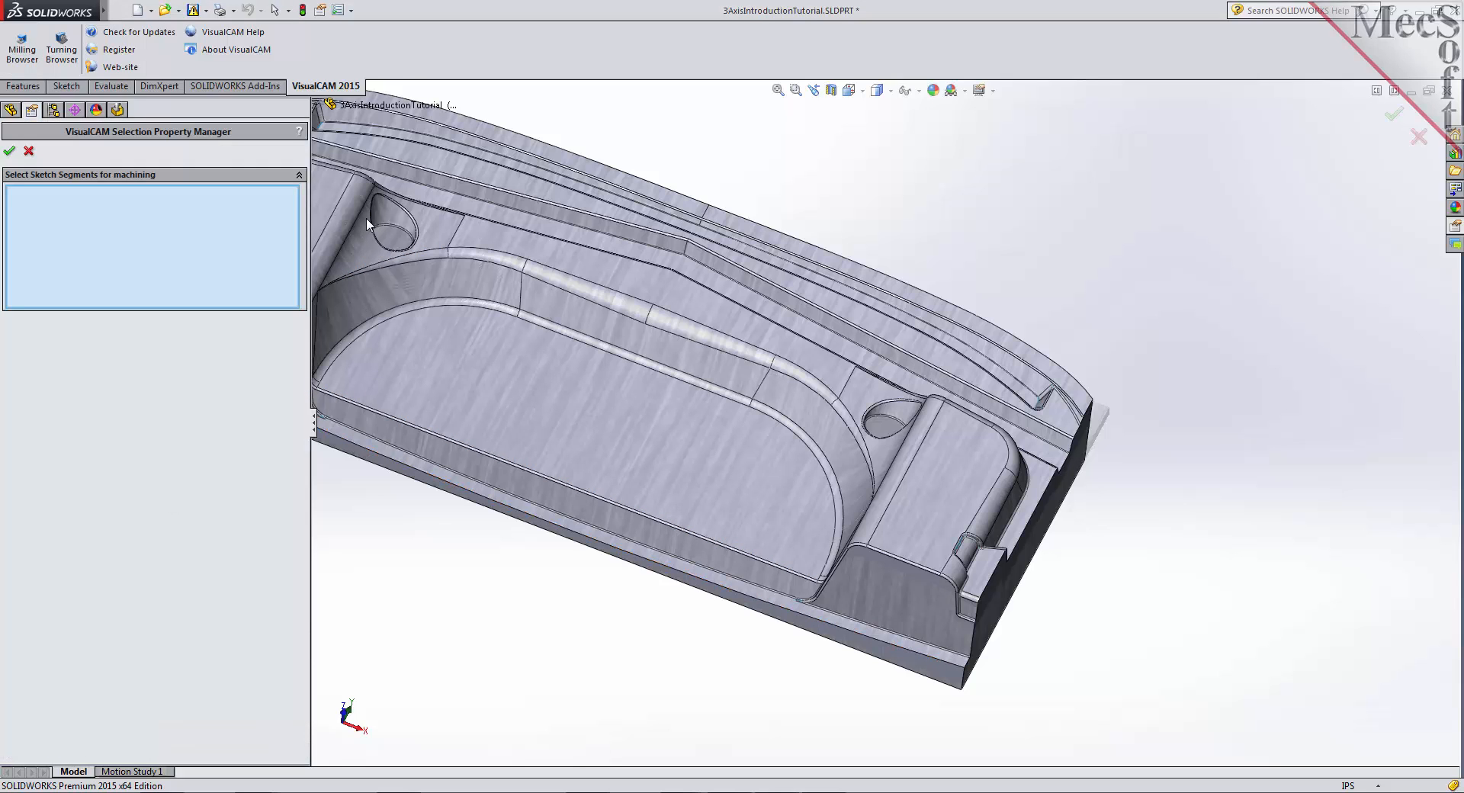
pyautogui.press('f')
pyautogui.scroll(-5, 626, 343)
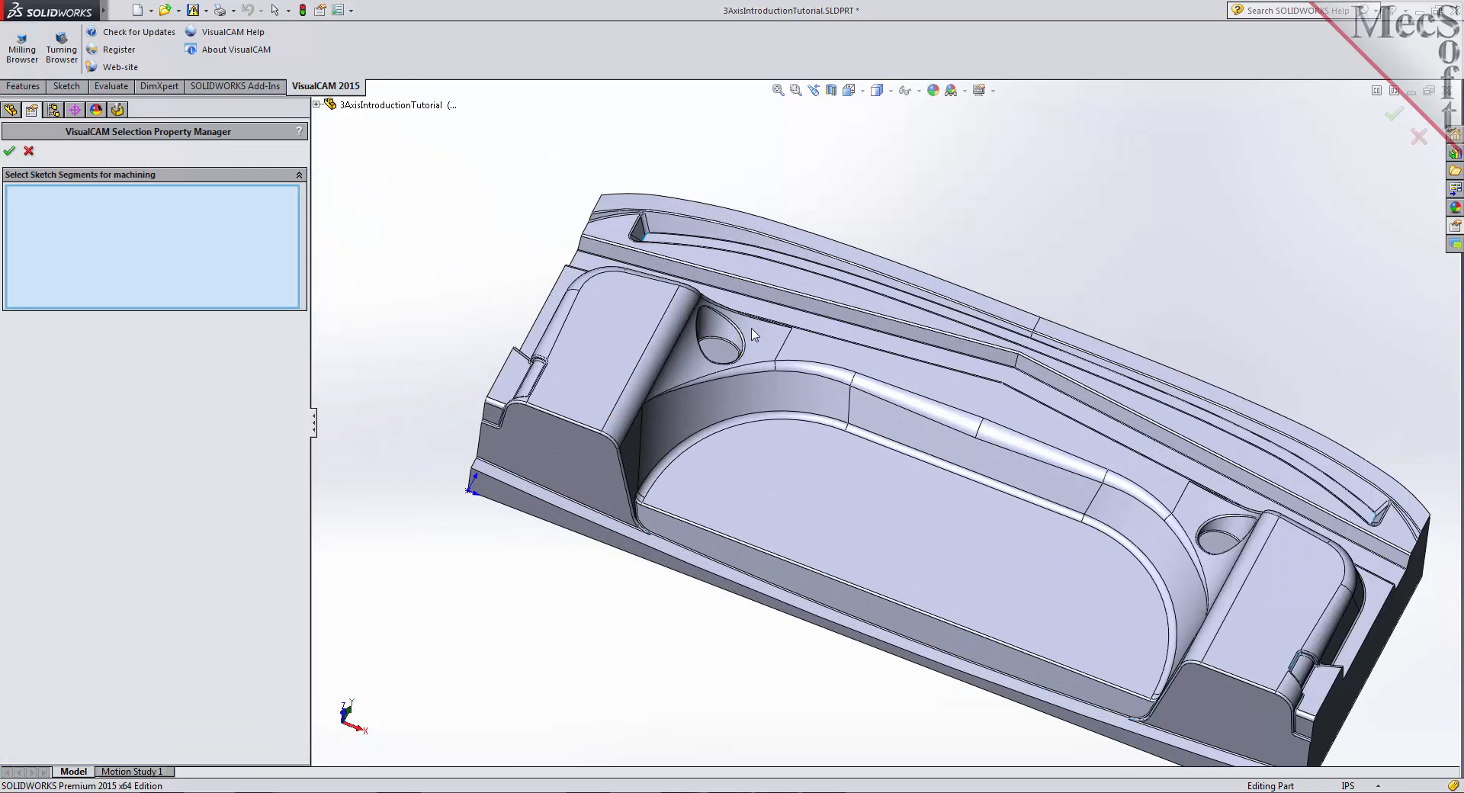
pyautogui.scroll(-3, 753, 336)
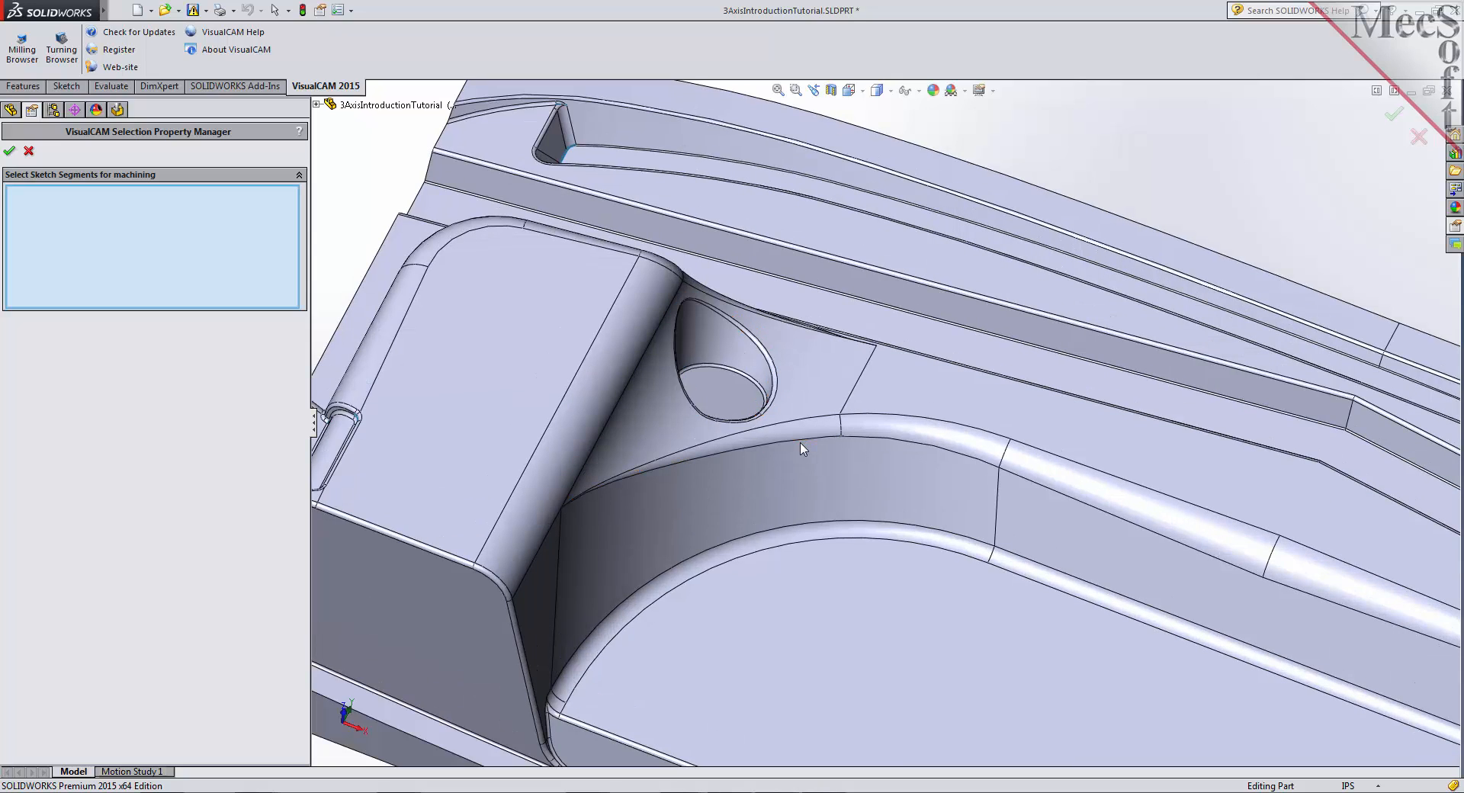
pyautogui.rightClick(741, 329)
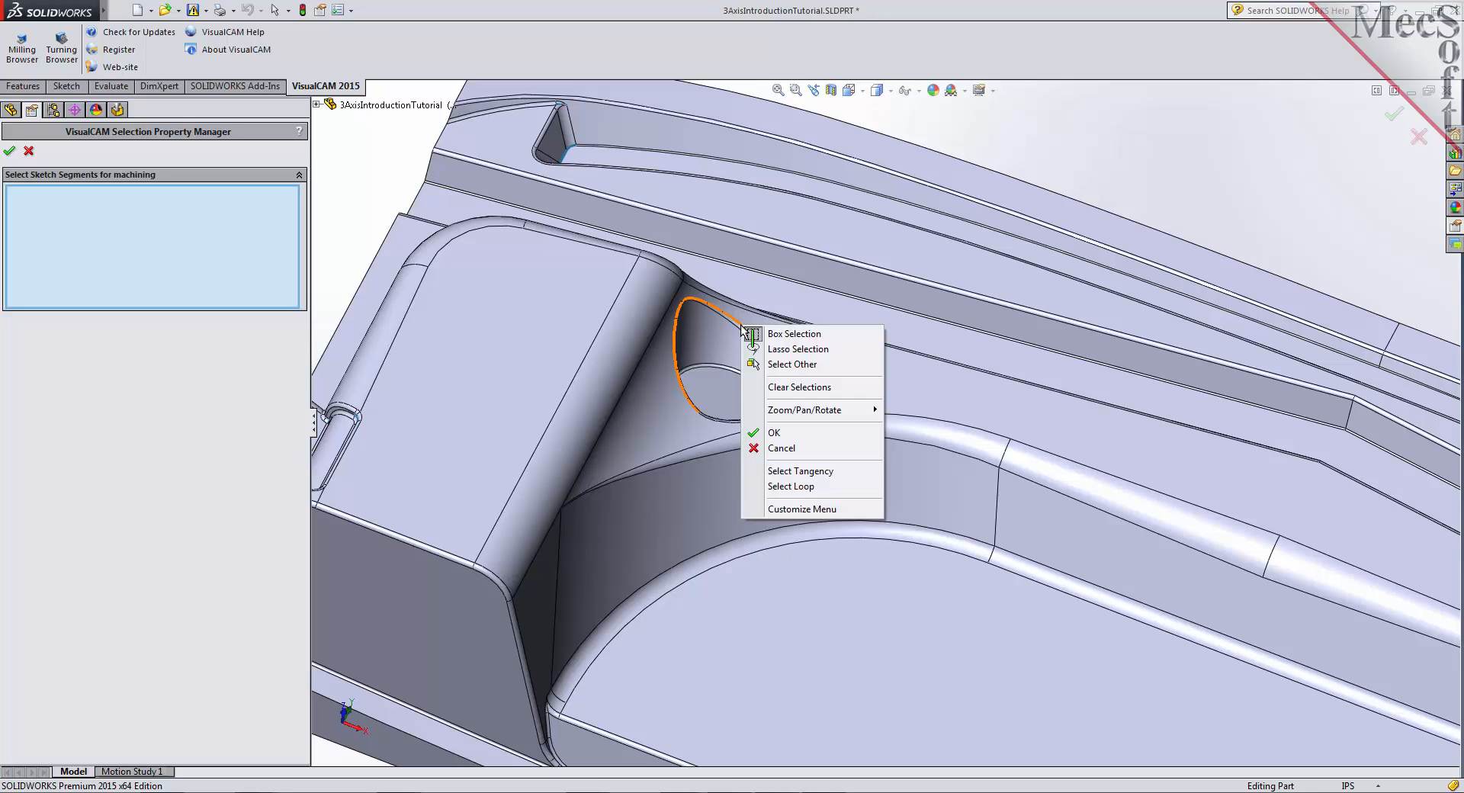
pyautogui.click(814, 487)
# - Add the upper edge loop of the second round pocket at the part's opposite end and accept the drive/containment regions
pyautogui.scroll(-3, 1051, 529)
pyautogui.scroll(5, 969, 537)
pyautogui.scroll(1, 942, 565)
pyautogui.scroll(-6, 1362, 595)
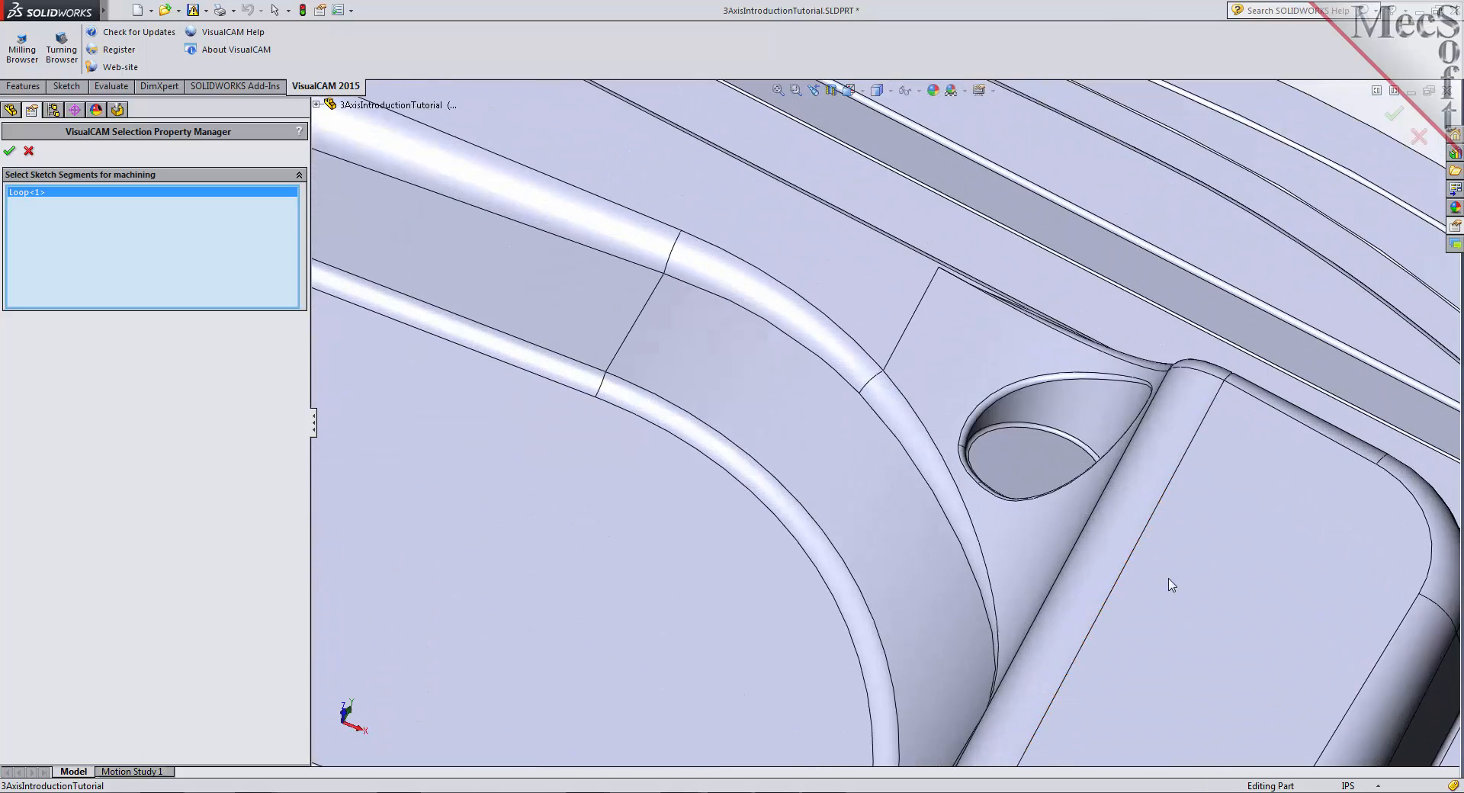
pyautogui.rightClick(1009, 385)
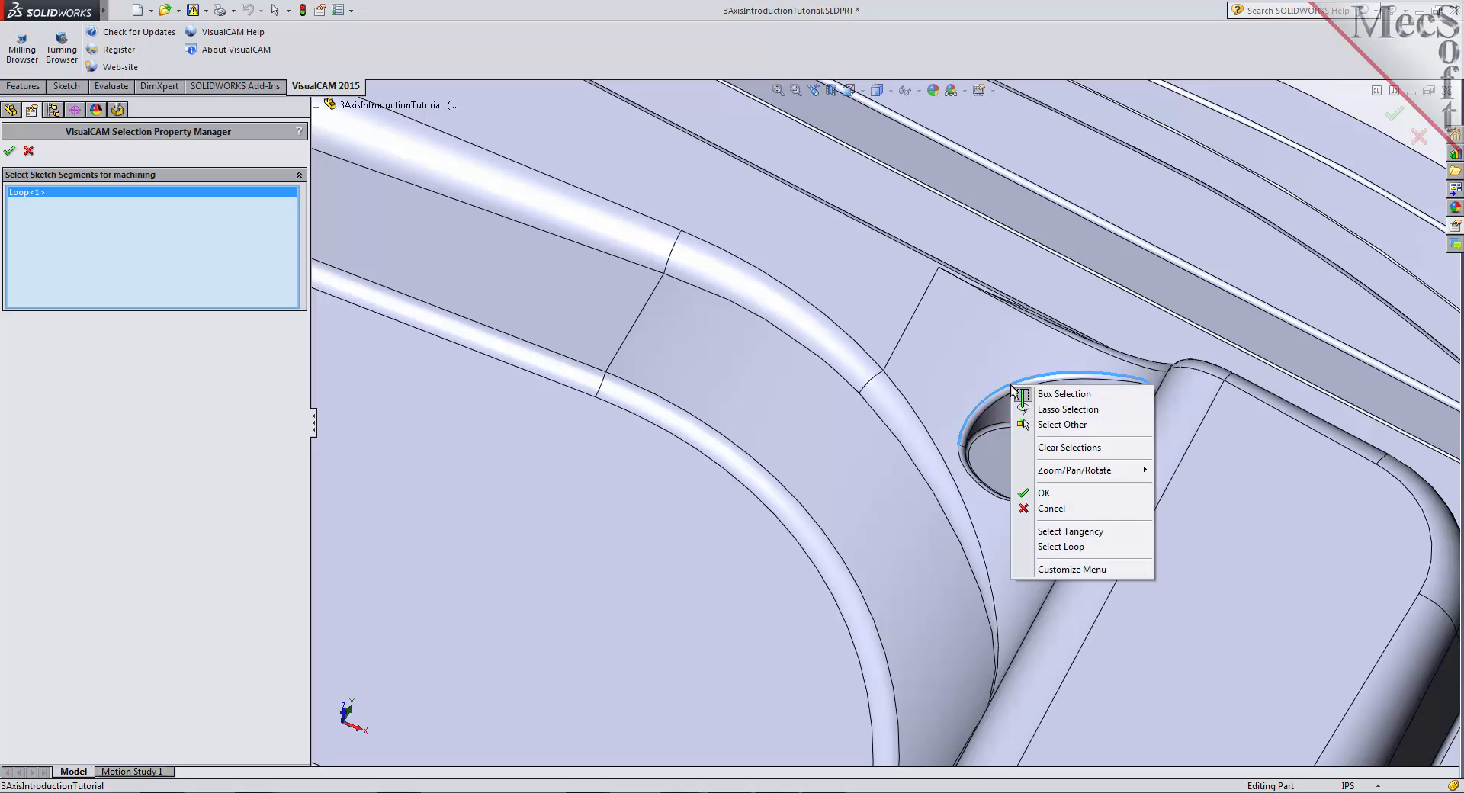
pyautogui.click(1071, 548)
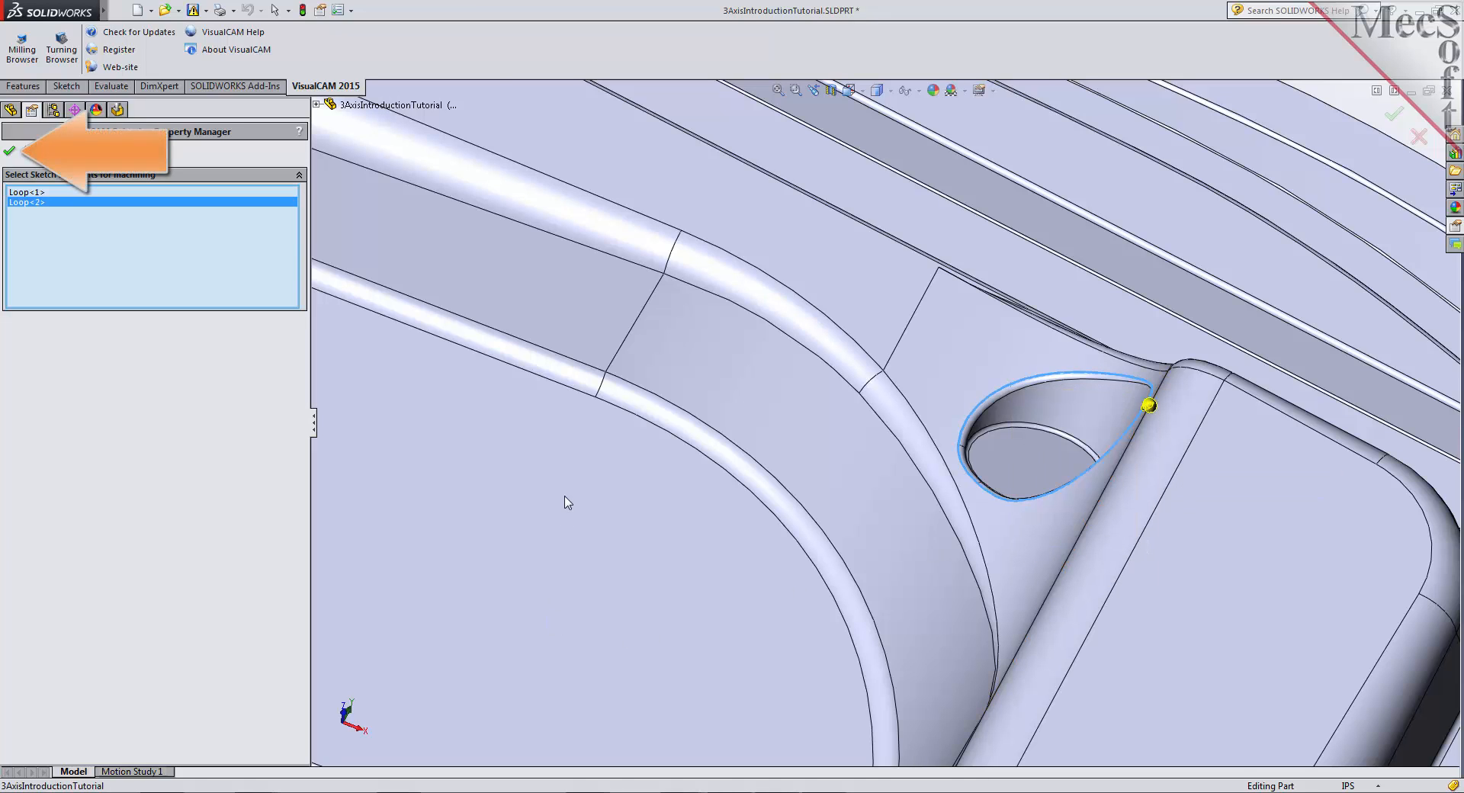
pyautogui.scroll(-3, 565, 499)
pyautogui.scroll(5, 577, 513)
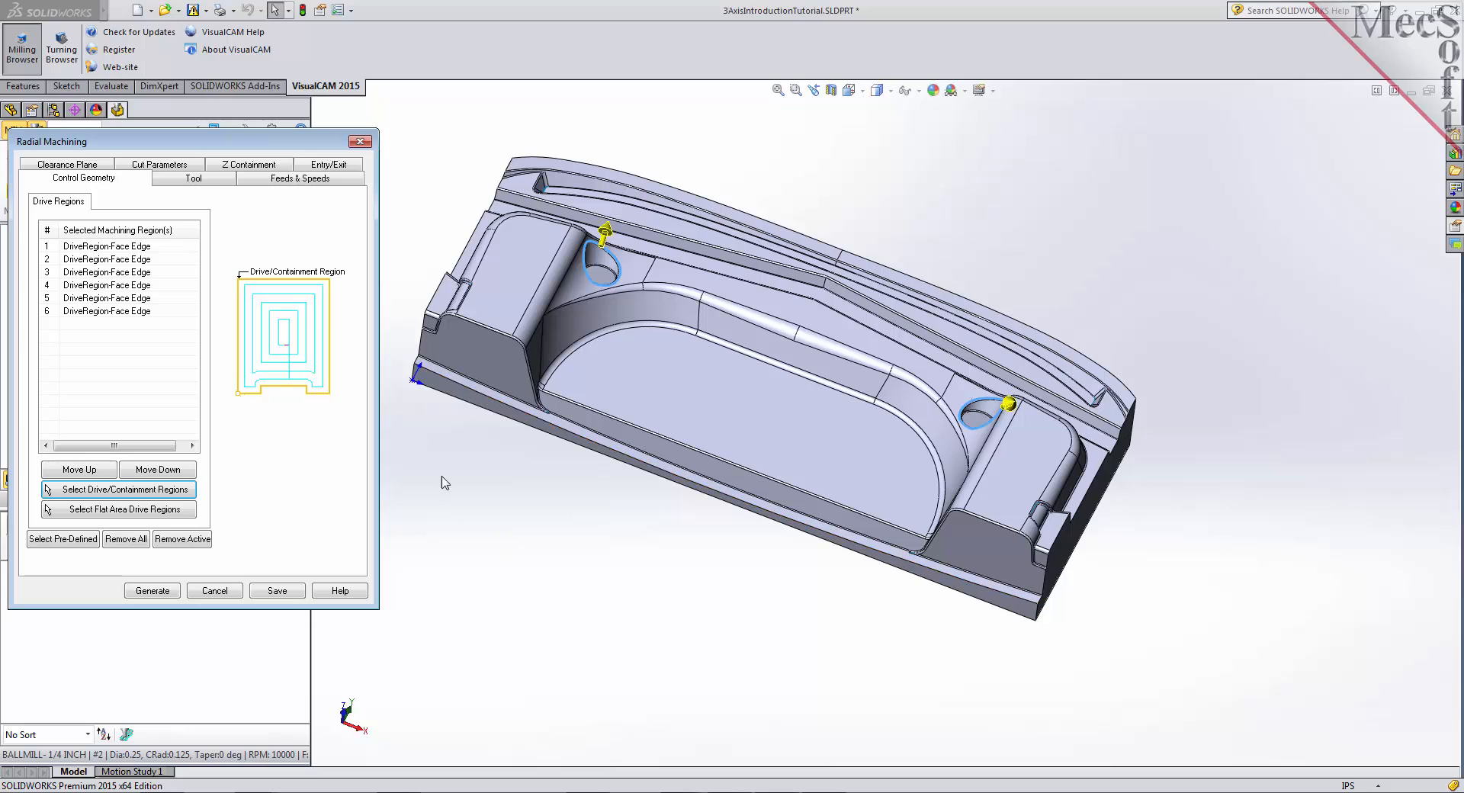
# - Assign the BALLMILL- 1/4 INCH tool to the Radial Machining operation and review its stepover as a percentage of tool diameter
pyautogui.click(212, 181)
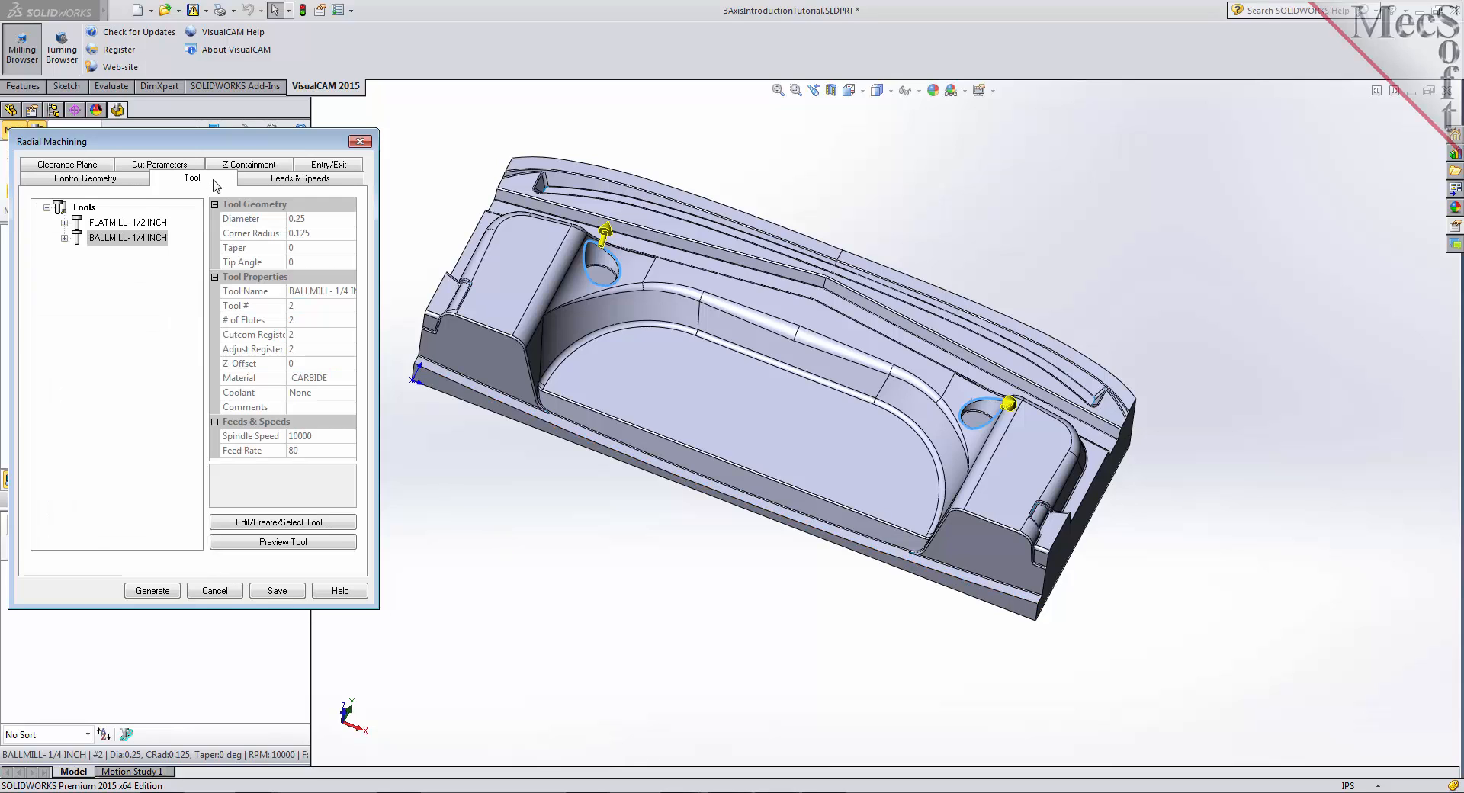
pyautogui.click(97, 242)
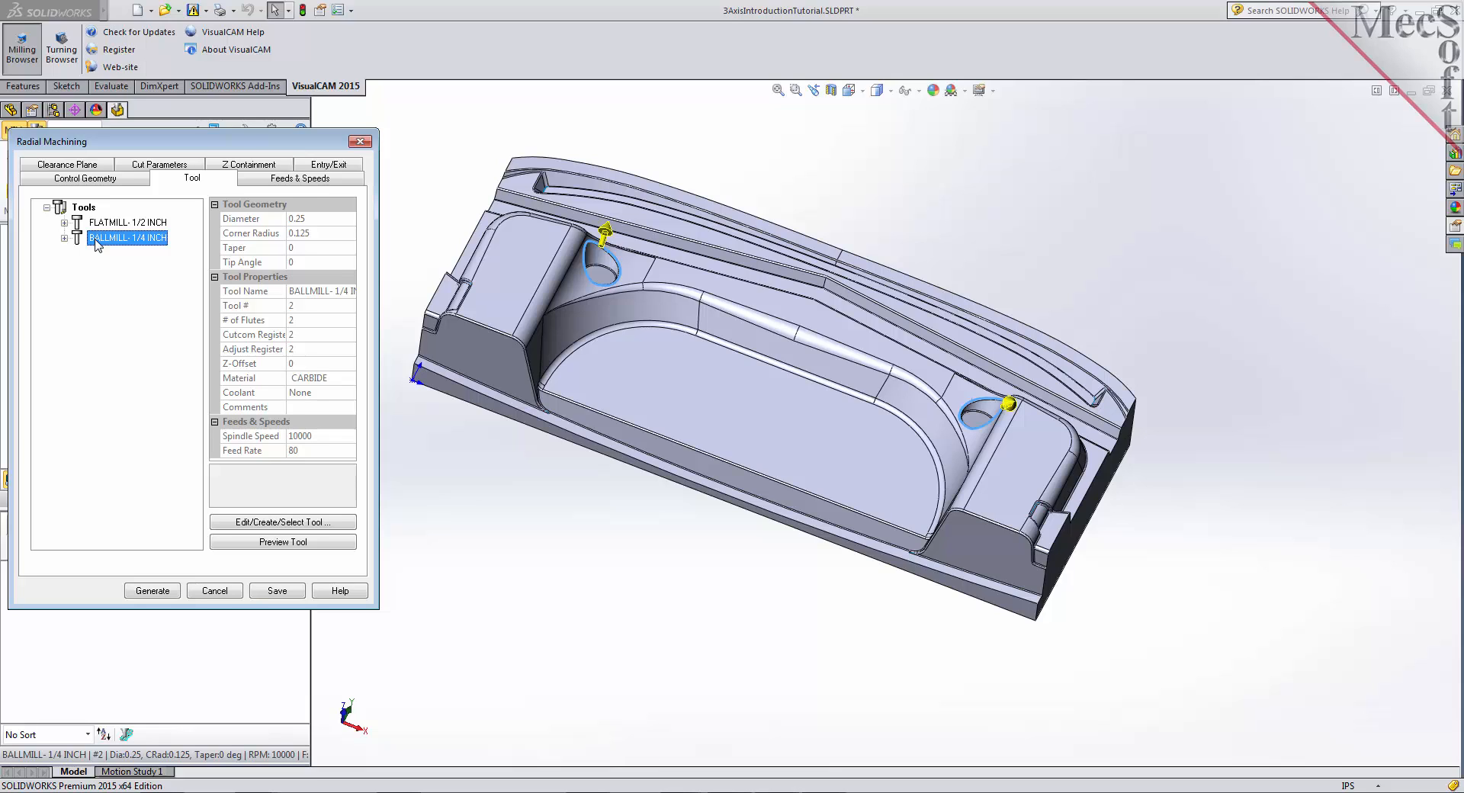
pyautogui.click(150, 167)
pyautogui.moveTo(137, 505); pyautogui.dragTo(99, 501)
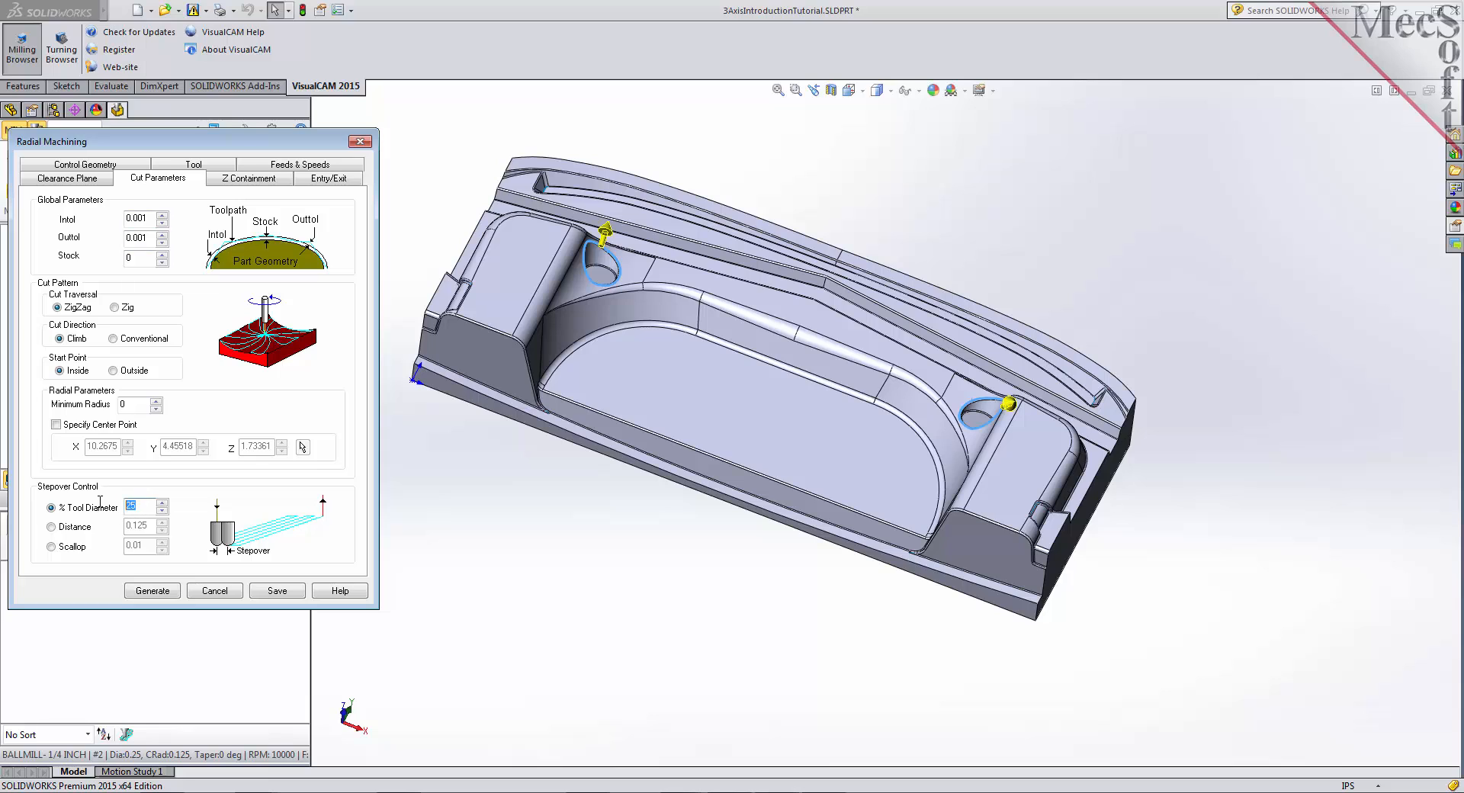
# - Generate the Radial Machining toolpath, display it on the part and inspect it closely in the first round pocket
pyautogui.click(157, 593)
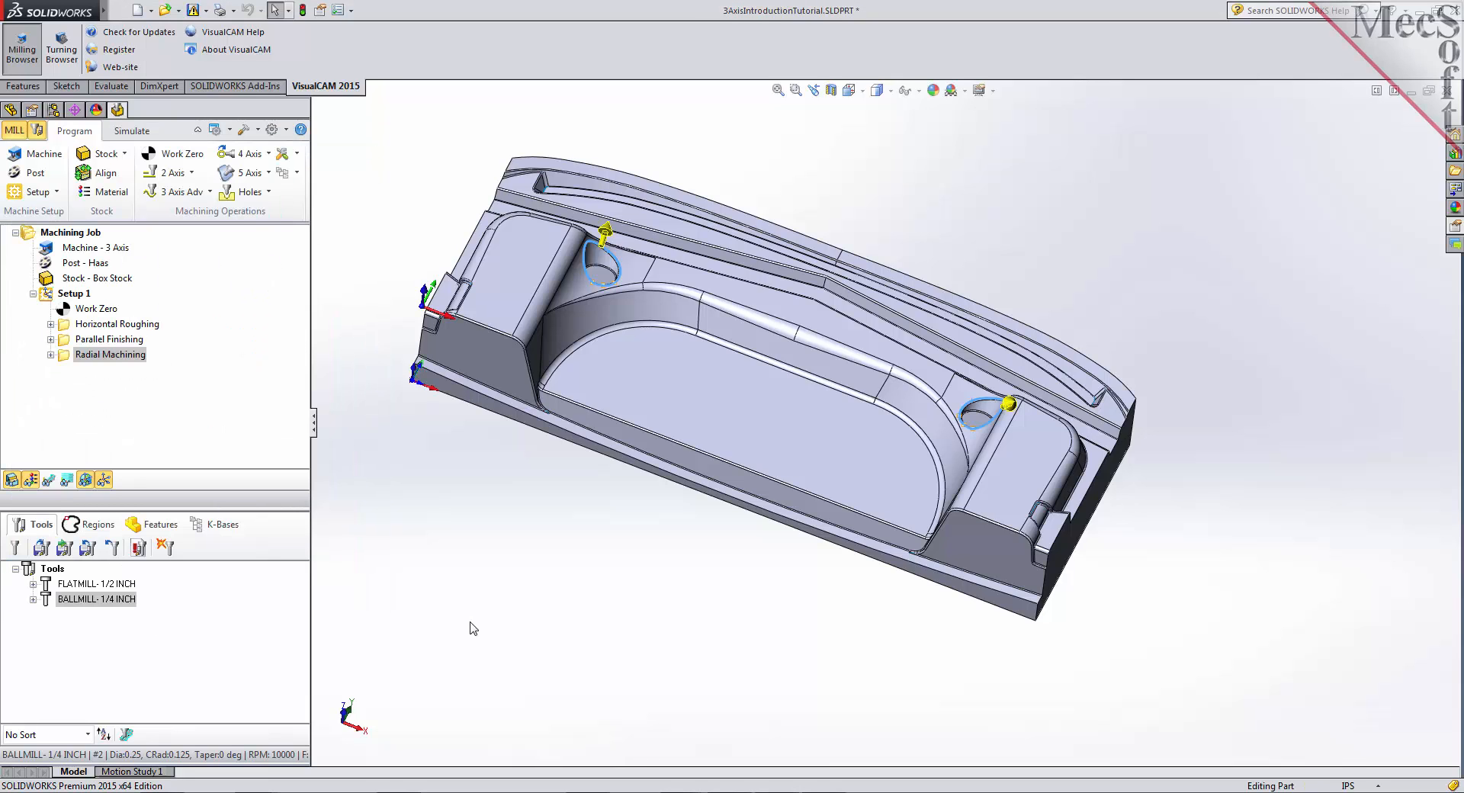
pyautogui.click(49, 480)
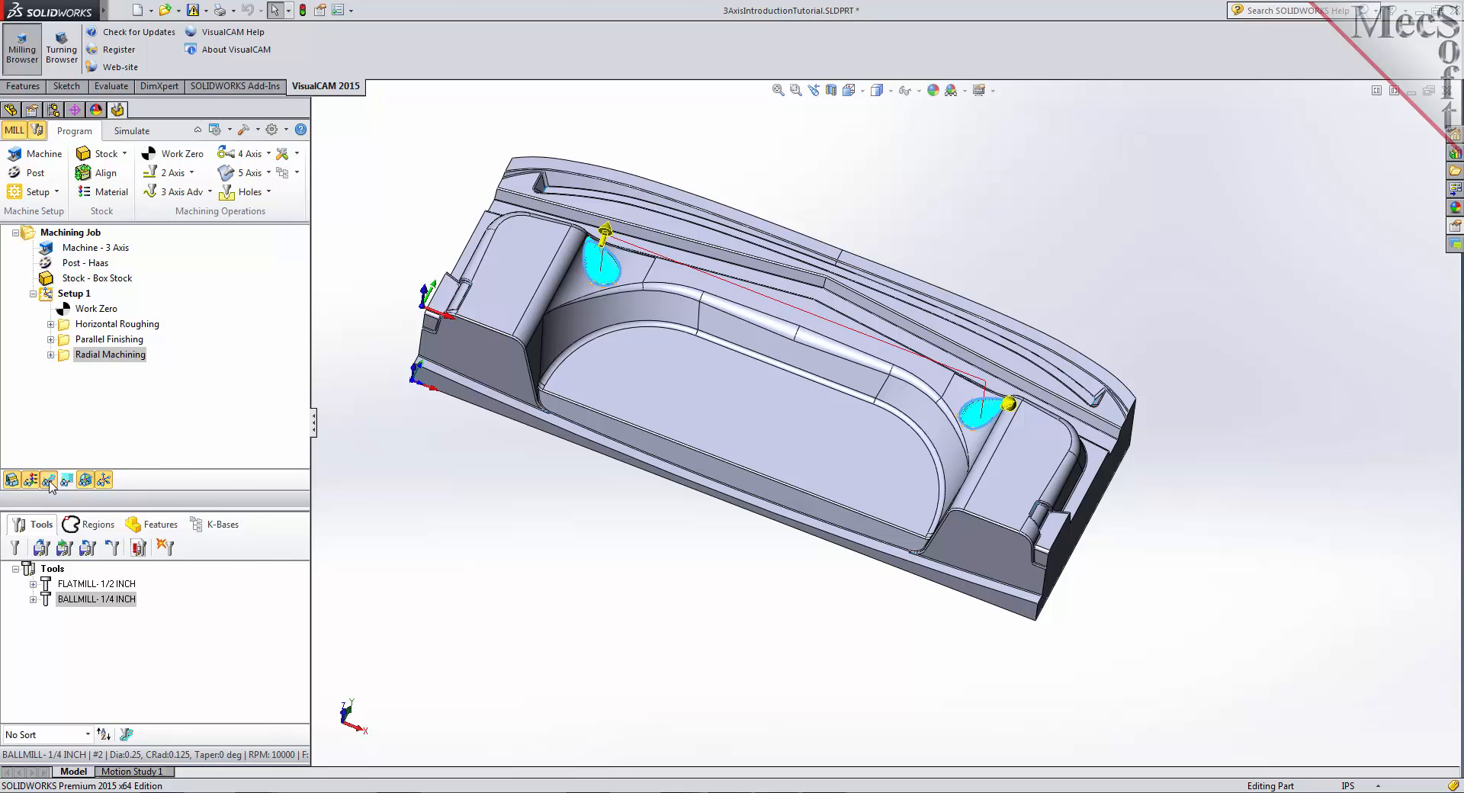
pyautogui.scroll(5, 635, 274)
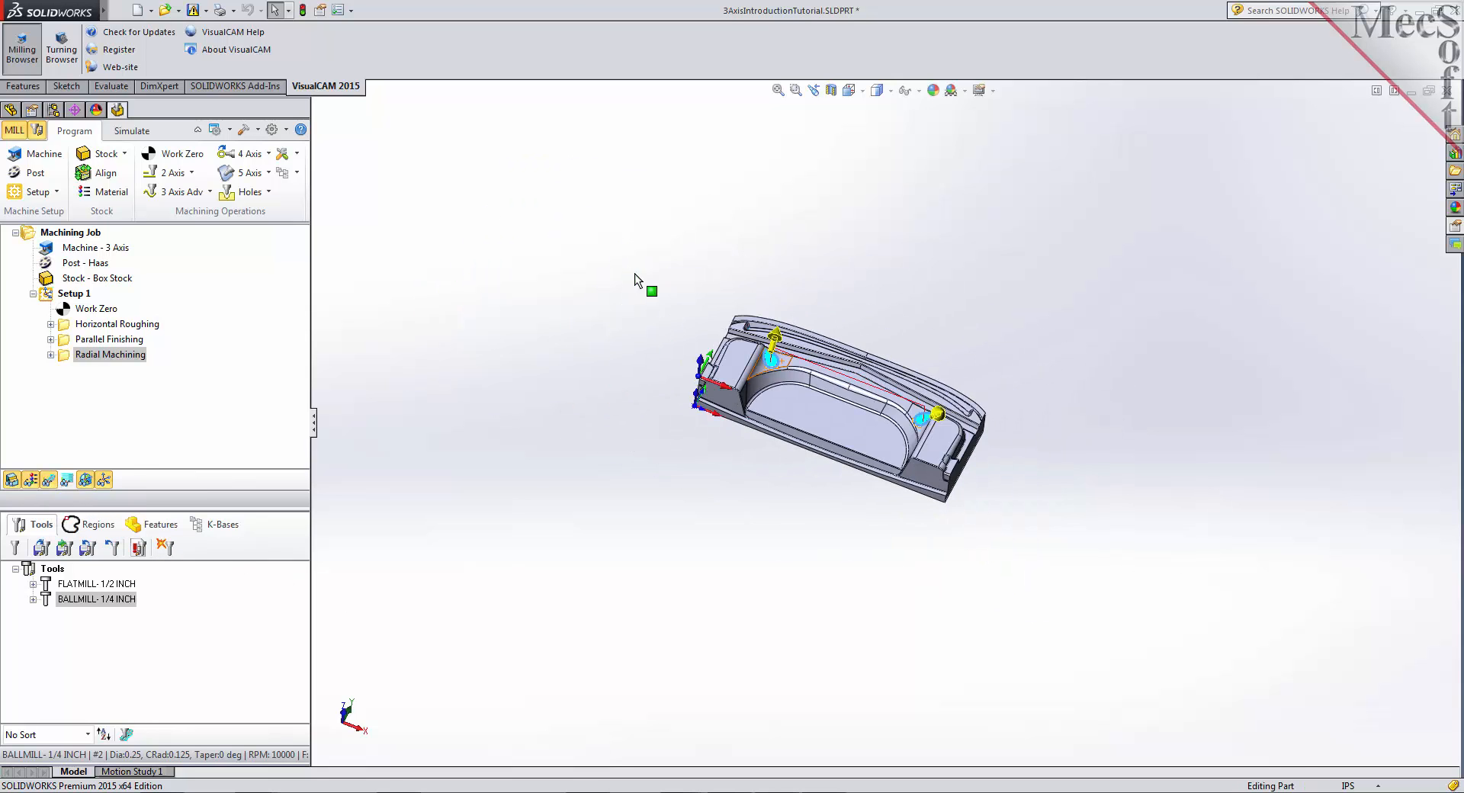
pyautogui.scroll(-10, 809, 389)
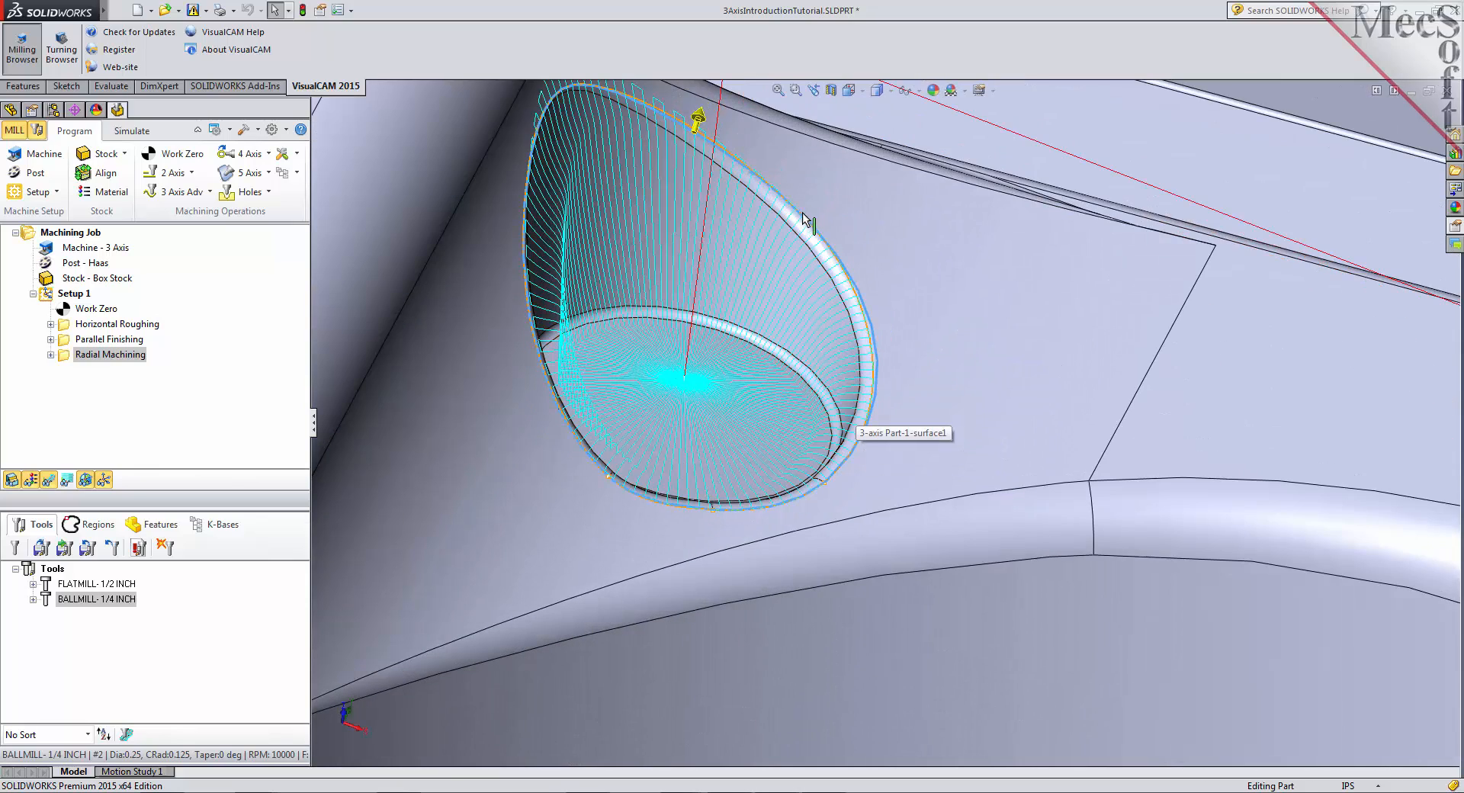
pyautogui.scroll(-4, 700, 431)
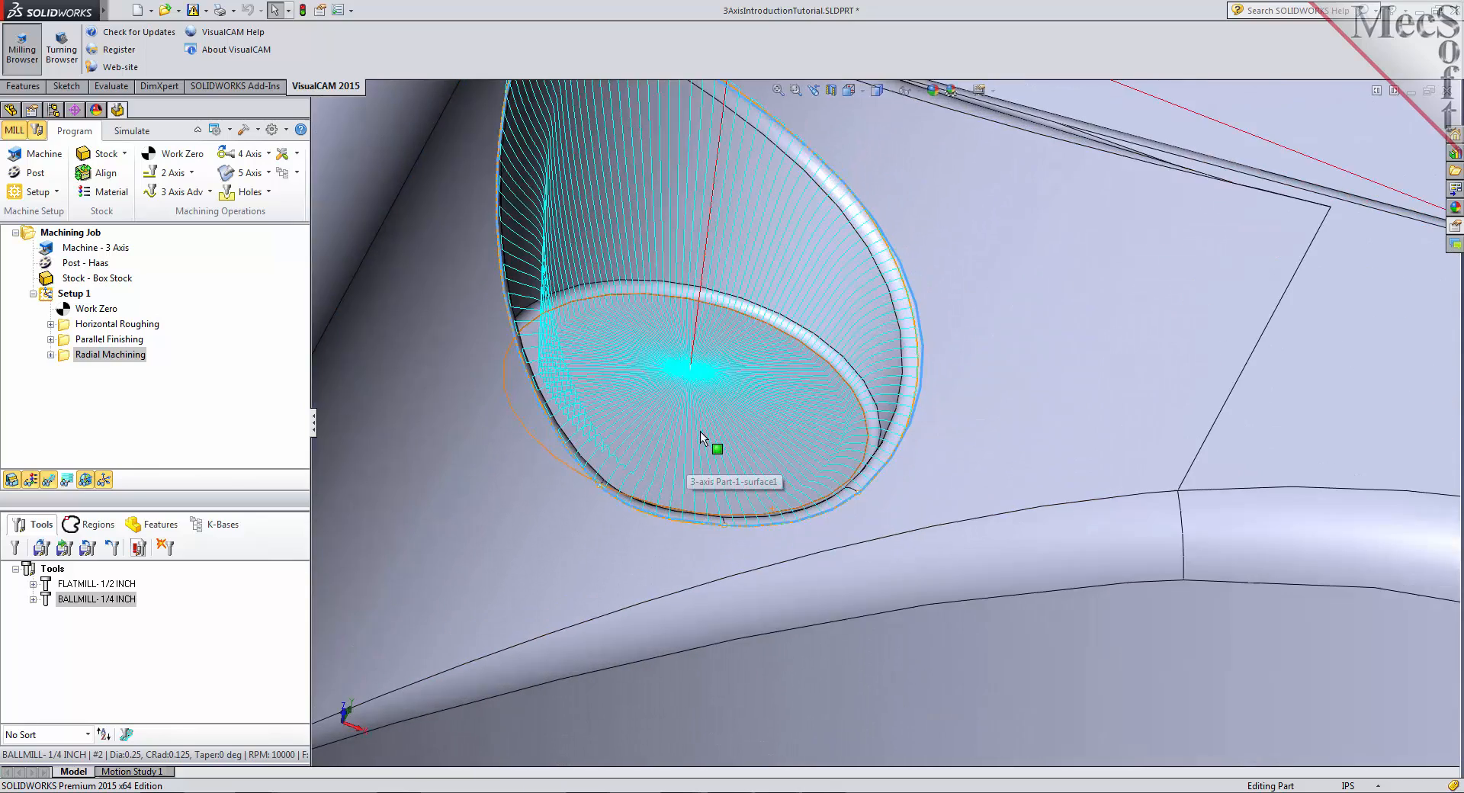
pyautogui.scroll(2, 780, 437)
pyautogui.scroll(10, 781, 438)
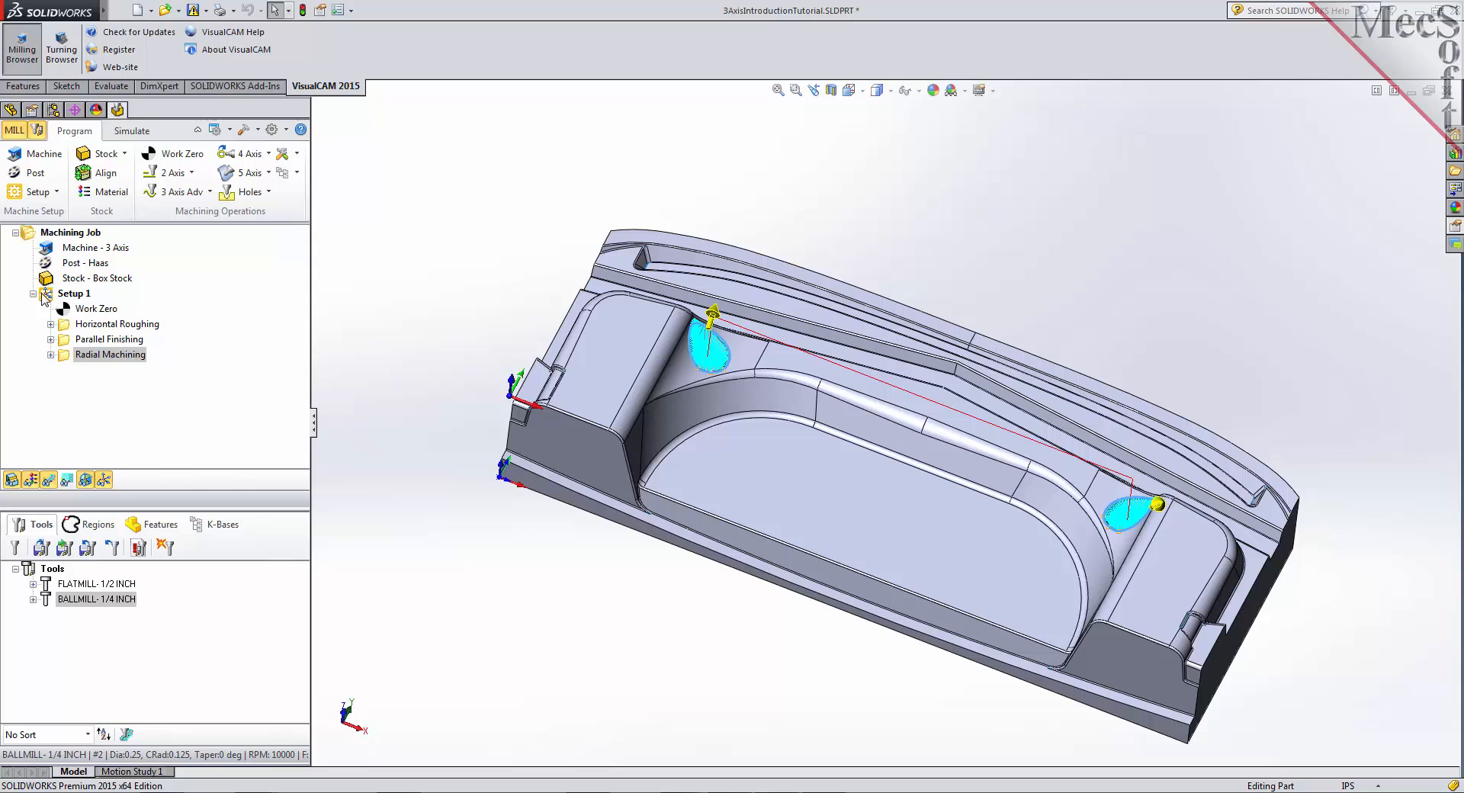
# - Post Setup 1 with the Haas post to 3AxisIntroductionTutorial_Setup 1.nc, look over the G-code and close it
pyautogui.click(44, 295)
pyautogui.rightClick(76, 293)
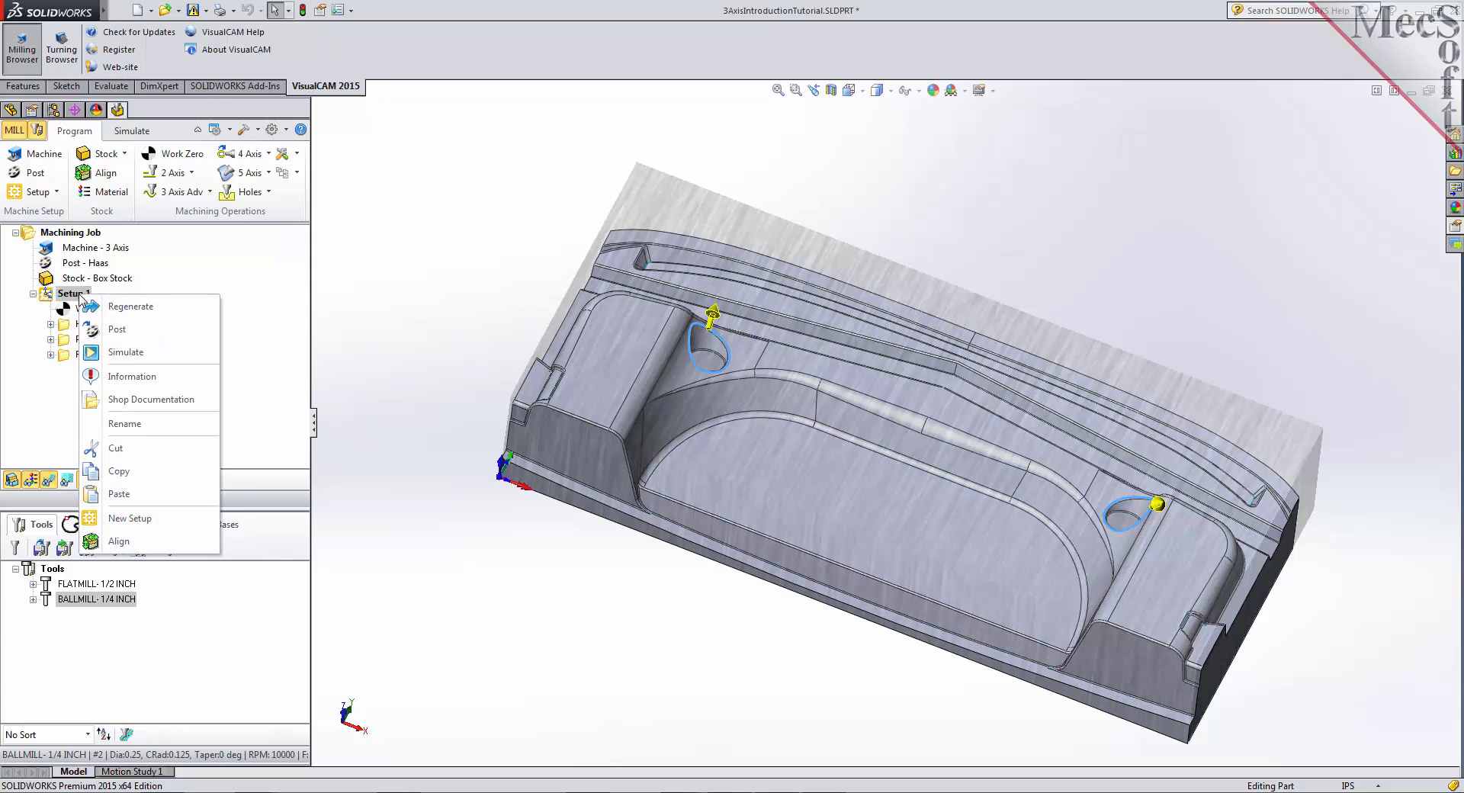
pyautogui.click(190, 336)
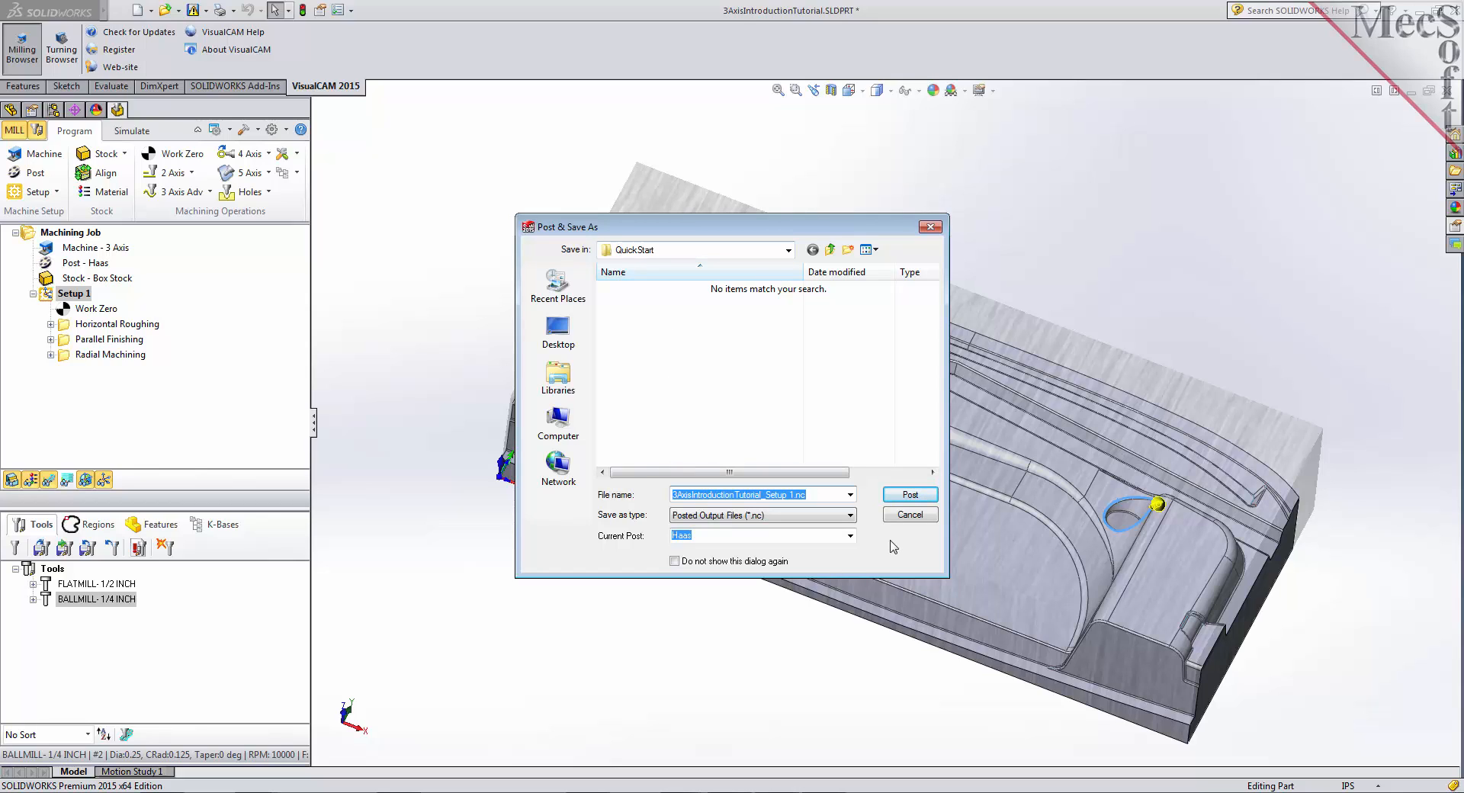
pyautogui.click(918, 495)
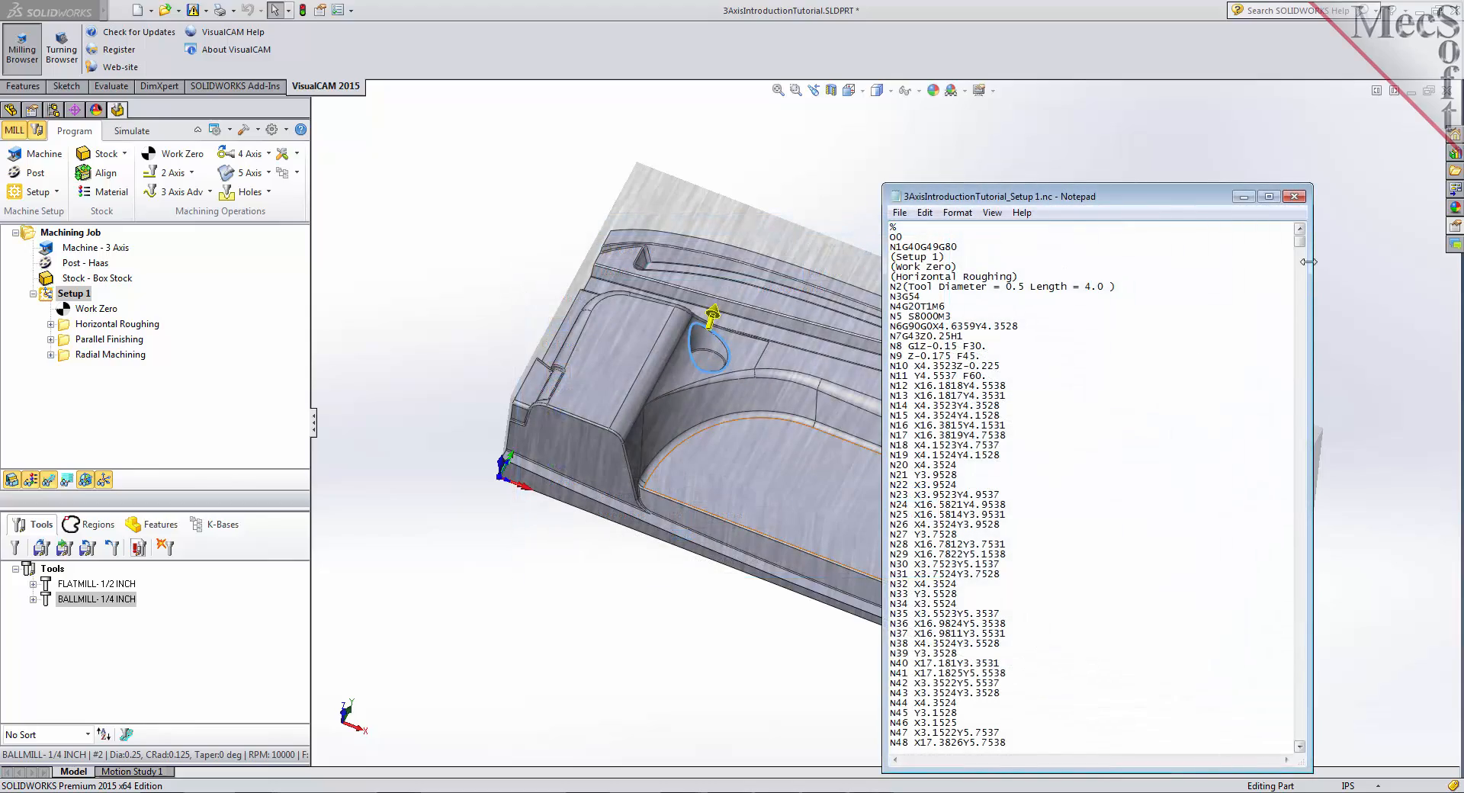
pyautogui.moveTo(1301, 243)
pyautogui.mouseDown()
pyautogui.moveTo(1308, 716)
pyautogui.moveTo(1300, 235)
pyautogui.mouseUp()
pyautogui.click(1294, 197)
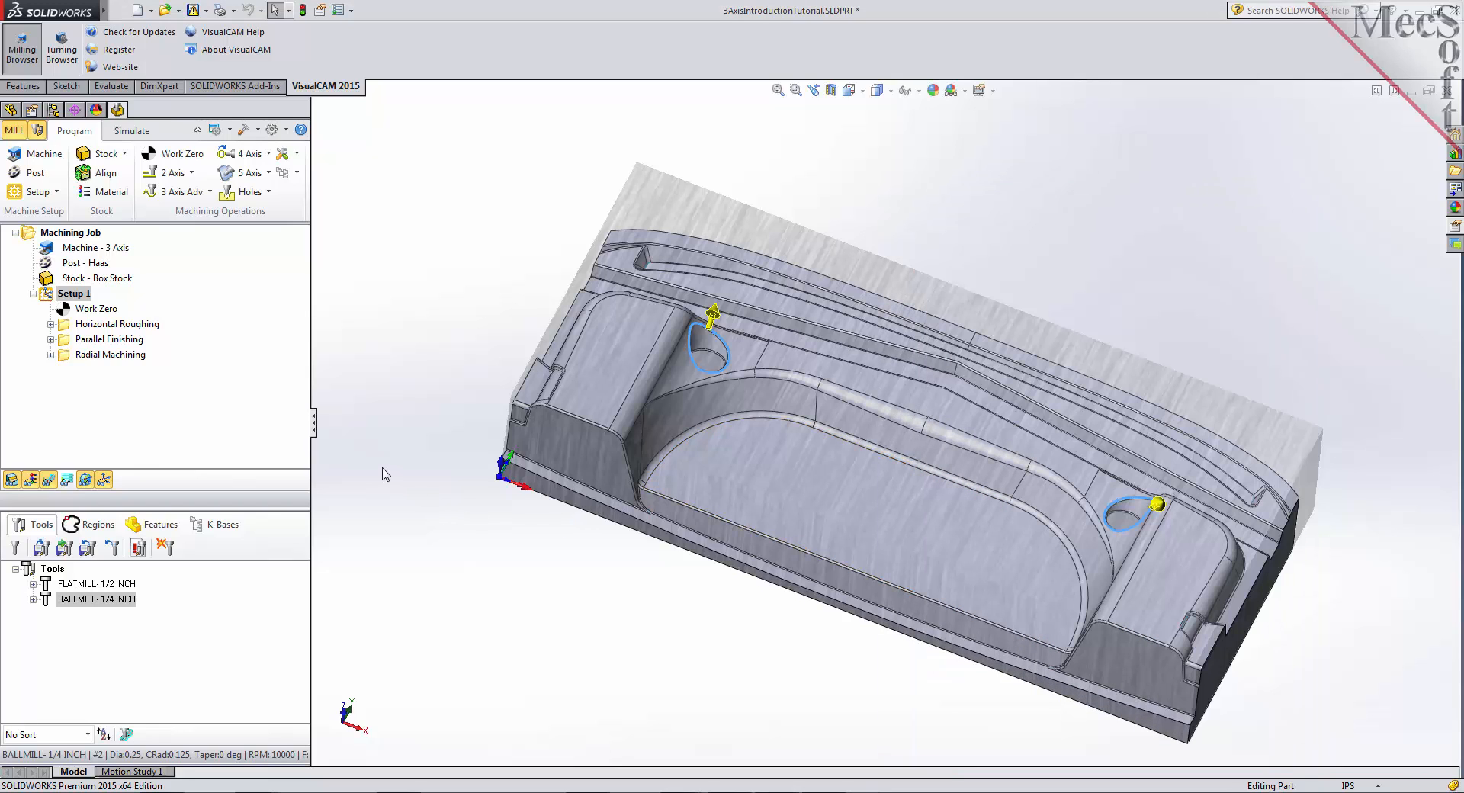
# - Review the machining operations information for Setup 1, including the total machine time, and close it
pyautogui.click(48, 295)
pyautogui.rightClick(80, 294)
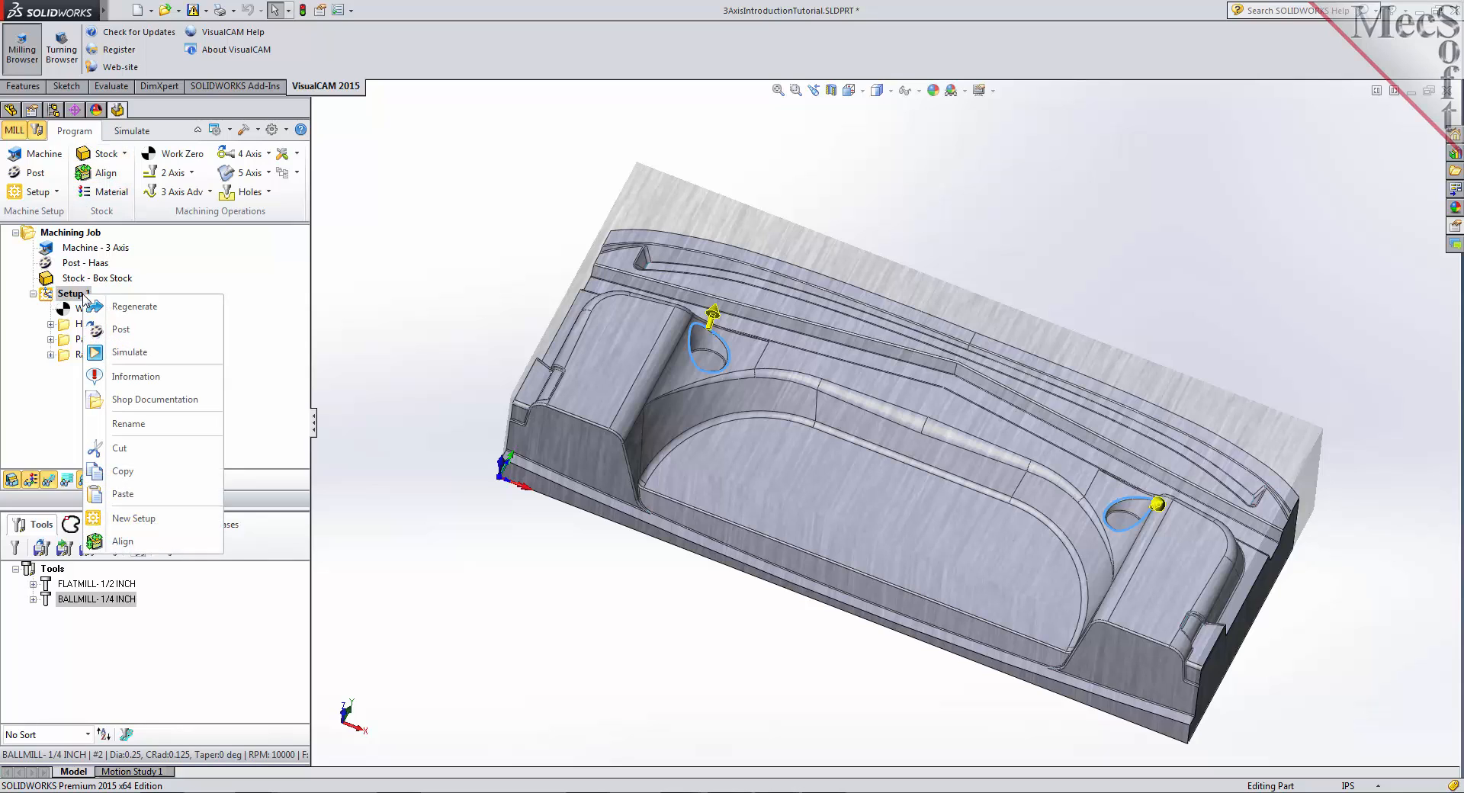
pyautogui.click(200, 377)
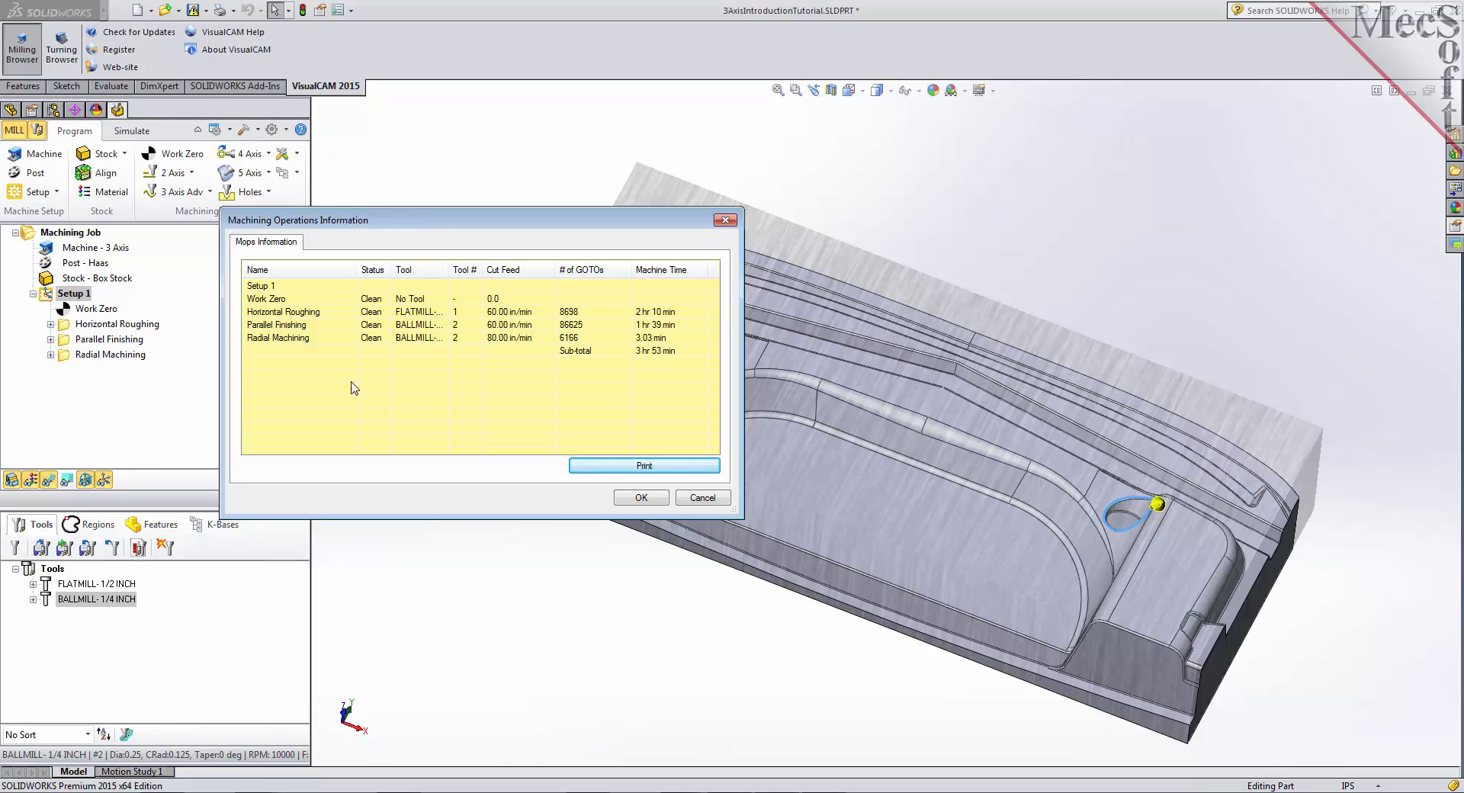
pyautogui.click(660, 351)
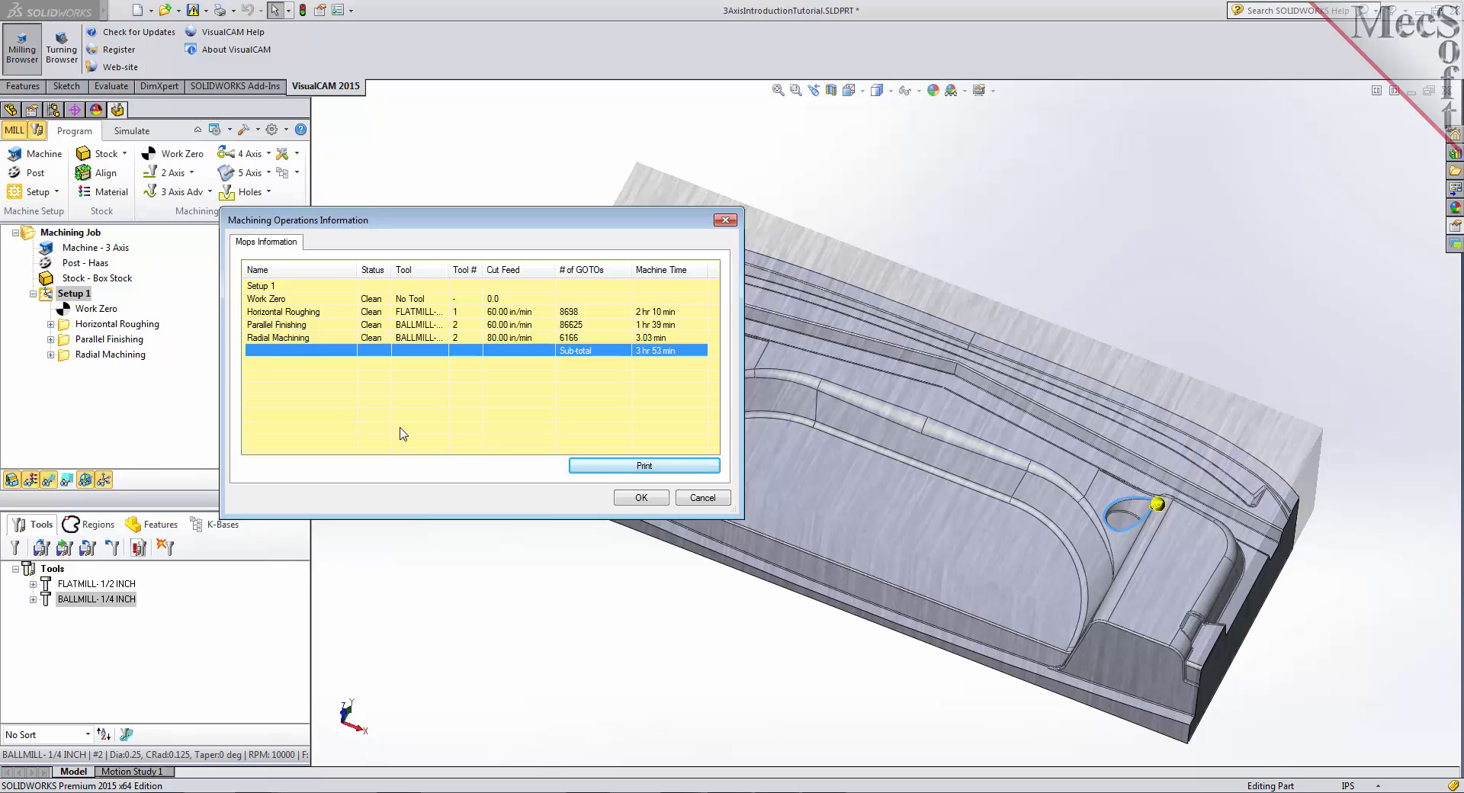
pyautogui.click(640, 498)
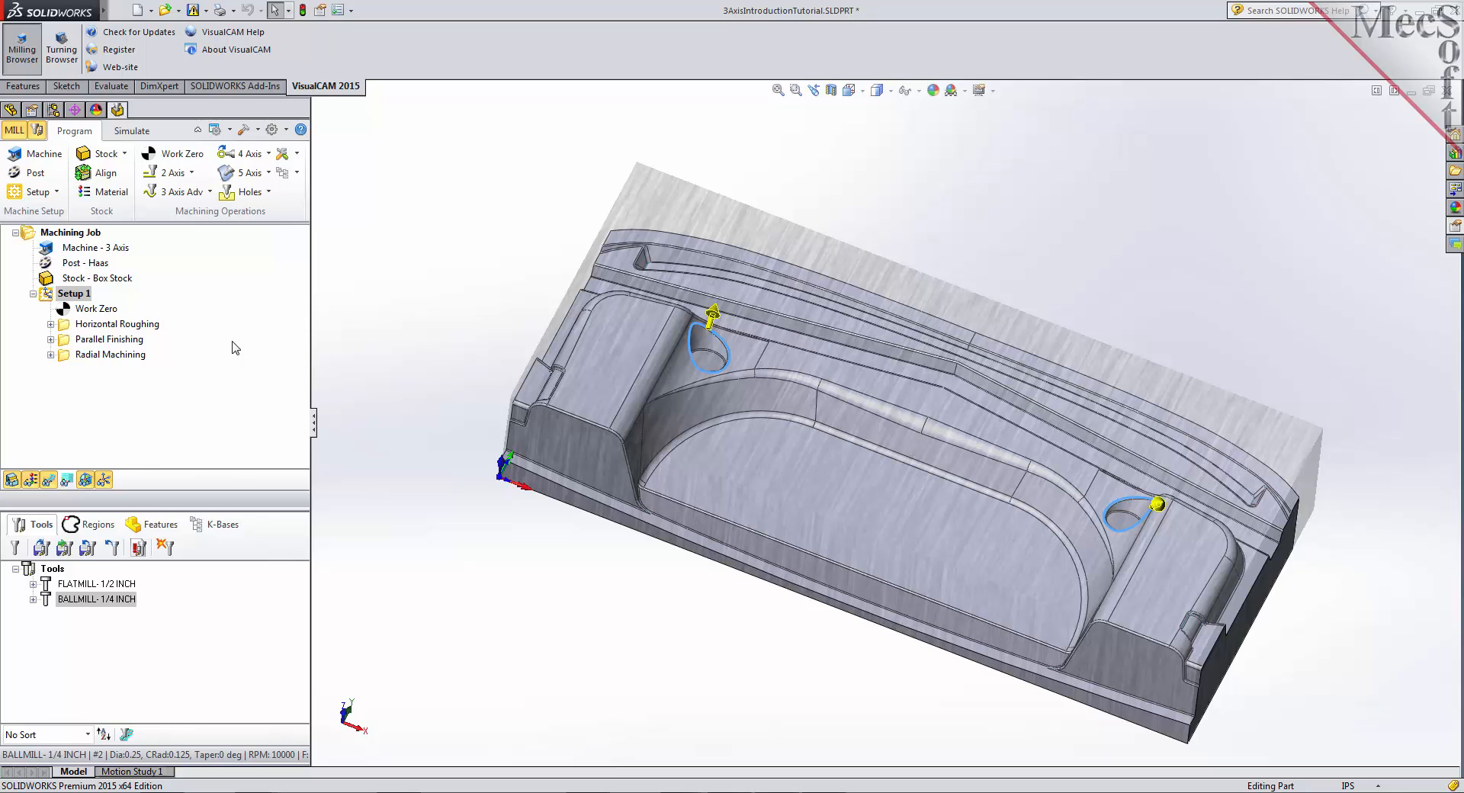
# - Generate shop documentation for Setup 1 using the Template2 output template and save it as 3AxisIntroductionTutorial.html
pyautogui.click(61, 296)
pyautogui.rightClick(89, 296)
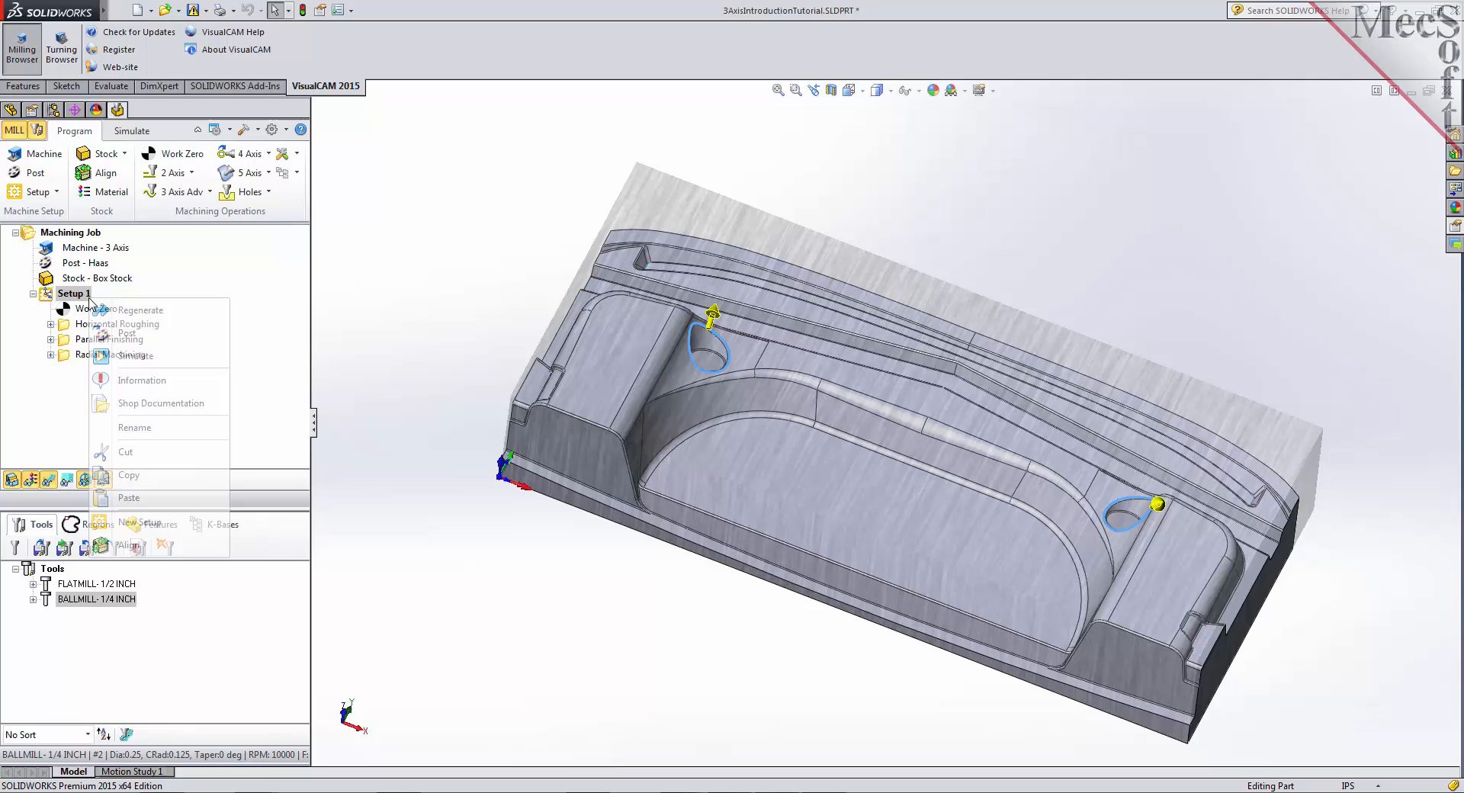
pyautogui.click(216, 404)
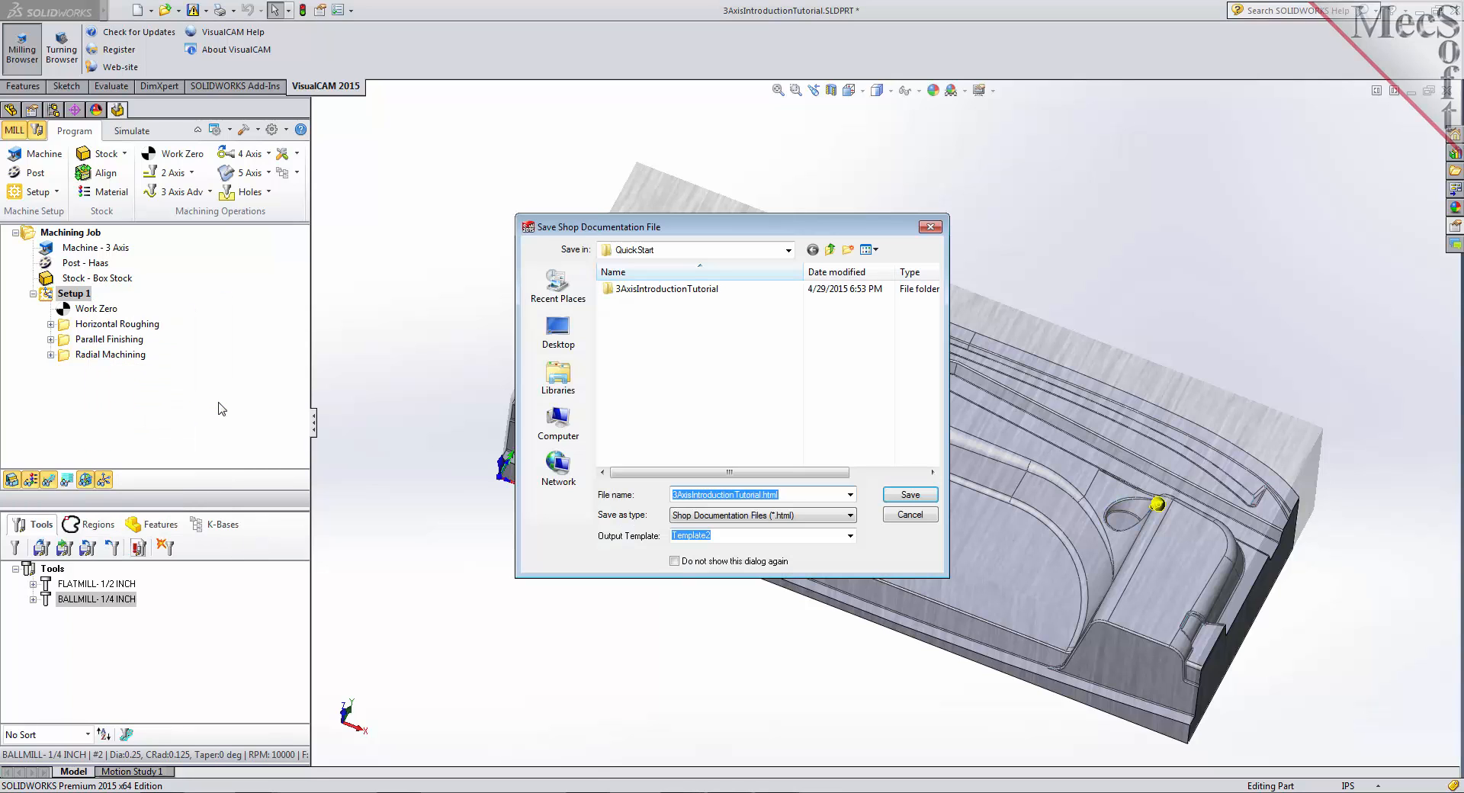
pyautogui.click(850, 536)
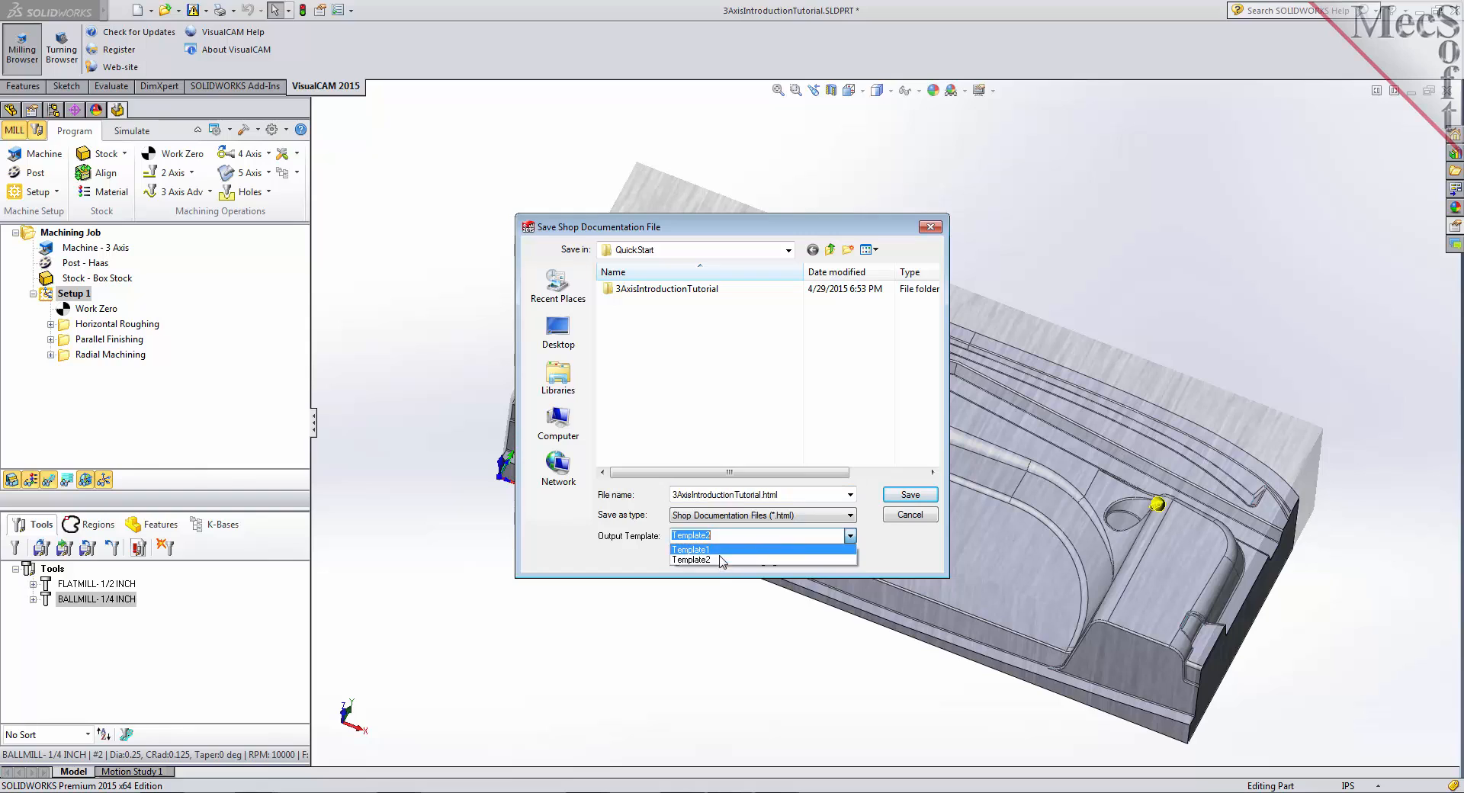
pyautogui.click(721, 562)
pyautogui.click(912, 498)
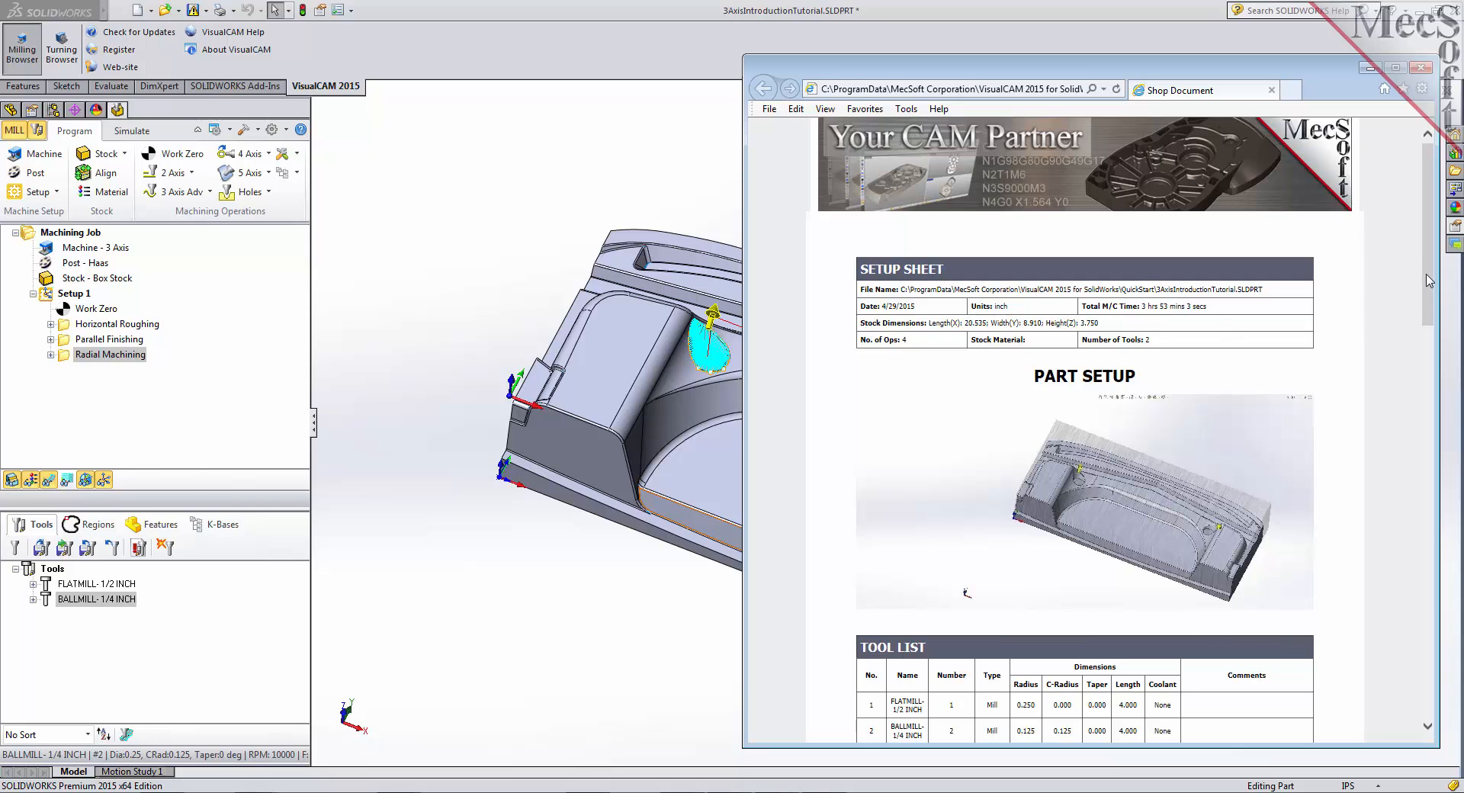
# - Review the shop document's setup sheet, part setup image, tool list and machine operations list
pyautogui.scroll(-5, 1003, 275)
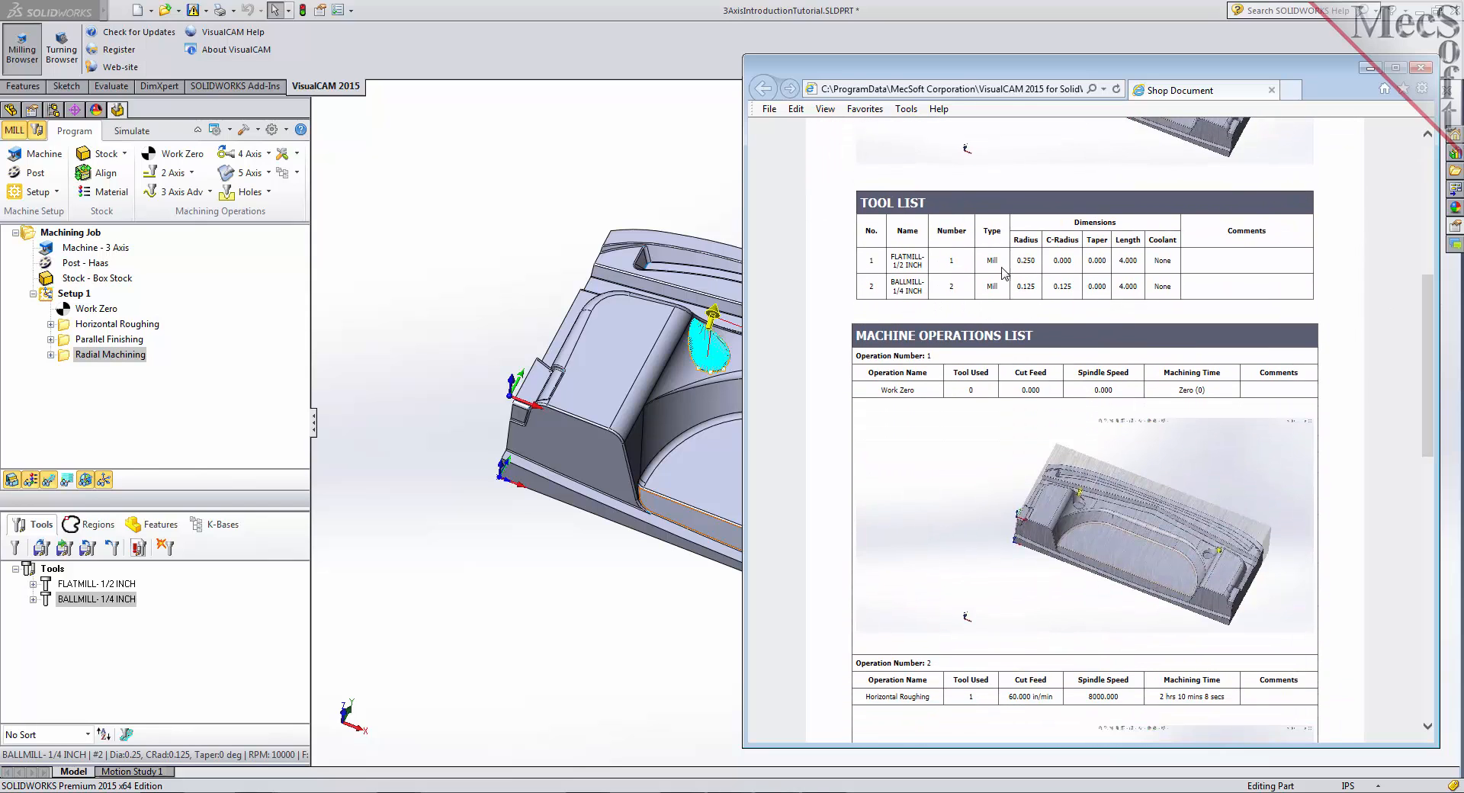
pyautogui.moveTo(1428, 395); pyautogui.dragTo(1445, 461)
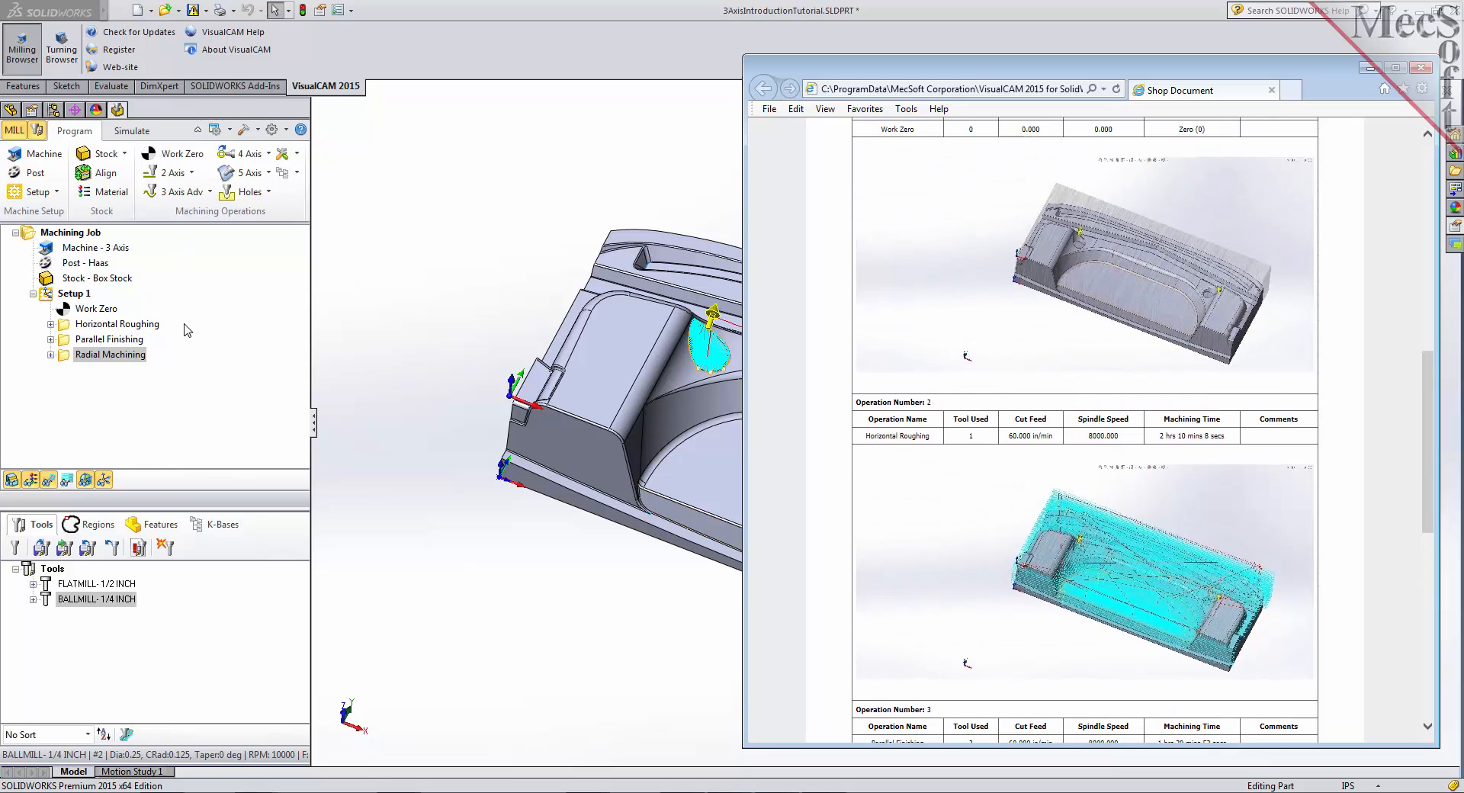
pyautogui.moveTo(1429, 531); pyautogui.dragTo(1431, 394)
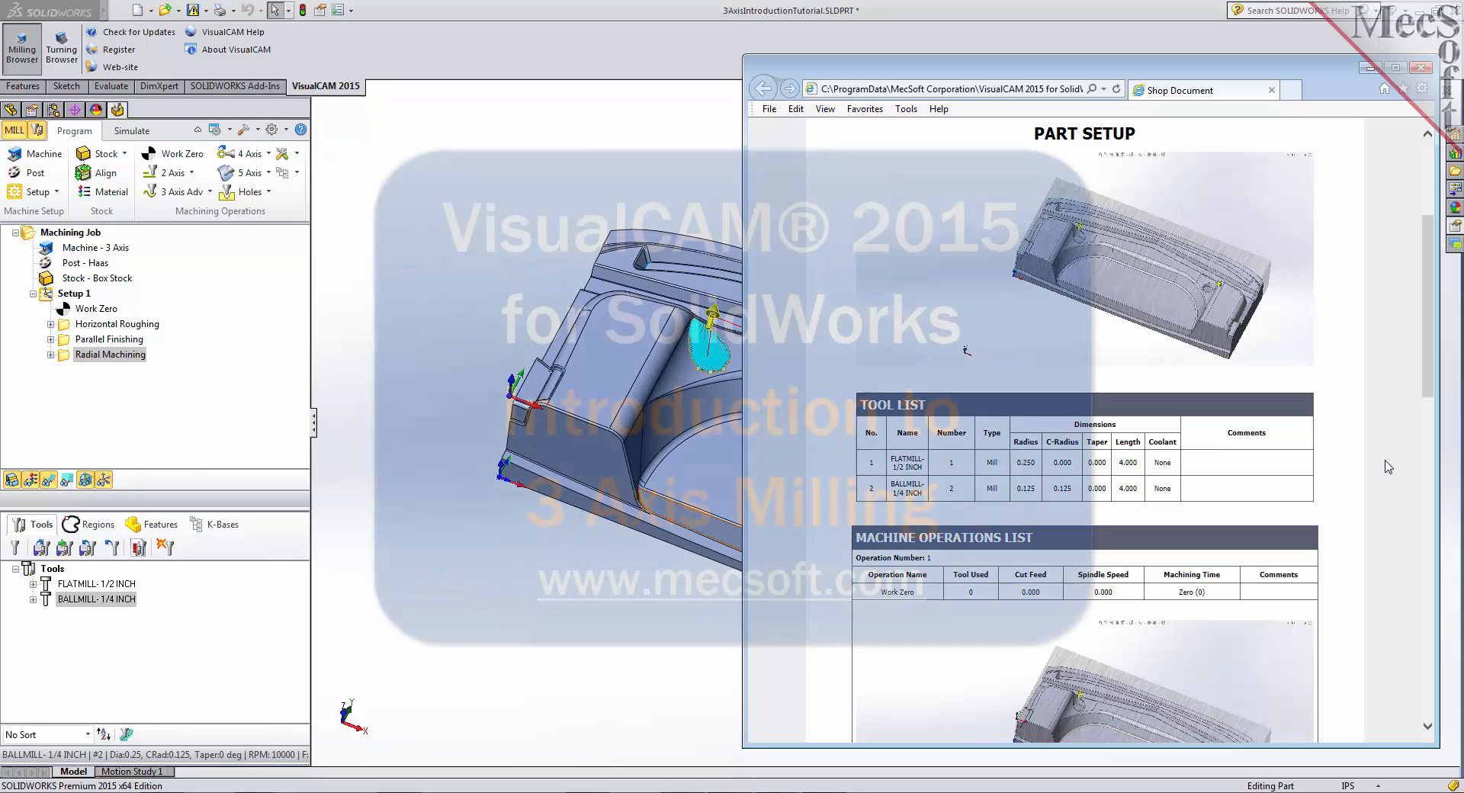
pyautogui.scroll(3, 1388, 466)
pyautogui.scroll(1, 1387, 467)
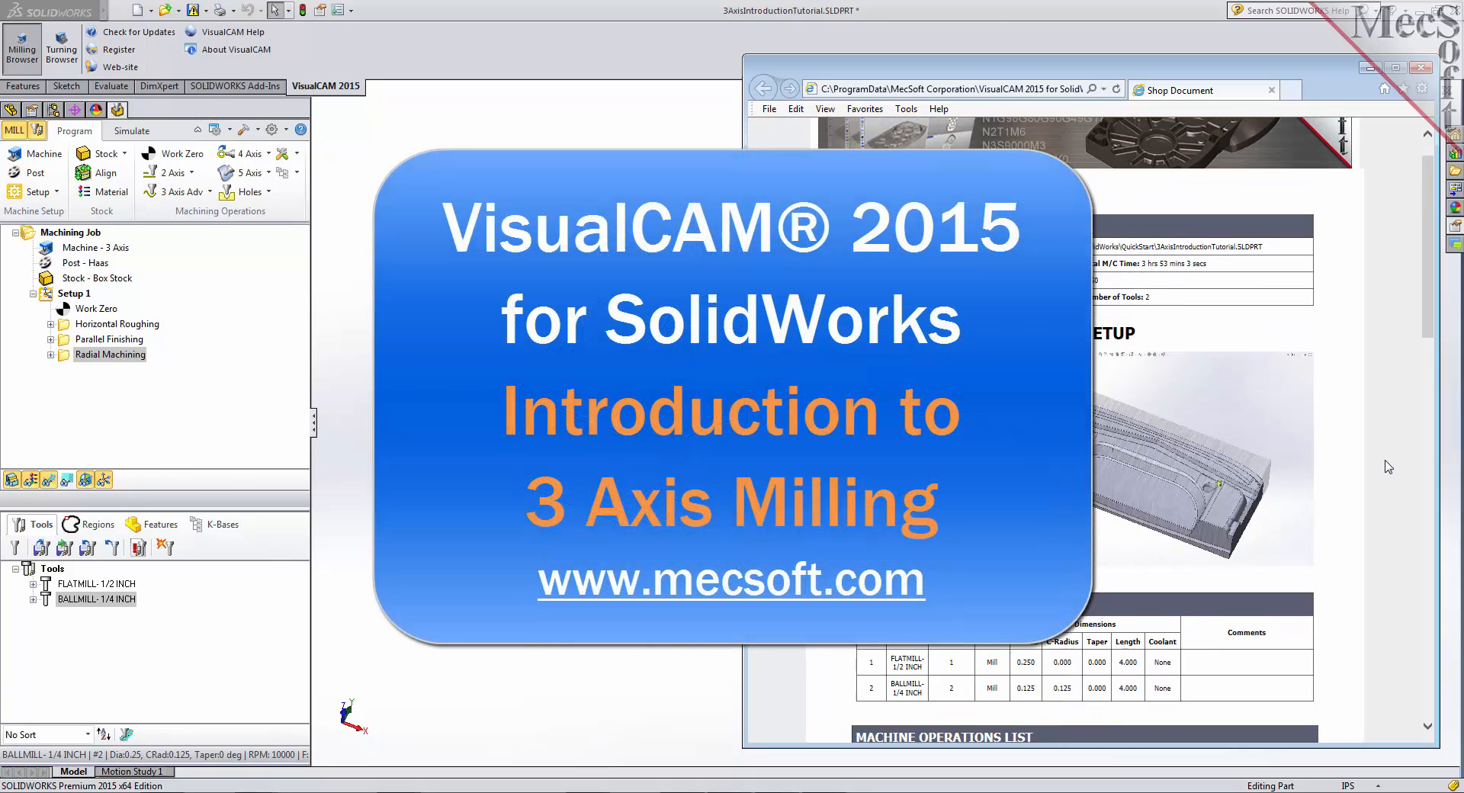